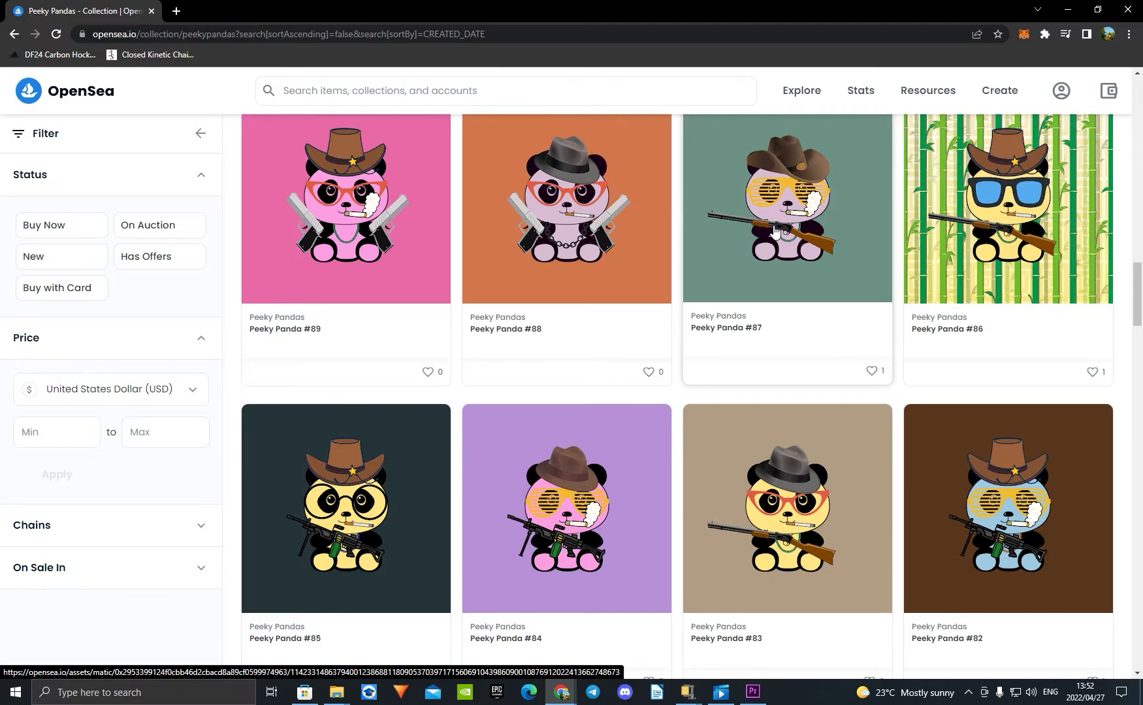
Step: Look through the artwork in the Peeky Pandas collection
scroll(775, 231, down, 1)
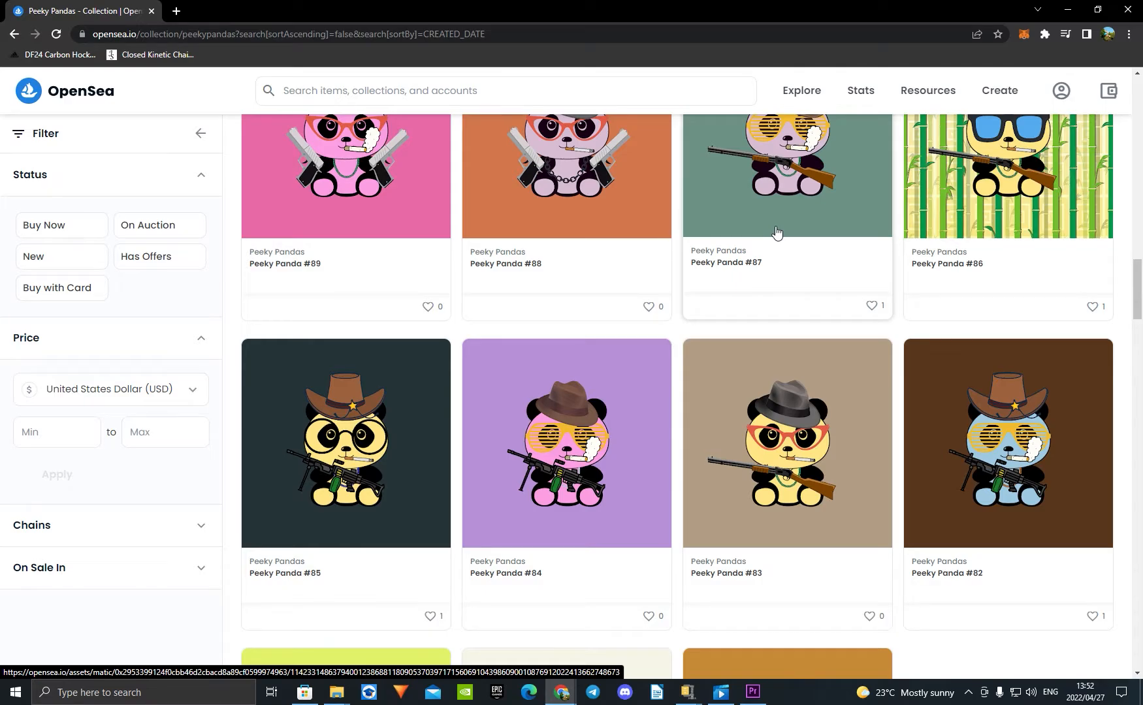
scroll(776, 232, down, 3)
scroll(783, 231, down, 3)
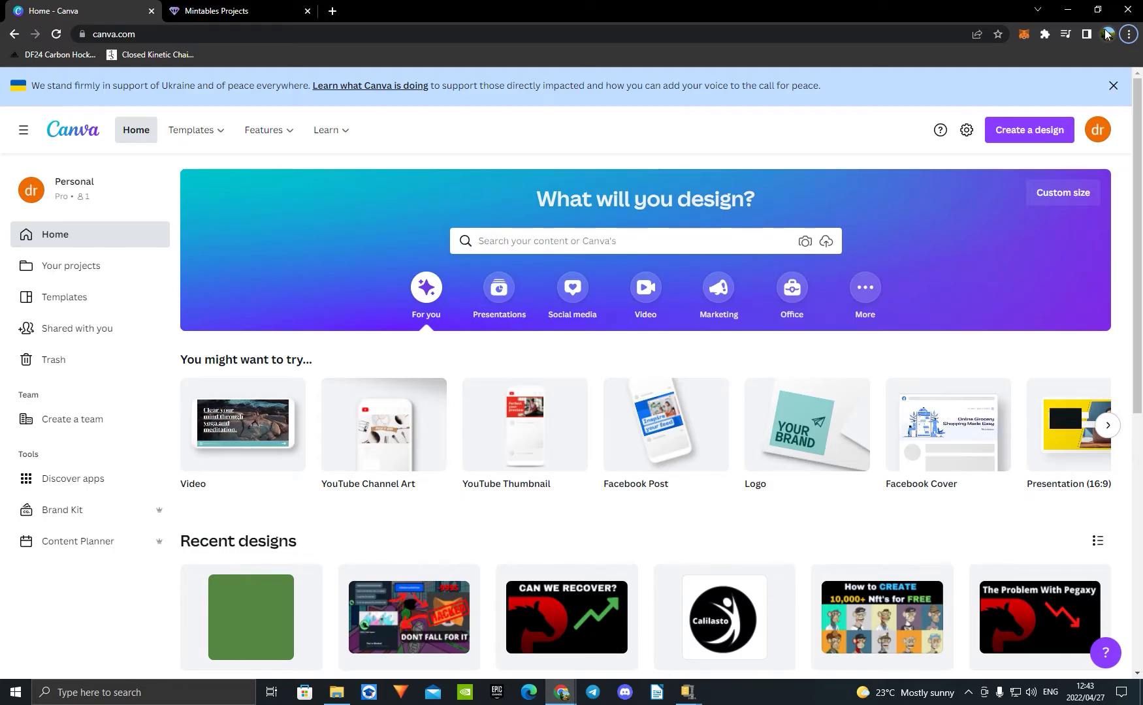
Step: Create a new Canva design with a custom size of 1000 × 1000 px
click(1047, 138)
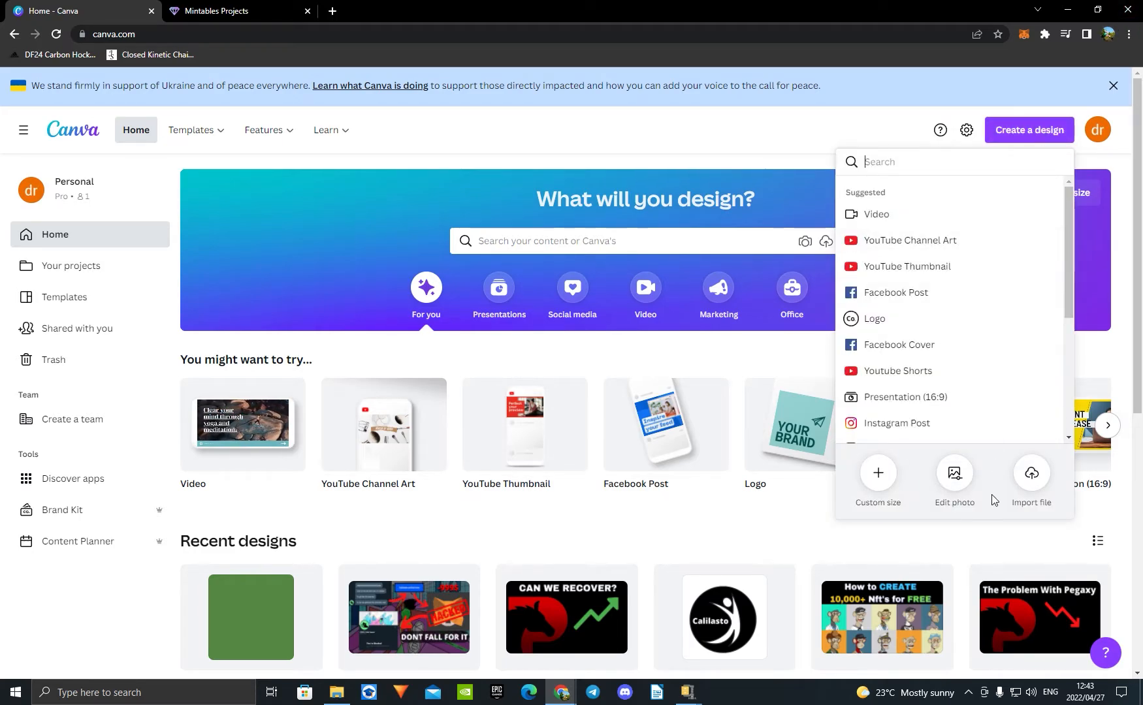
click(878, 472)
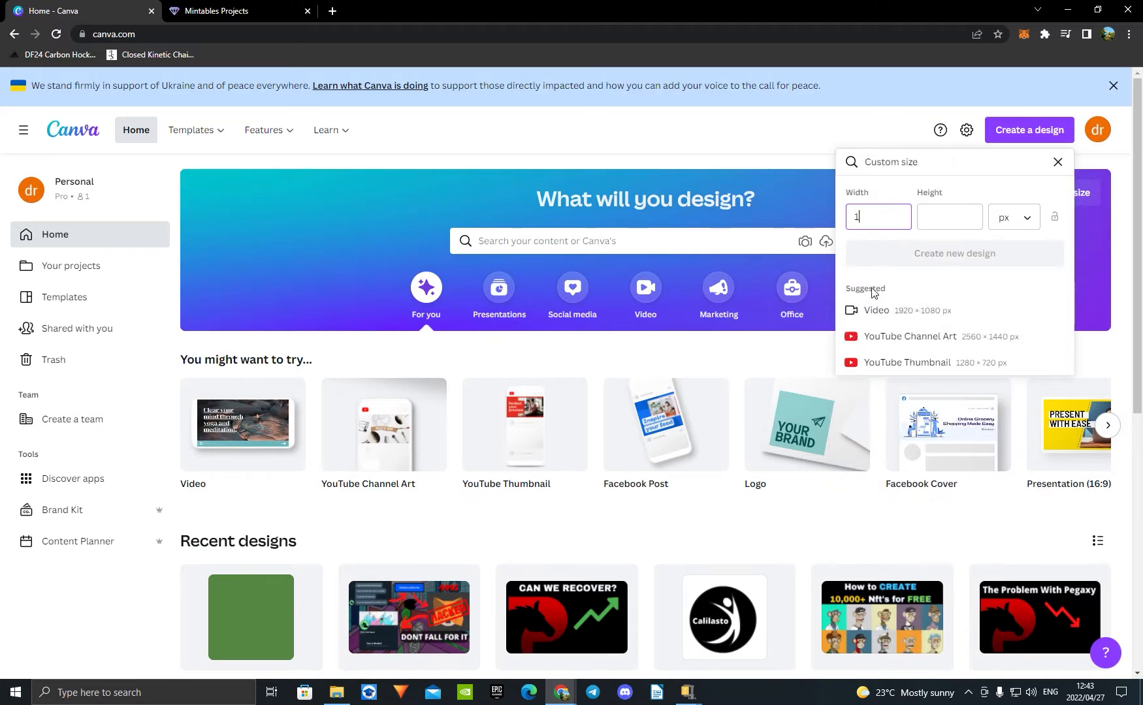
click(950, 226)
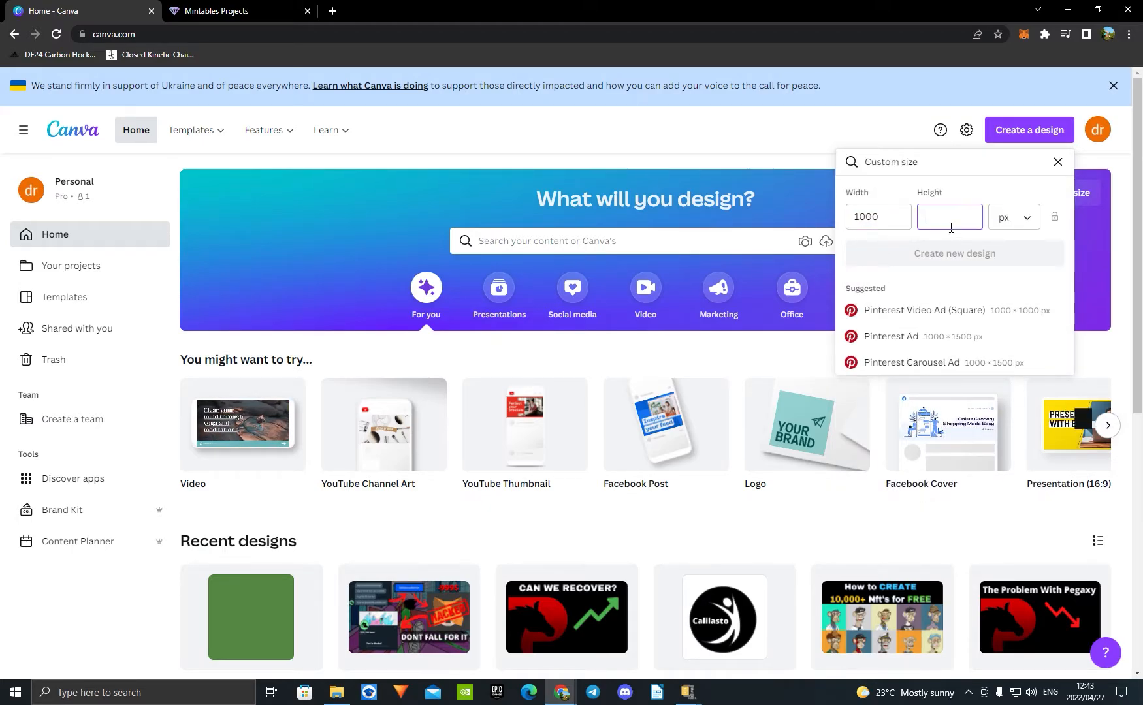
text(1000)
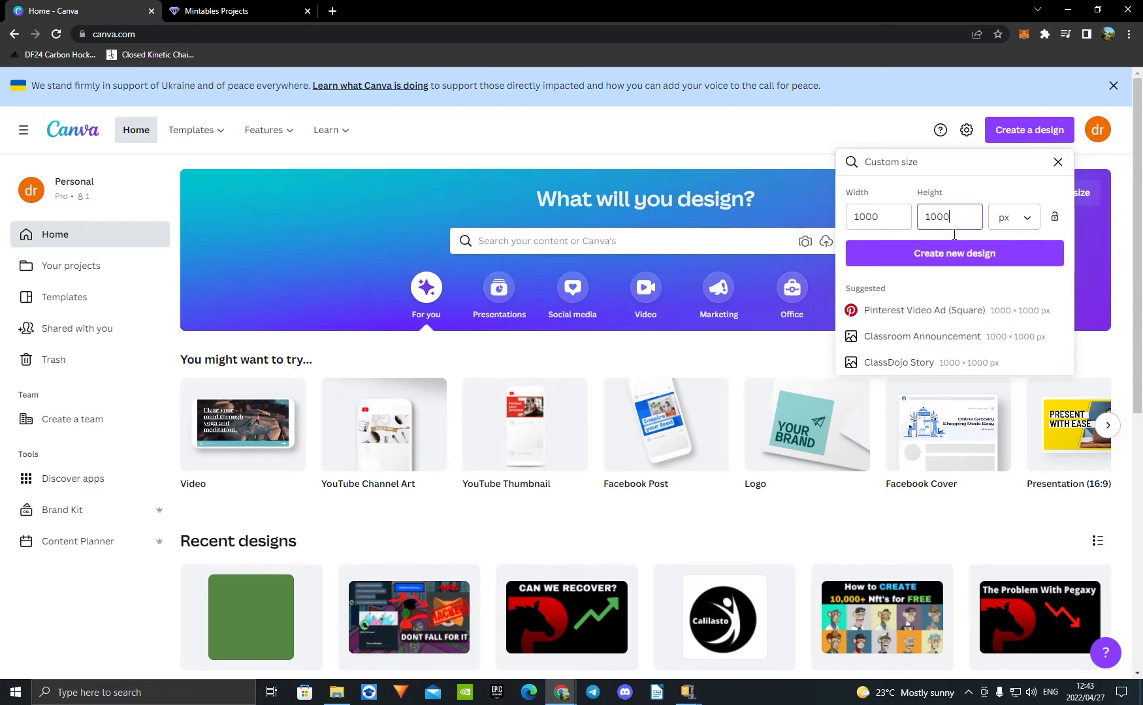
click(954, 253)
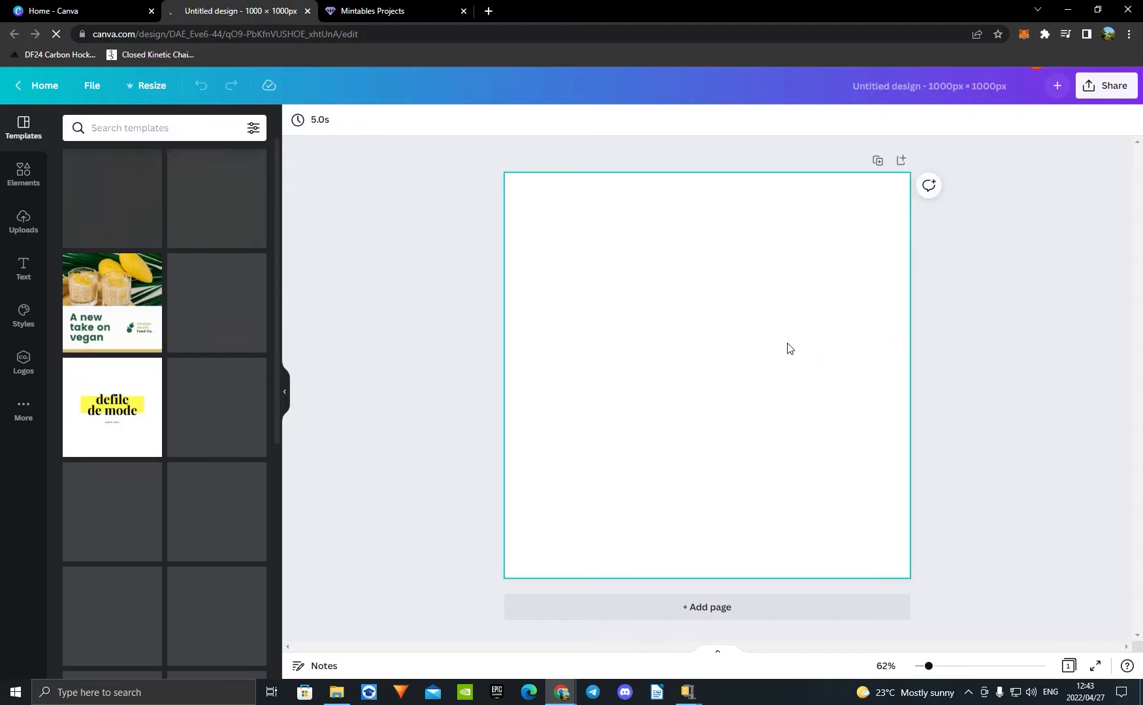
Step: Add a second page and set page 1's background to the custom green #589657
click(730, 611)
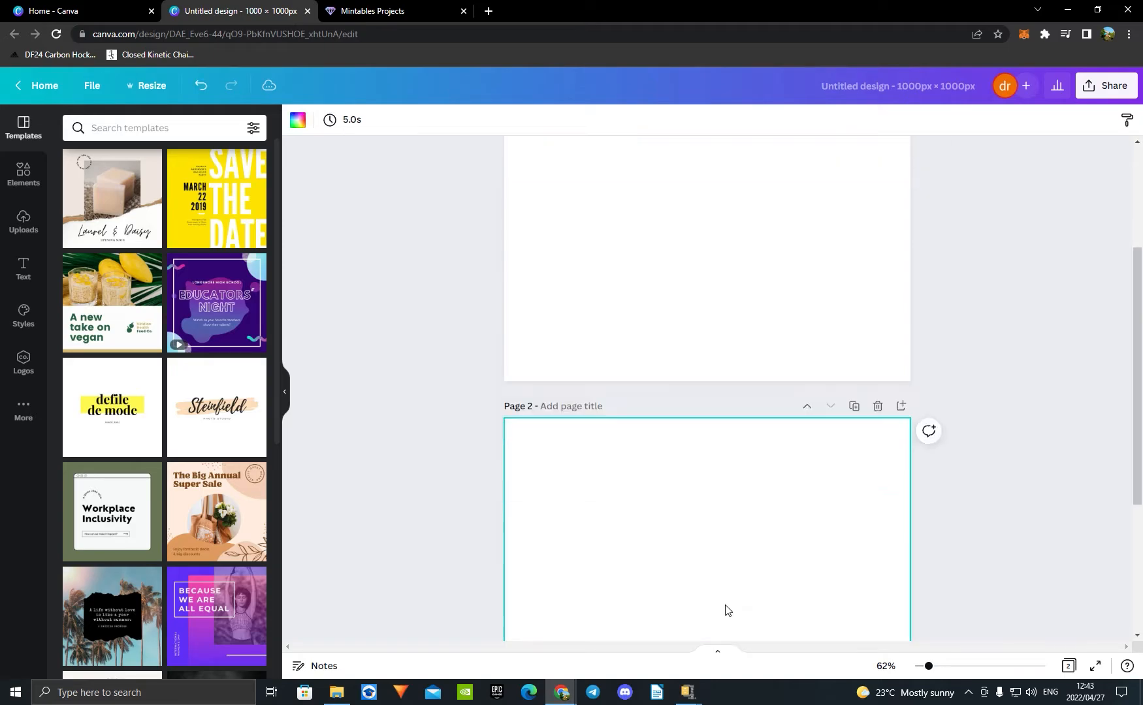
scroll(712, 476, up, 5)
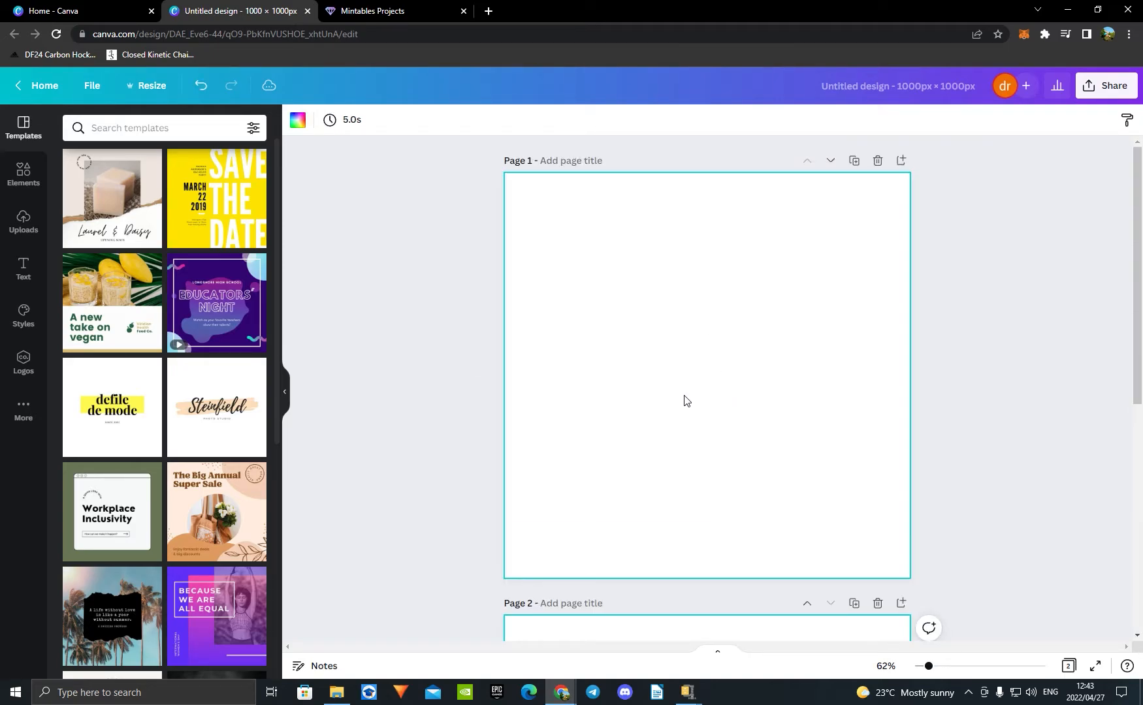
click(298, 120)
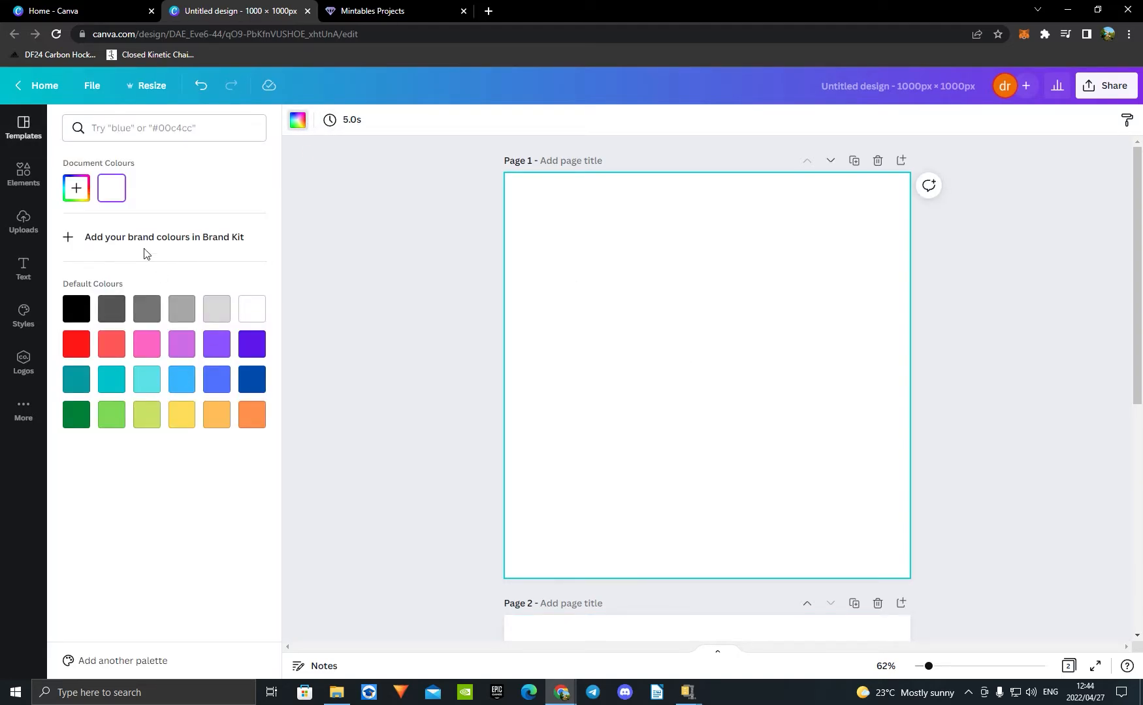
click(77, 188)
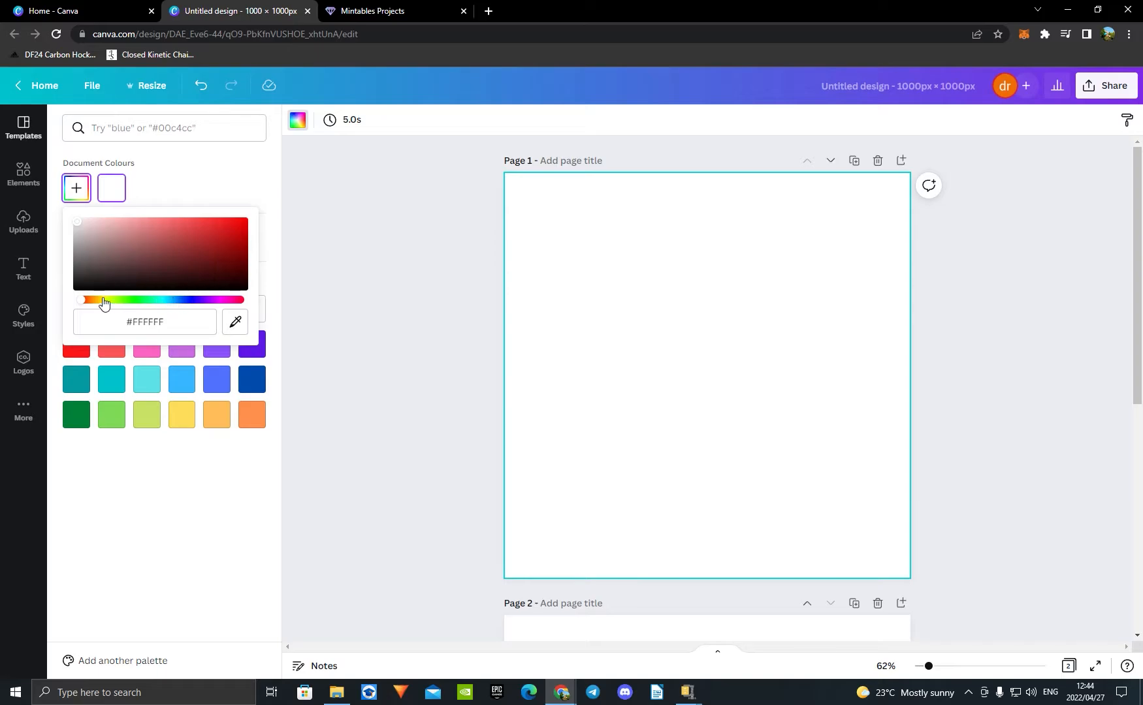
drag(103, 302, 134, 300)
drag(199, 251, 147, 248)
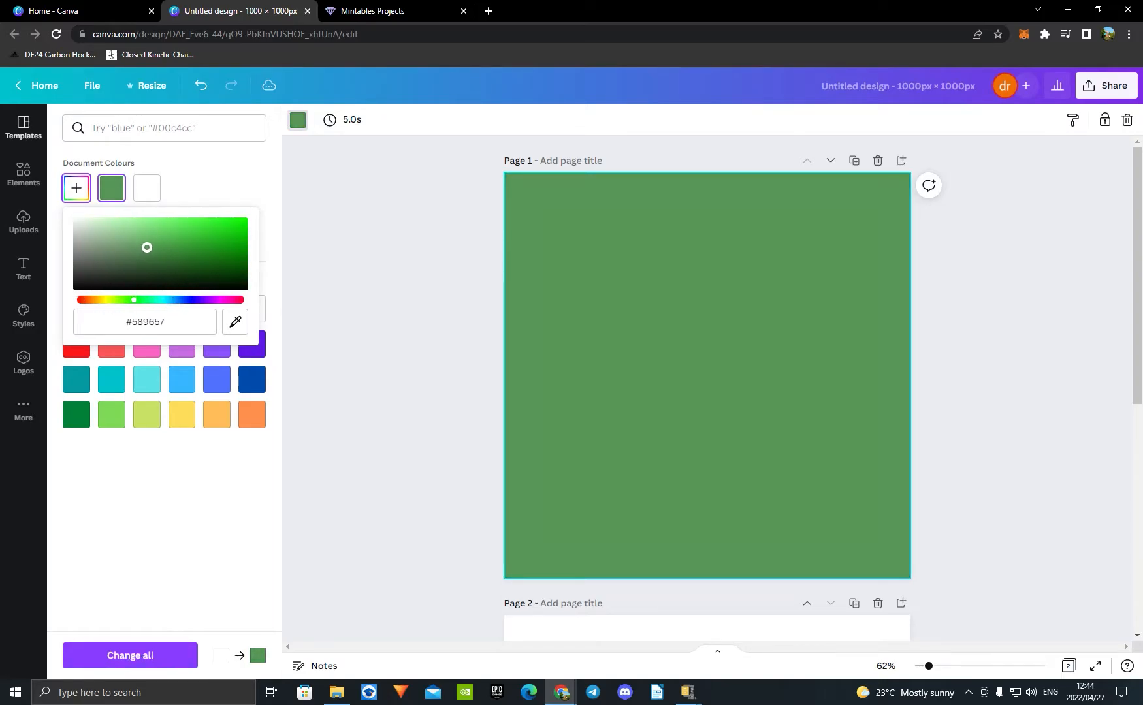
Step: Set page 2's background to the default yellow colour
scroll(406, 305, down, 6)
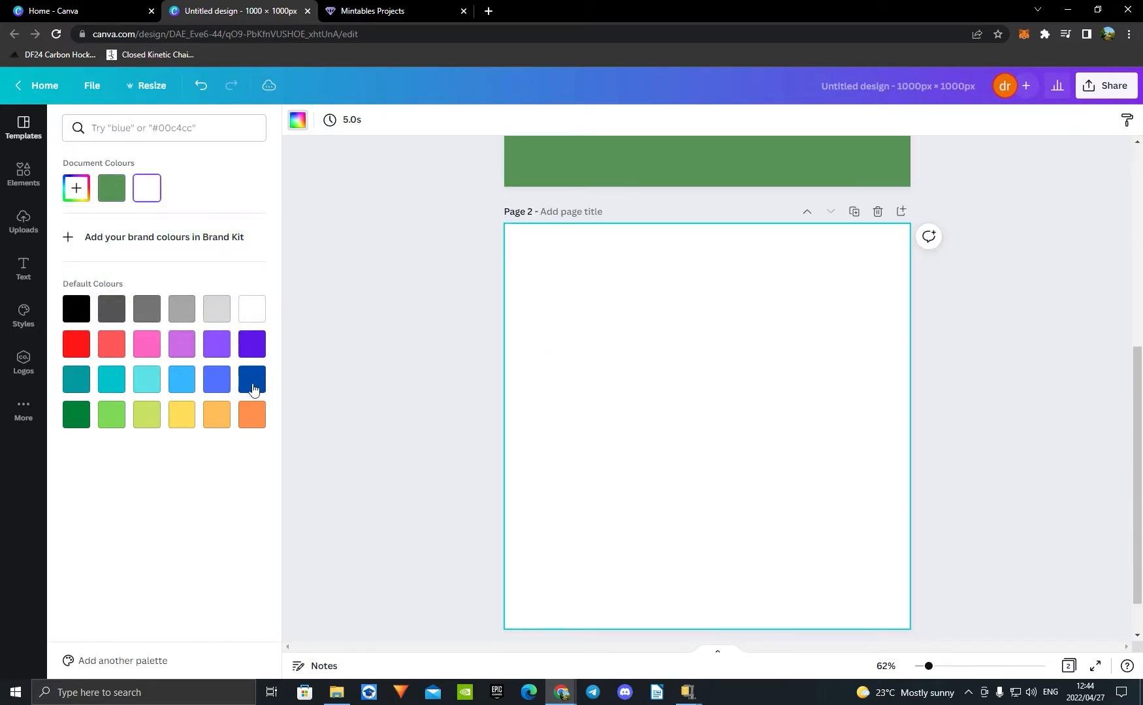
click(184, 418)
scroll(612, 429, up, 4)
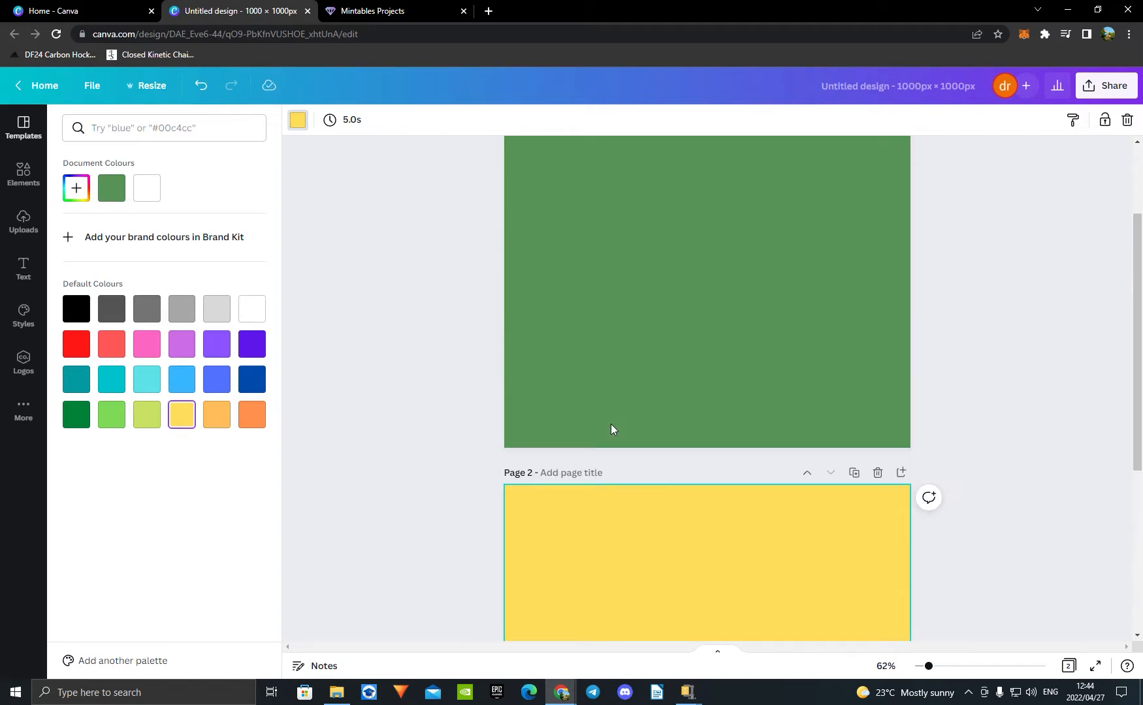
scroll(653, 457, down, 5)
Step: Add a third page with a white background and six more blank white pages, up to page 9
click(734, 607)
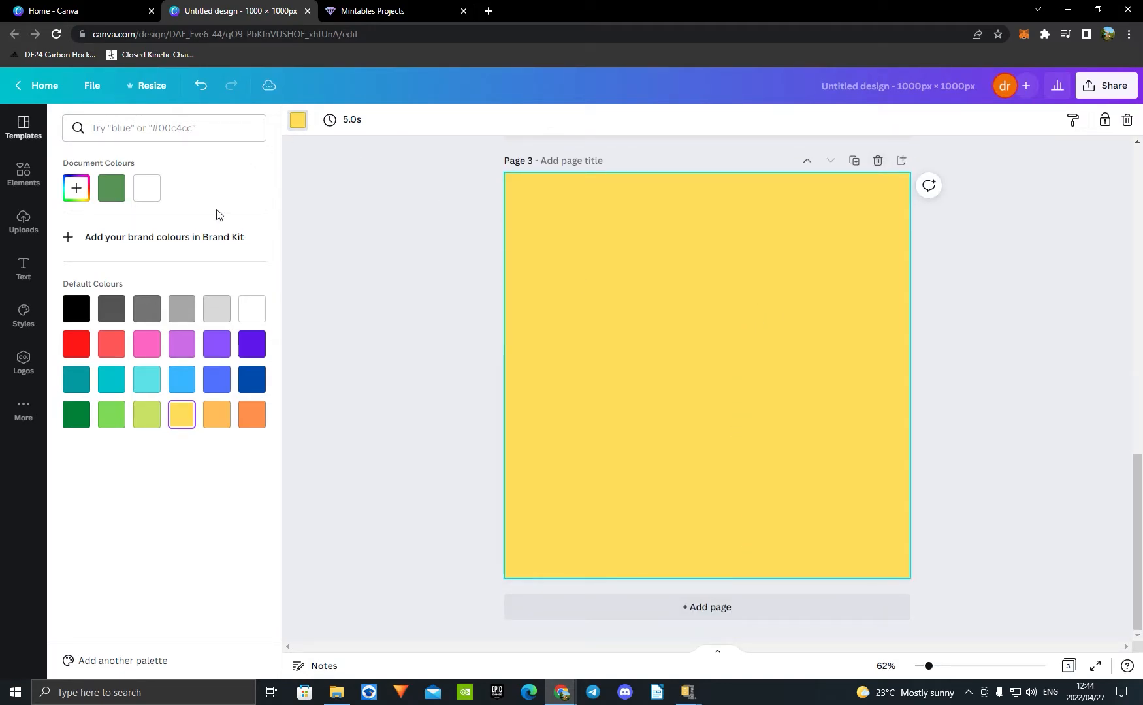
click(160, 194)
click(759, 614)
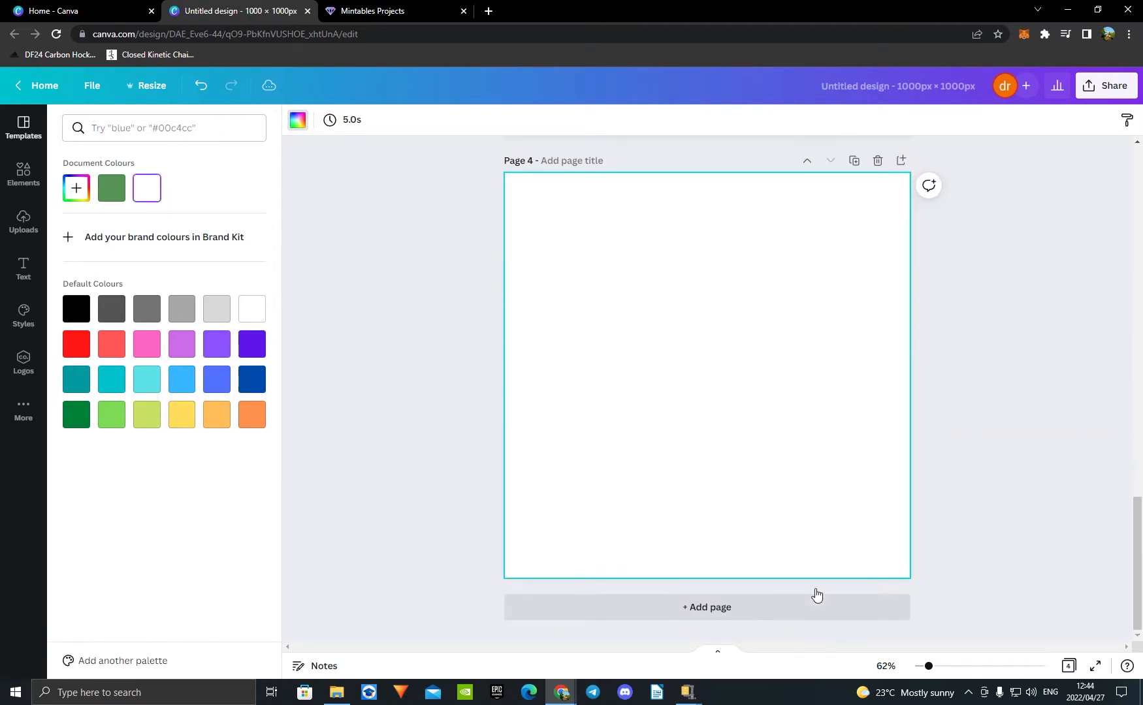
click(757, 608)
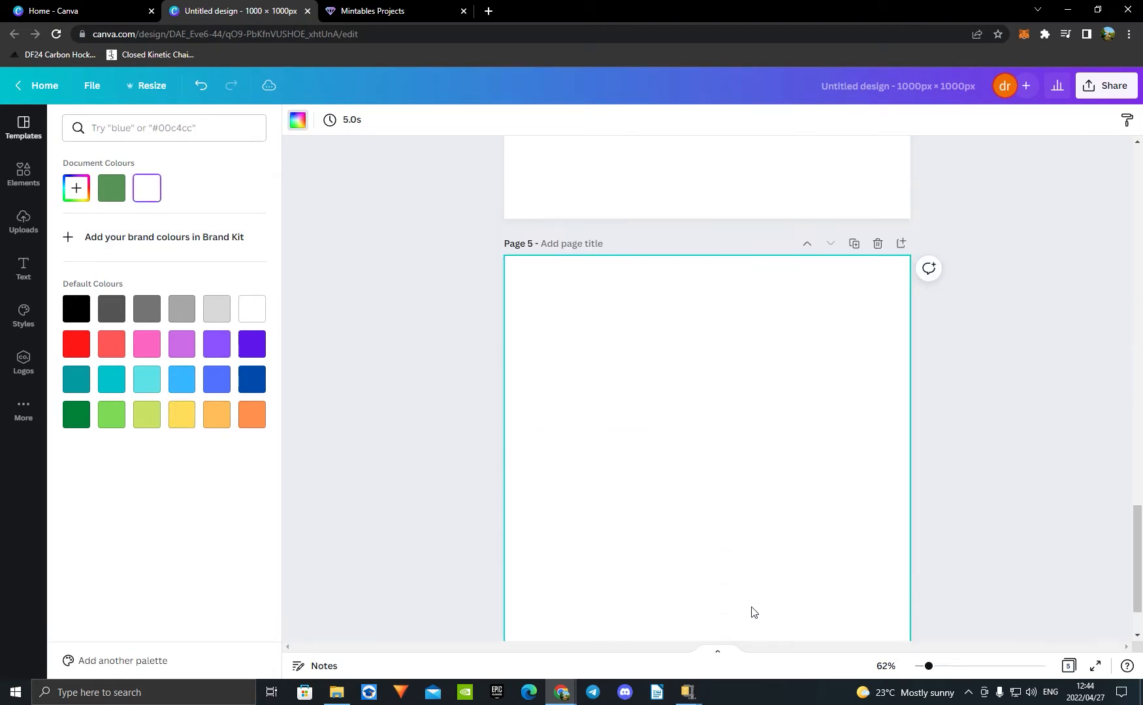
click(712, 609)
click(738, 609)
click(738, 611)
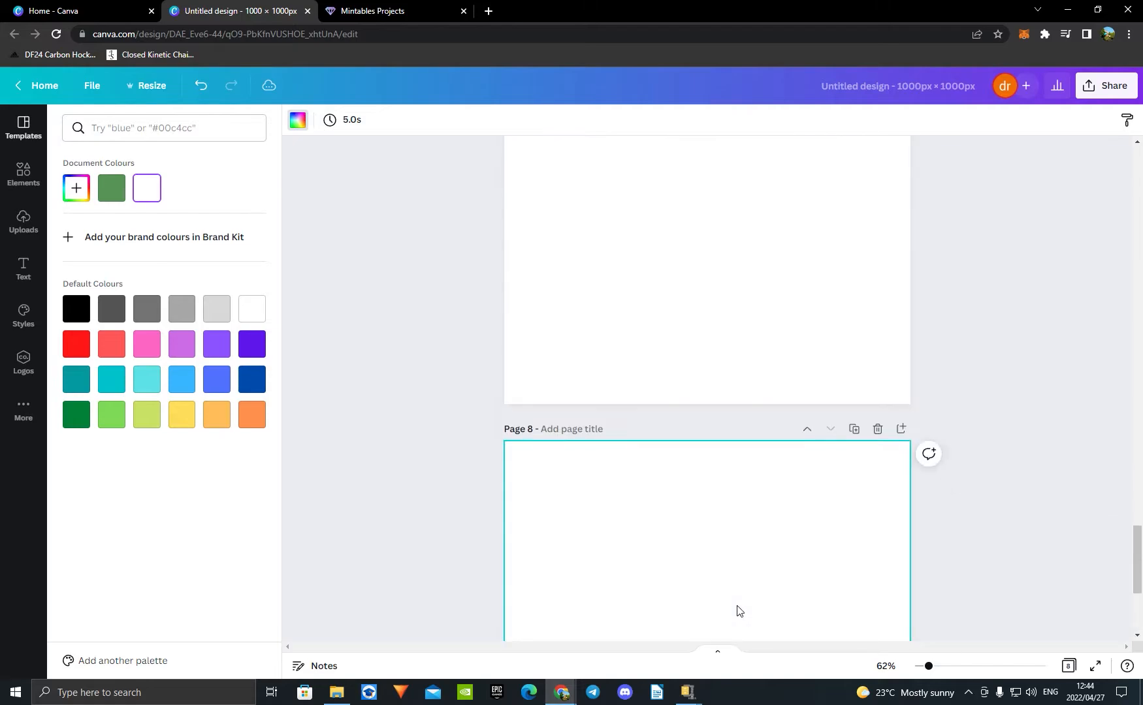
click(738, 611)
Step: Search the elements for "bear" and add the light brown sitting teddy bear to page 3
scroll(738, 610, up, 15)
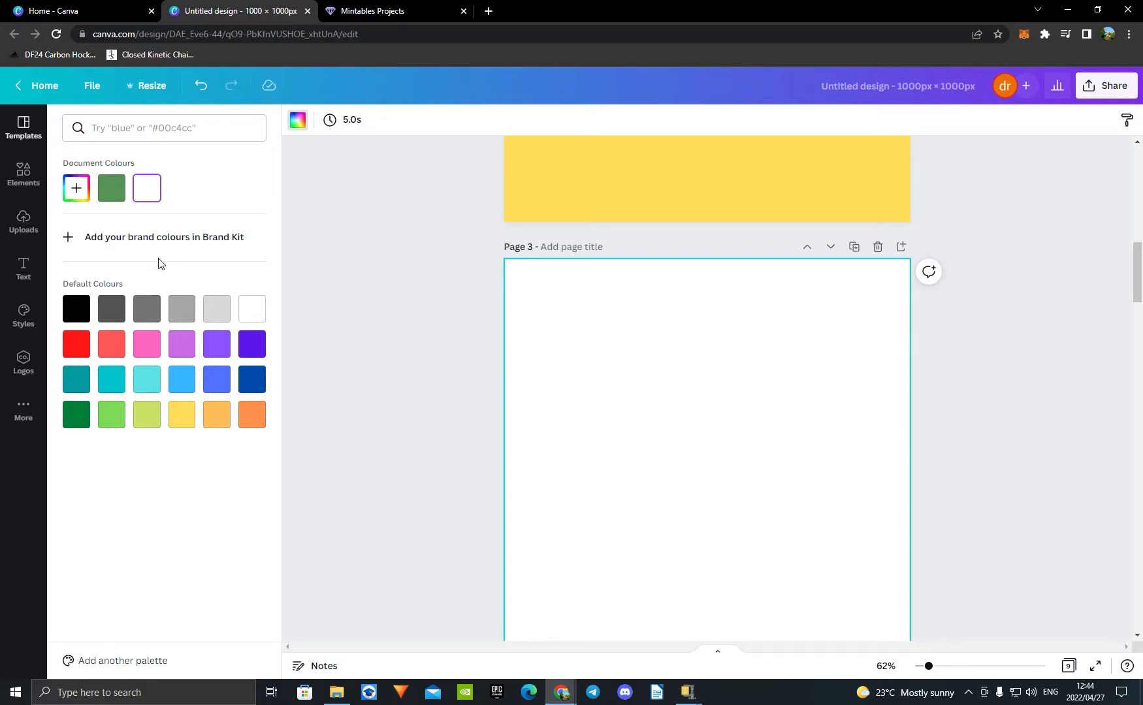
click(24, 177)
click(172, 129)
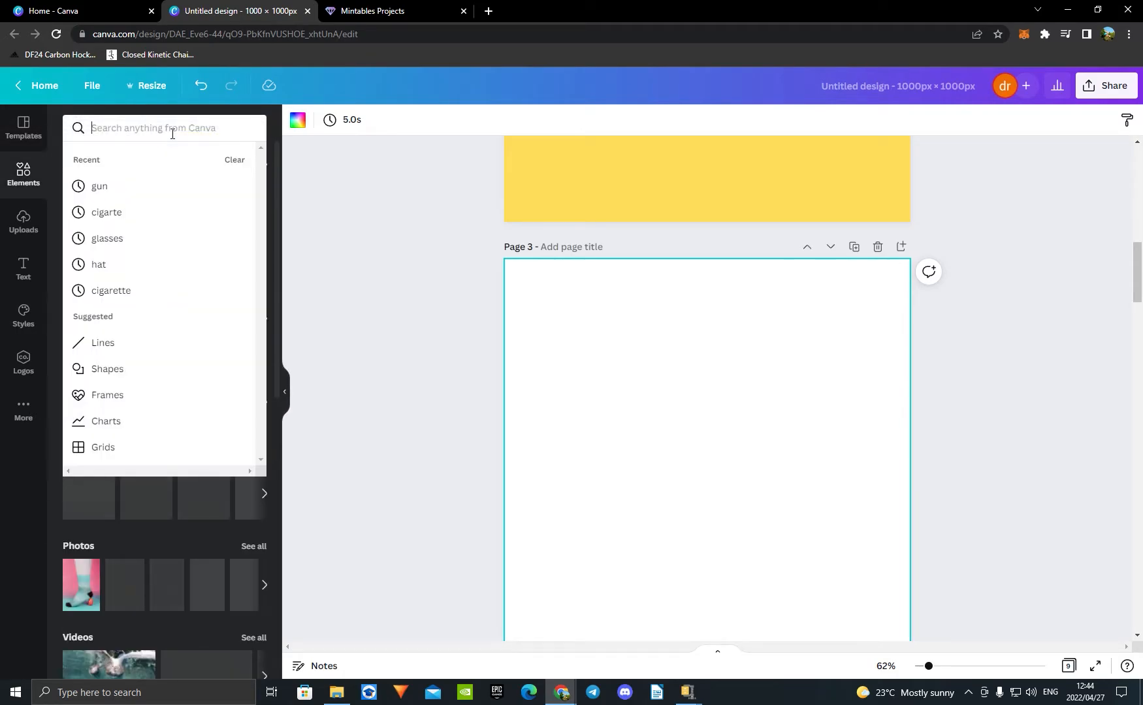
text(bea)
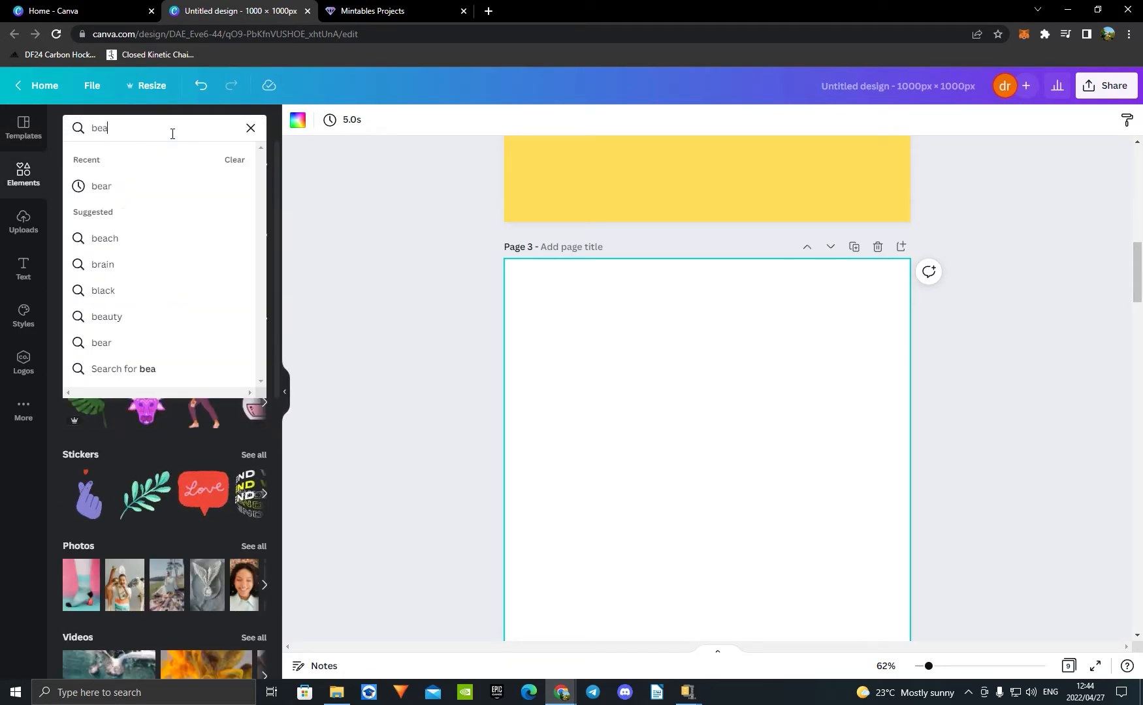
text(r)
key(Return)
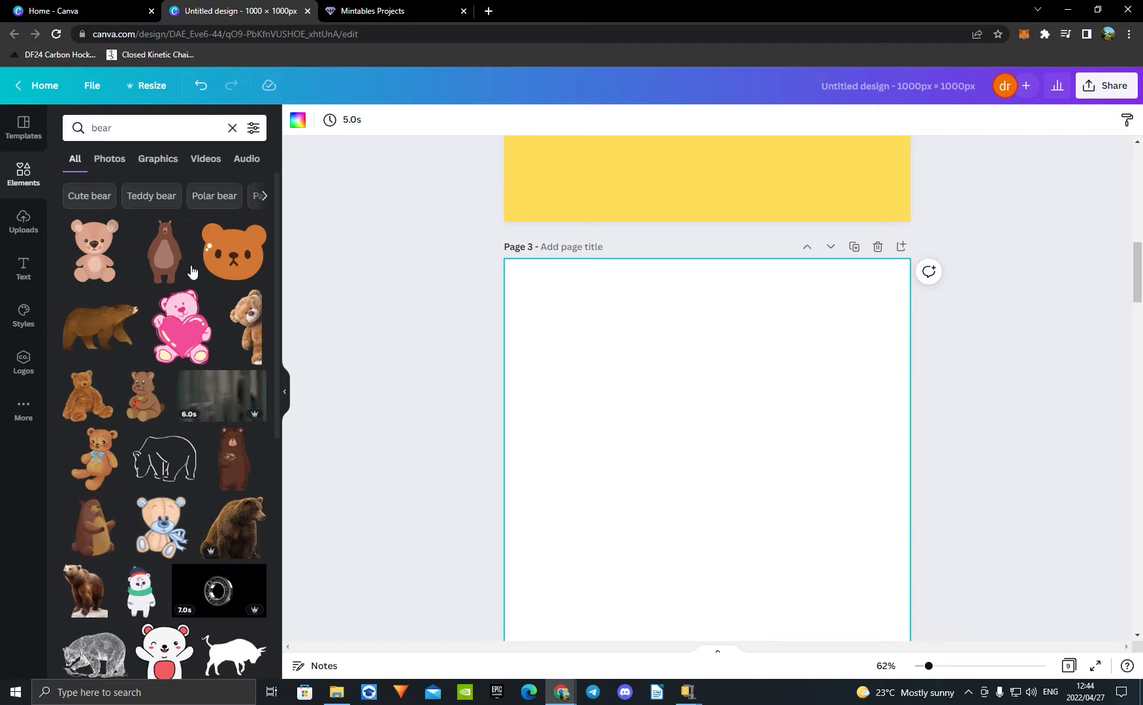
click(110, 265)
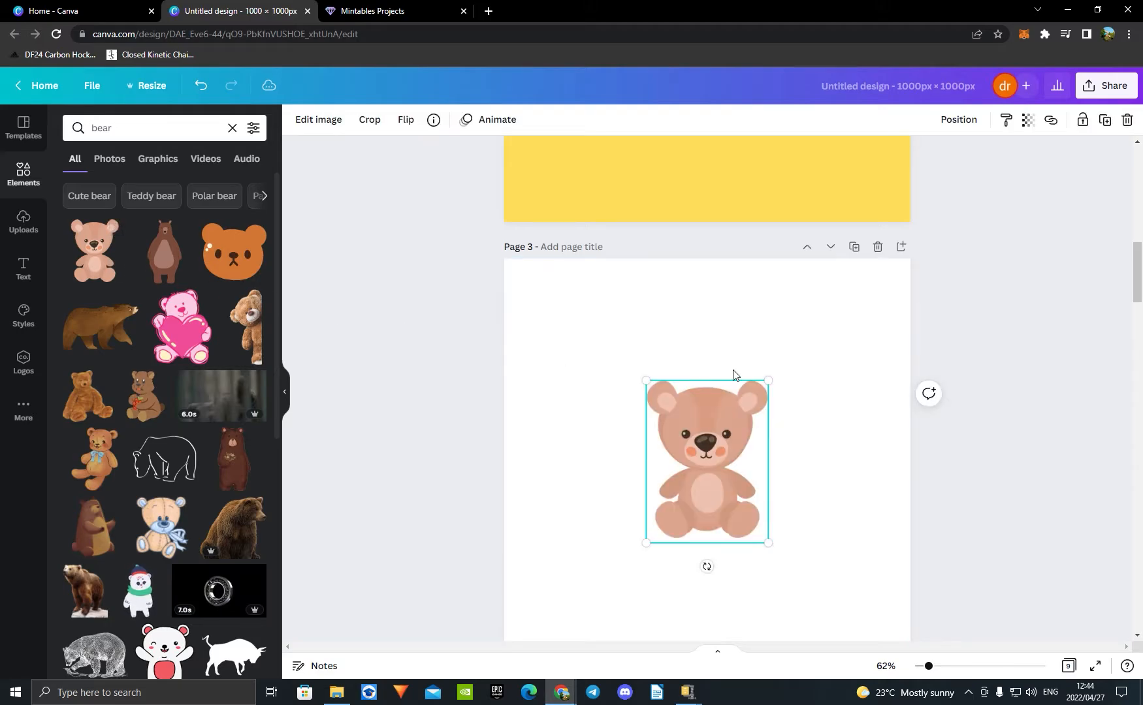
Step: Enlarge the teddy bear on page 3 and keep it centred, filling about two thirds of the page height
scroll(732, 373, down, 2)
scroll(763, 355, up, 1)
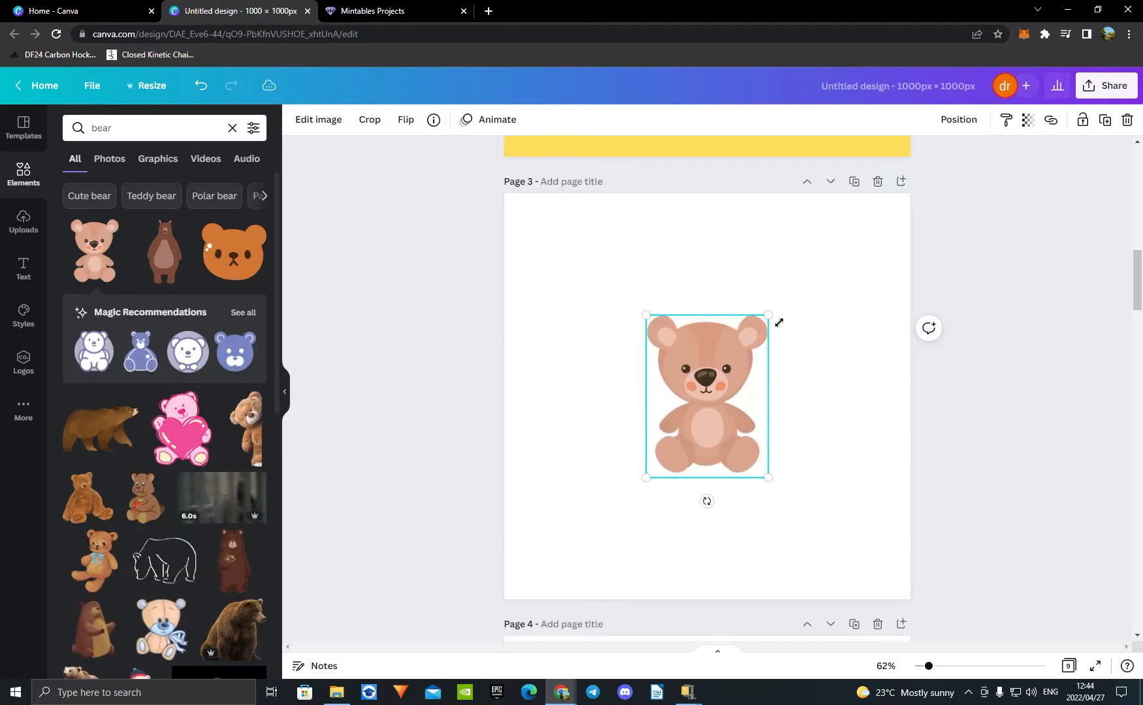
drag(770, 318, 723, 390)
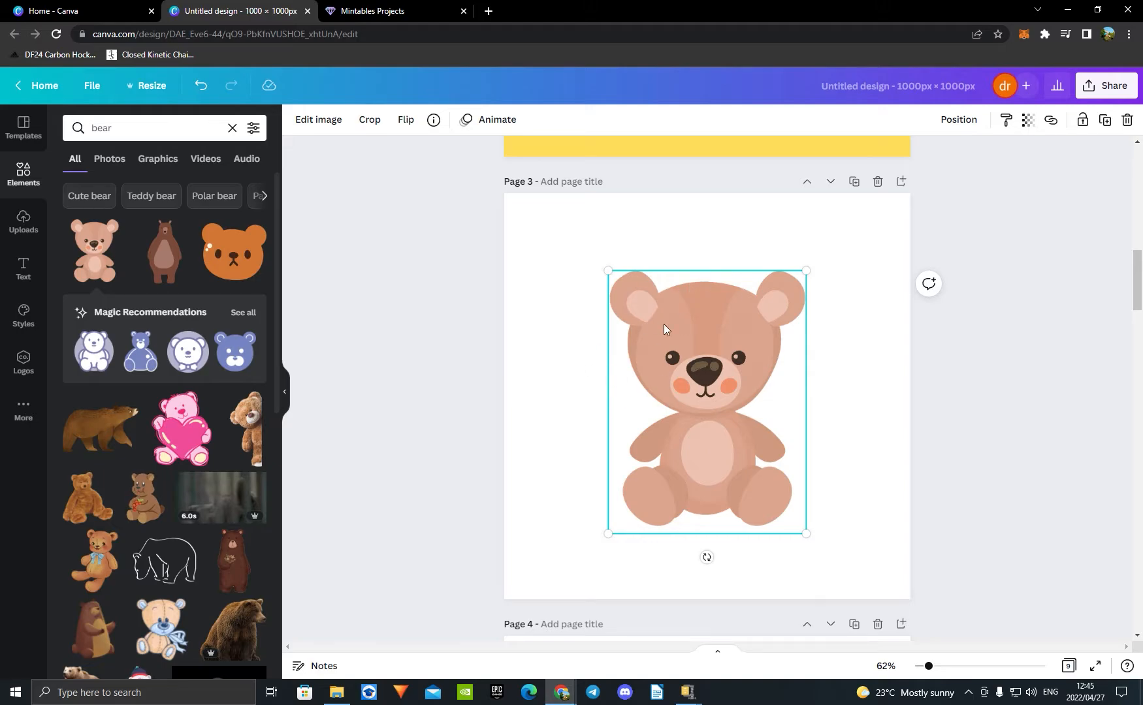
click(677, 252)
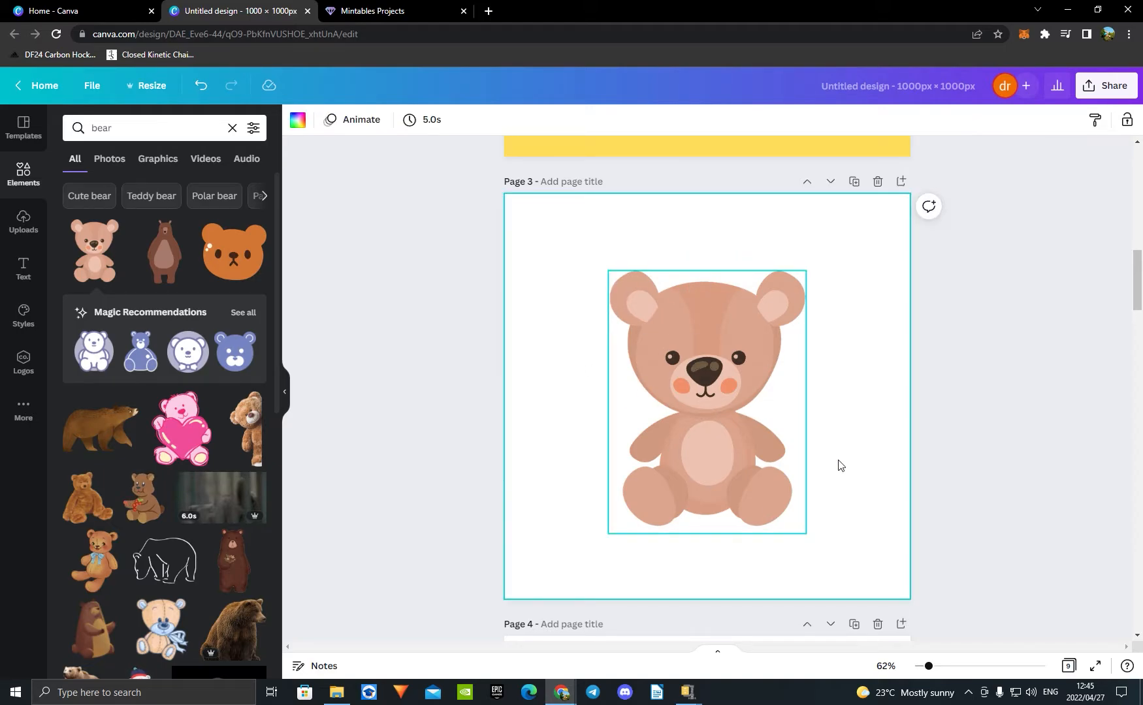
Step: Copy the teddy bear from page 3 to the same position on page 4
click(714, 367)
scroll(715, 392, down, 5)
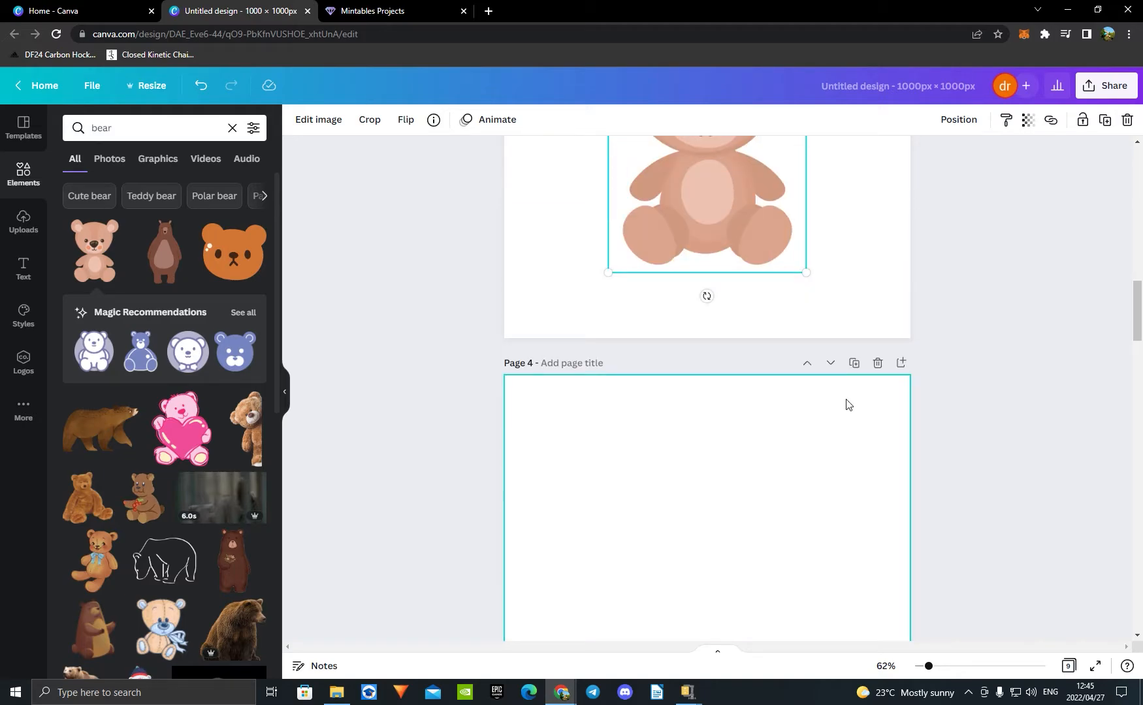
click(716, 416)
key(ctrl+v)
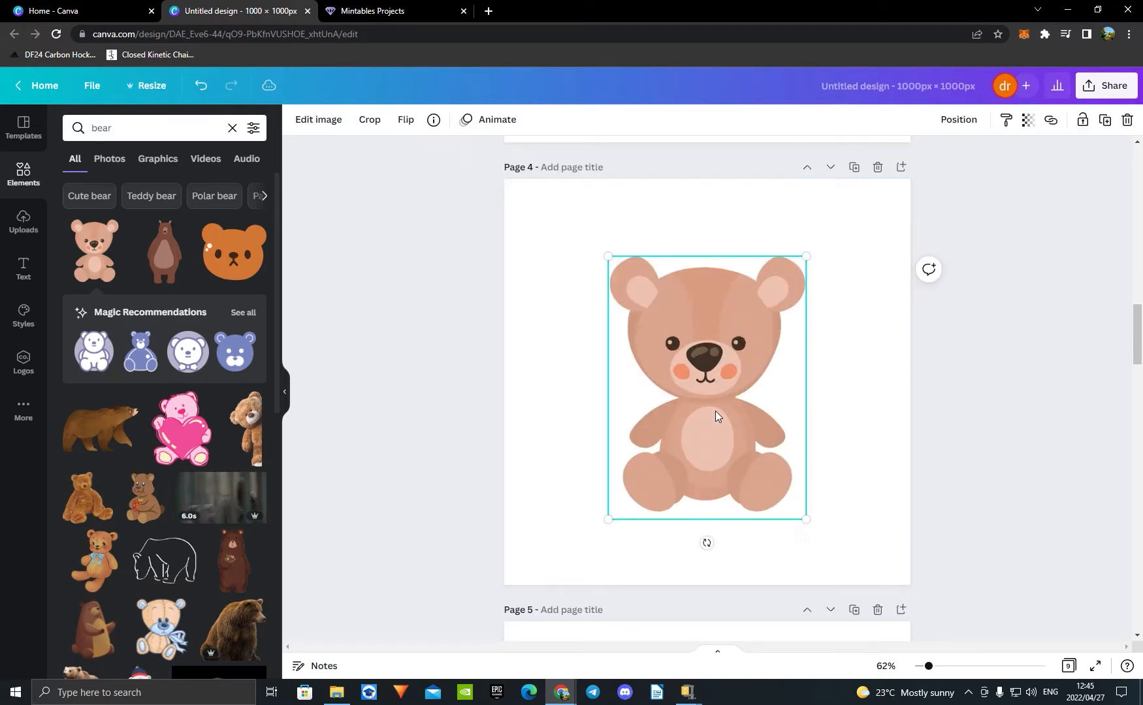
click(977, 392)
scroll(971, 383, up, 5)
scroll(784, 346, down, 5)
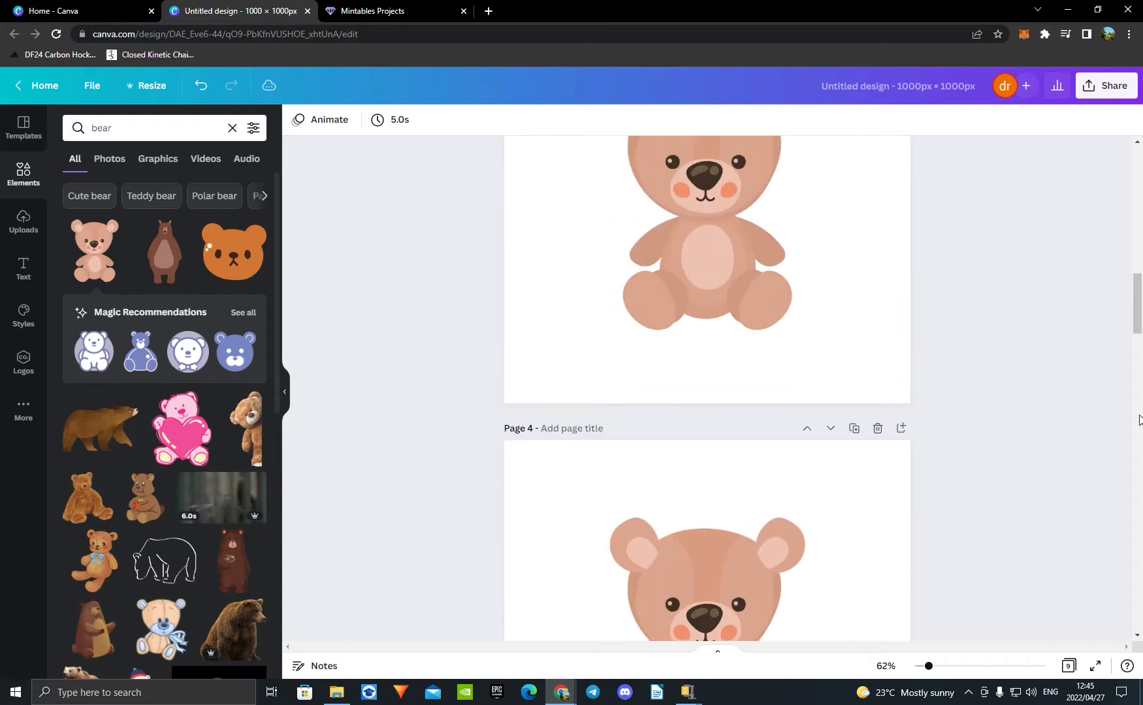
Step: Search the elements for "glasses" and place the black-framed pair over the bear's eyes on page 4, sized to the face width
click(734, 360)
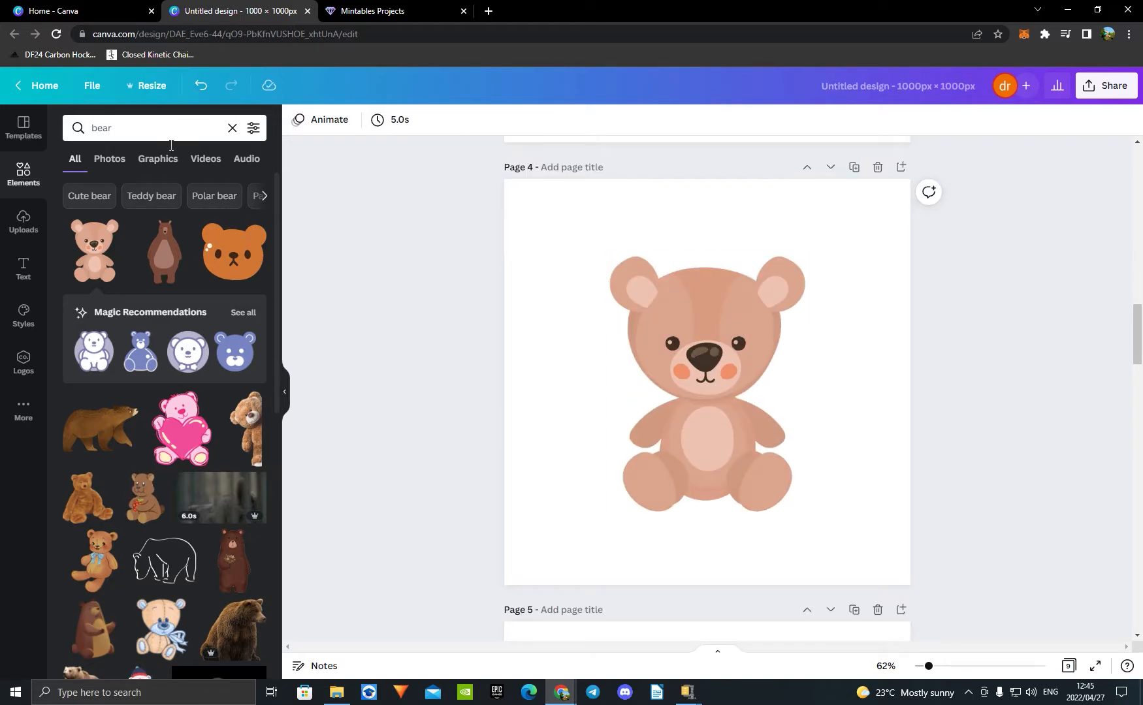
click(232, 128)
text(glasses)
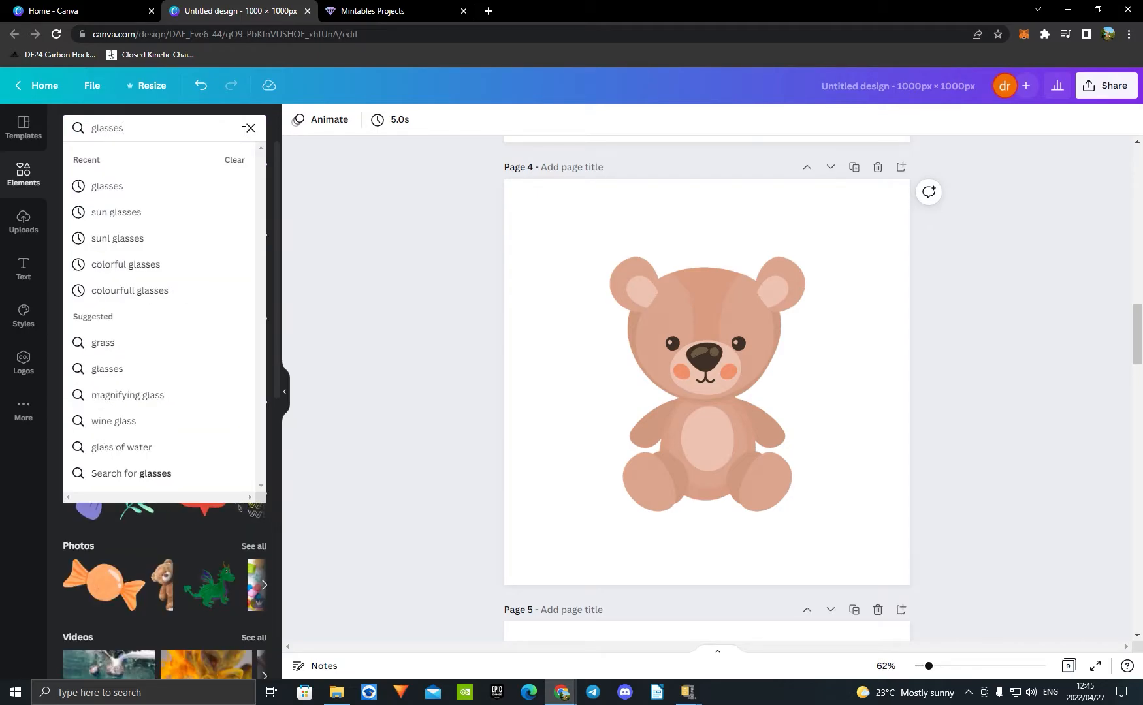
key(Return)
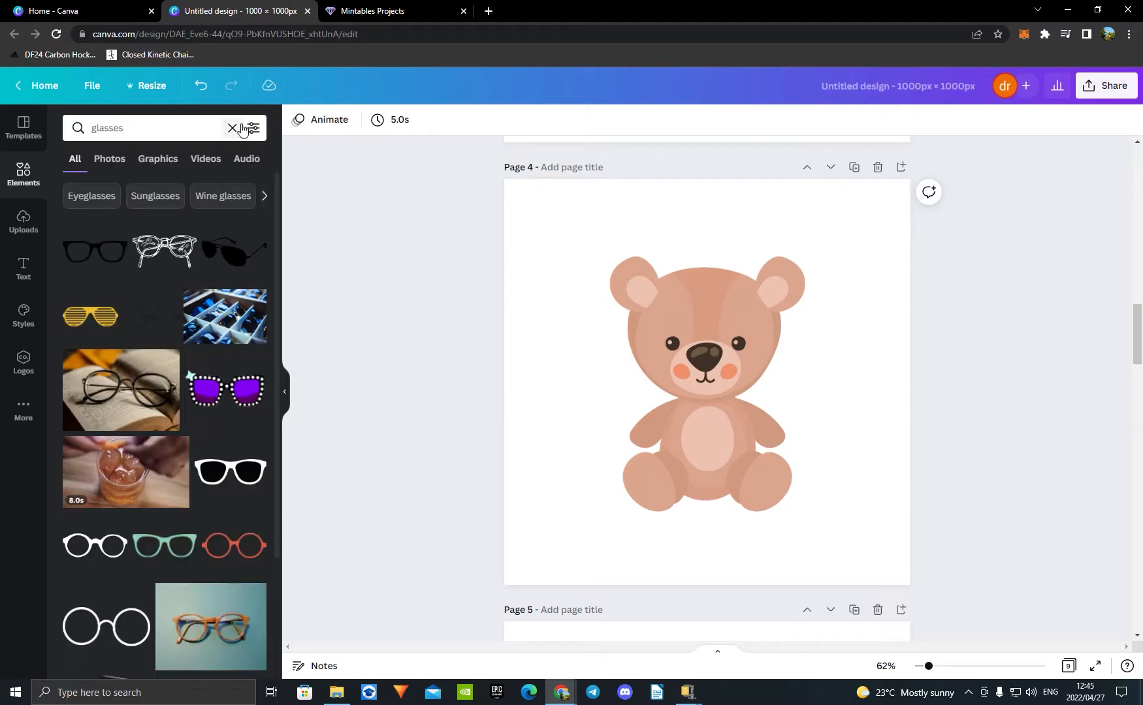
click(98, 251)
drag(870, 328, 764, 362)
drag(742, 376, 760, 344)
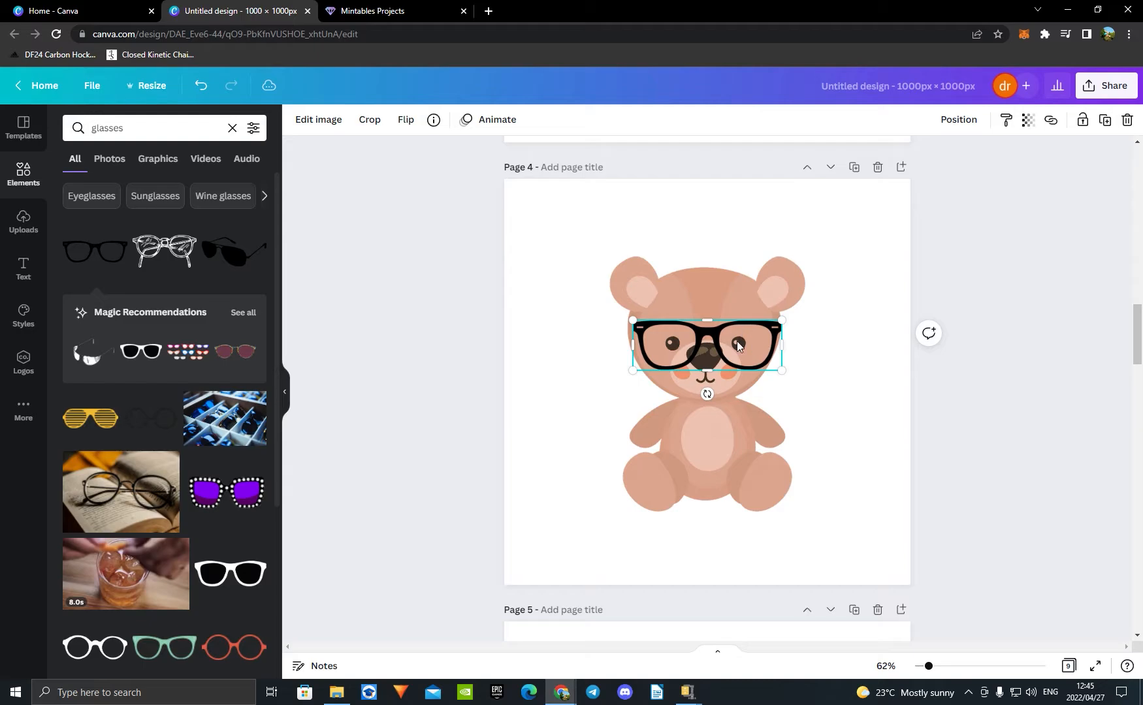
Step: Copy the black glasses from page 4 to the same position on page 5
scroll(823, 336, down, 8)
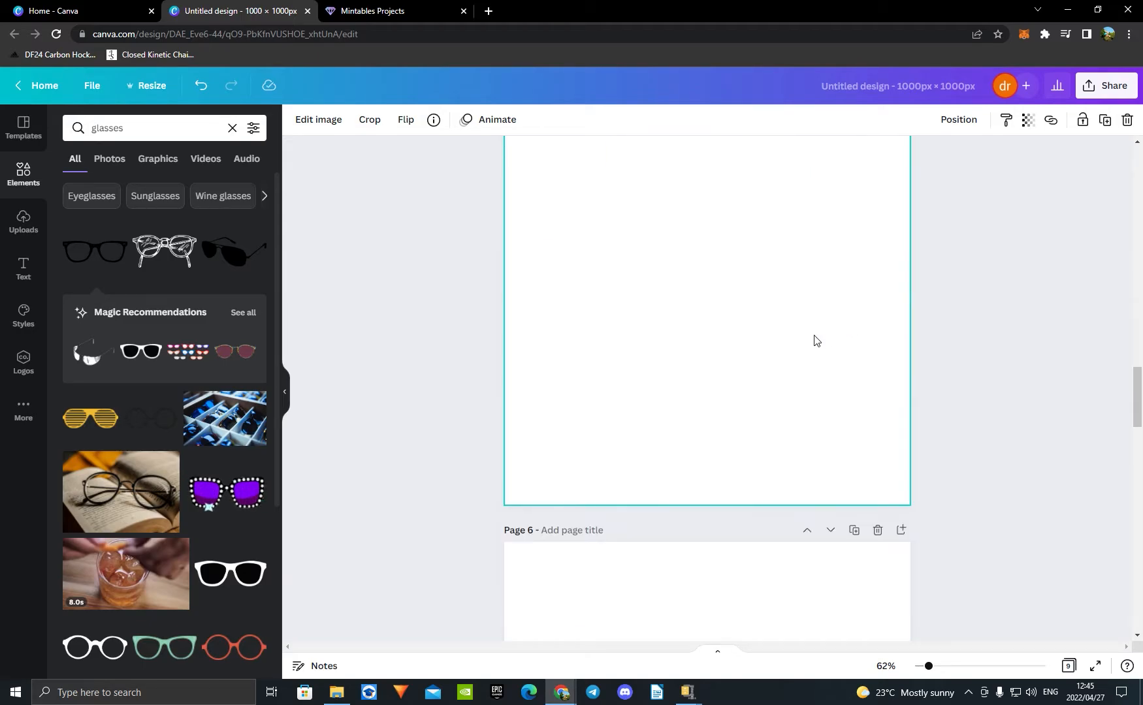
click(732, 380)
key(ctrl+v)
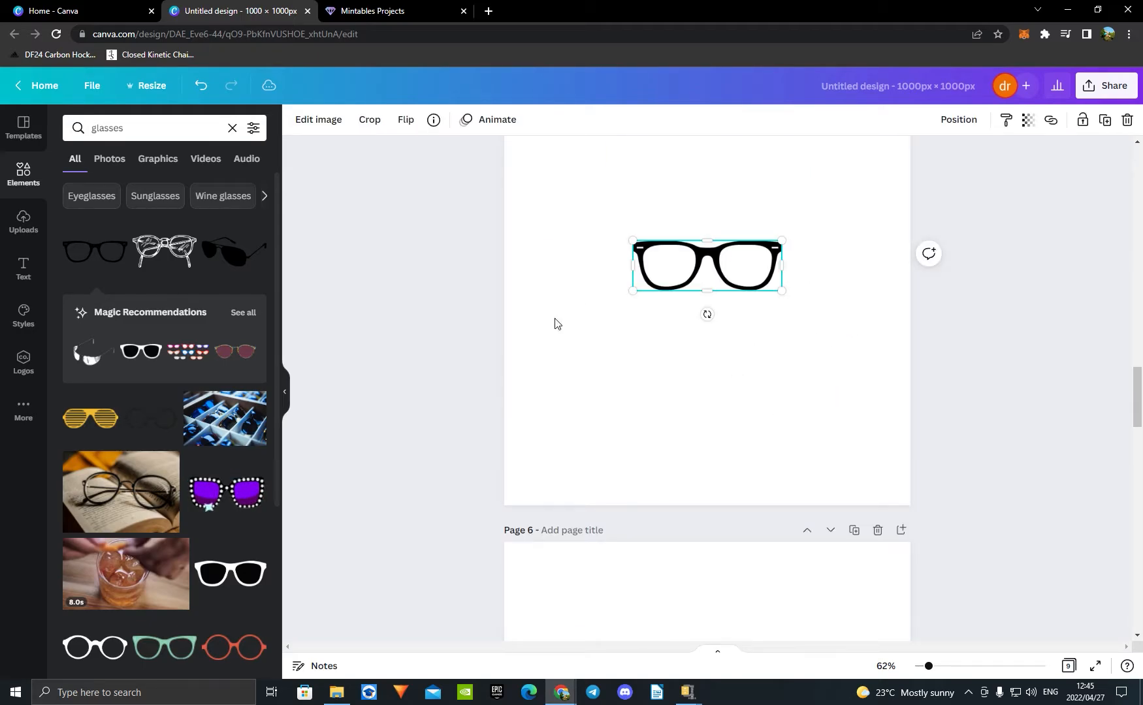
Step: Replace the glasses on page 4 with the thicker black-framed pair with white lenses, placed over the bear's eyes
scroll(1118, 450, up, 8)
click(736, 344)
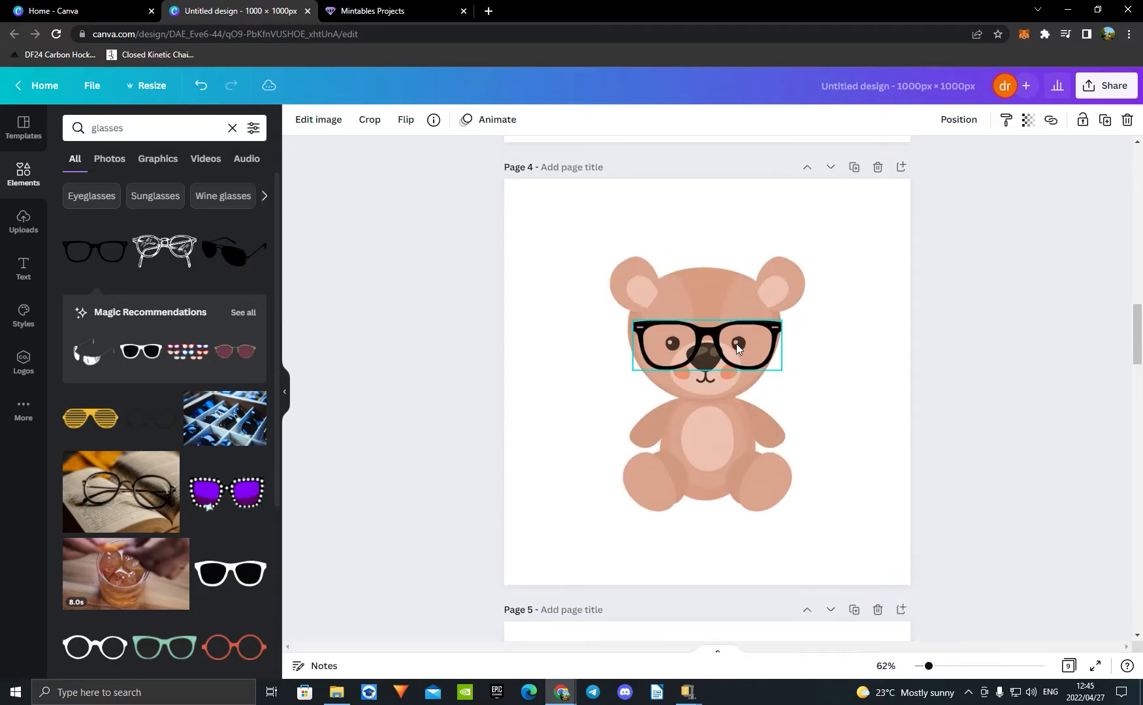
key(Delete)
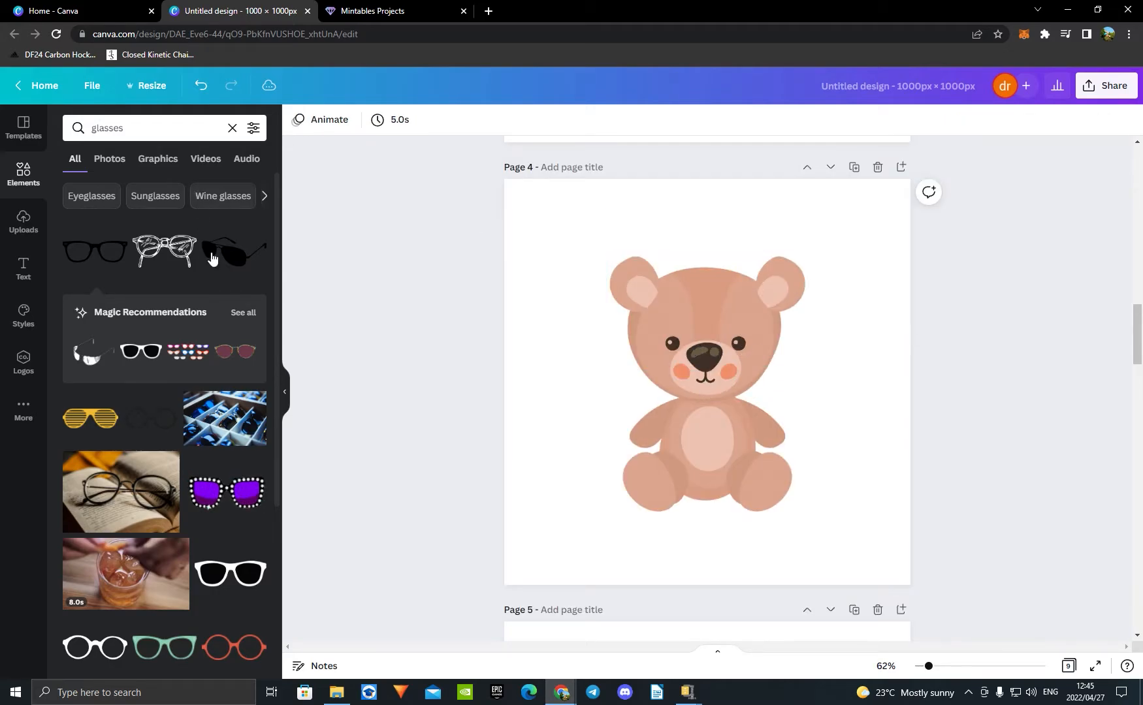
click(141, 351)
drag(704, 380, 704, 353)
Step: Copy the white-lensed glasses from page 4 to the same position on page 6
key(ctrl+c)
scroll(809, 425, down, 14)
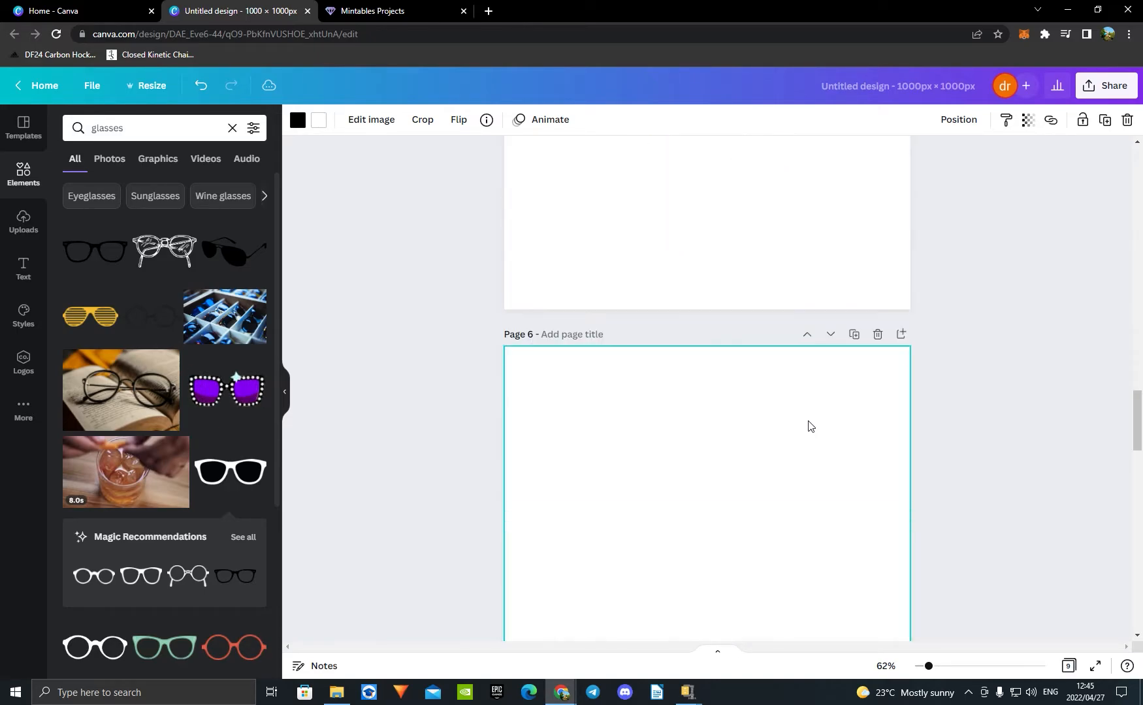
click(769, 434)
key(ctrl+v)
scroll(954, 439, up, 13)
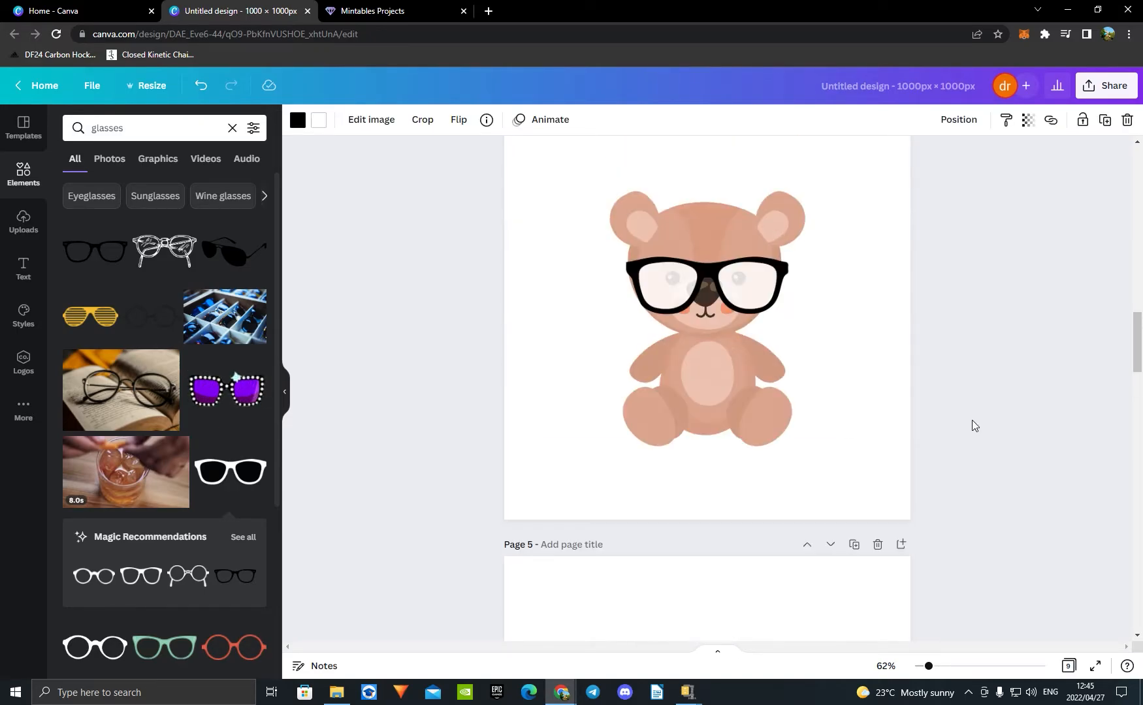
scroll(972, 420, down, 11)
scroll(980, 409, up, 5)
scroll(983, 409, up, 5)
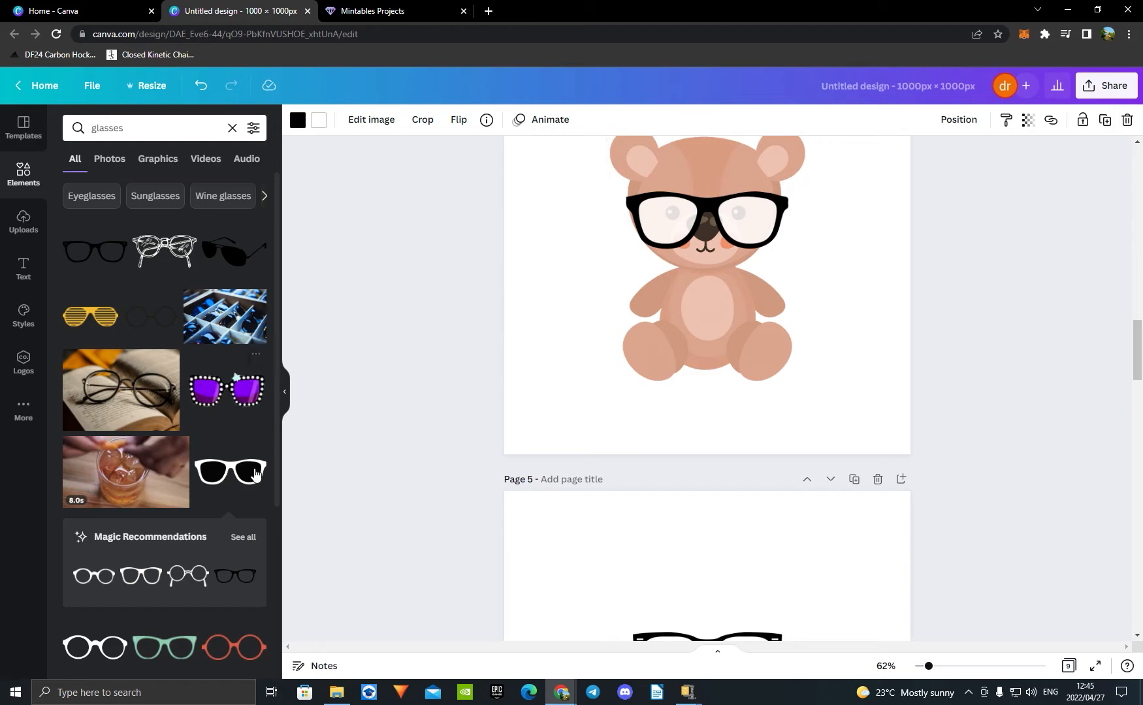
Step: Swap the white-lensed glasses on page 4 for the round red pair, placed over the bear's eyes
scroll(261, 516, down, 2)
click(264, 516)
click(722, 215)
drag(722, 254, 714, 218)
key(Delete)
Step: Remove the round red glasses from the bear on page 4
scroll(992, 324, down, 12)
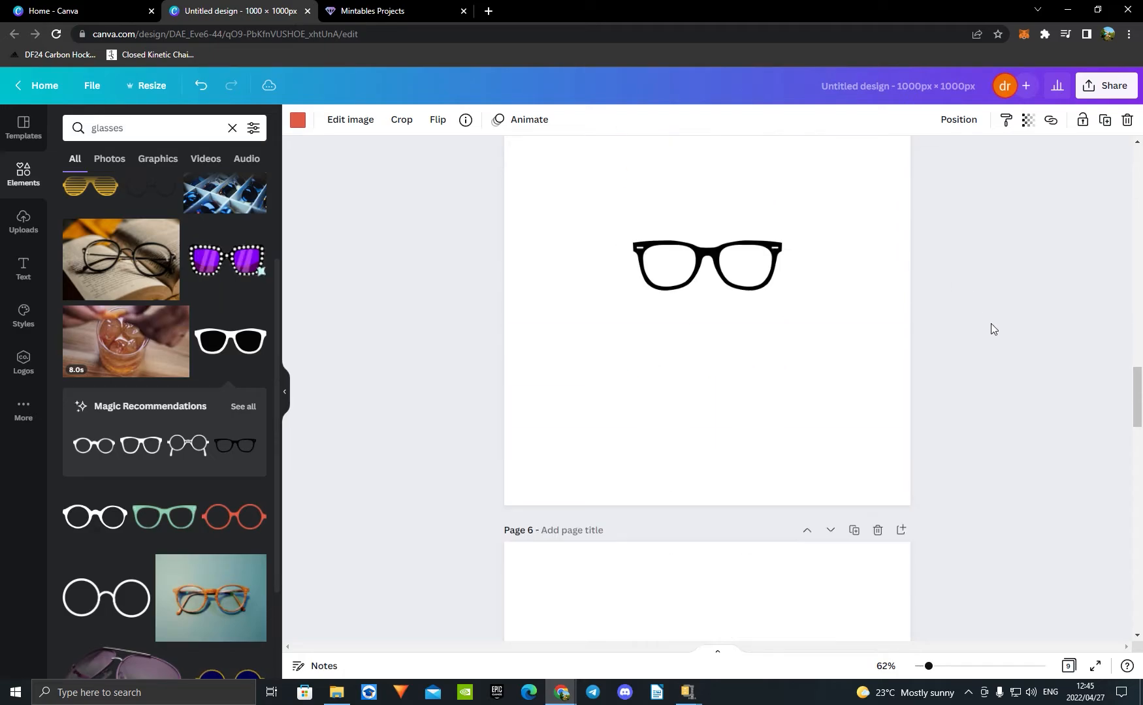
scroll(975, 331, up, 10)
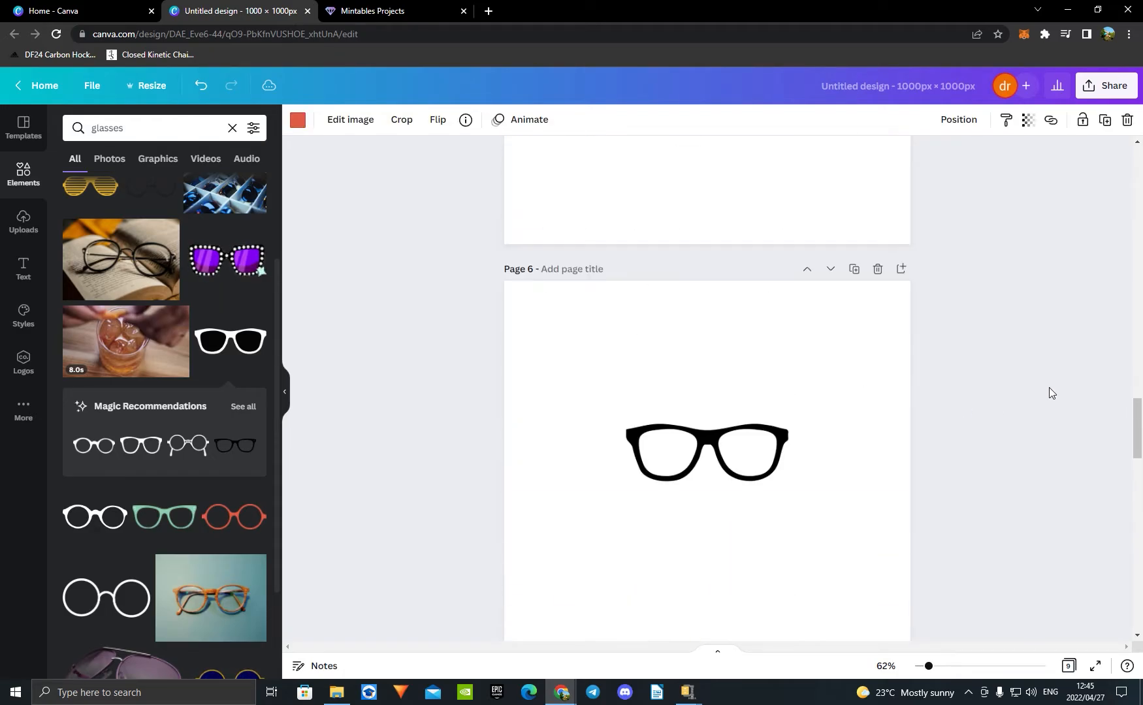
scroll(1049, 393, up, 3)
click(744, 208)
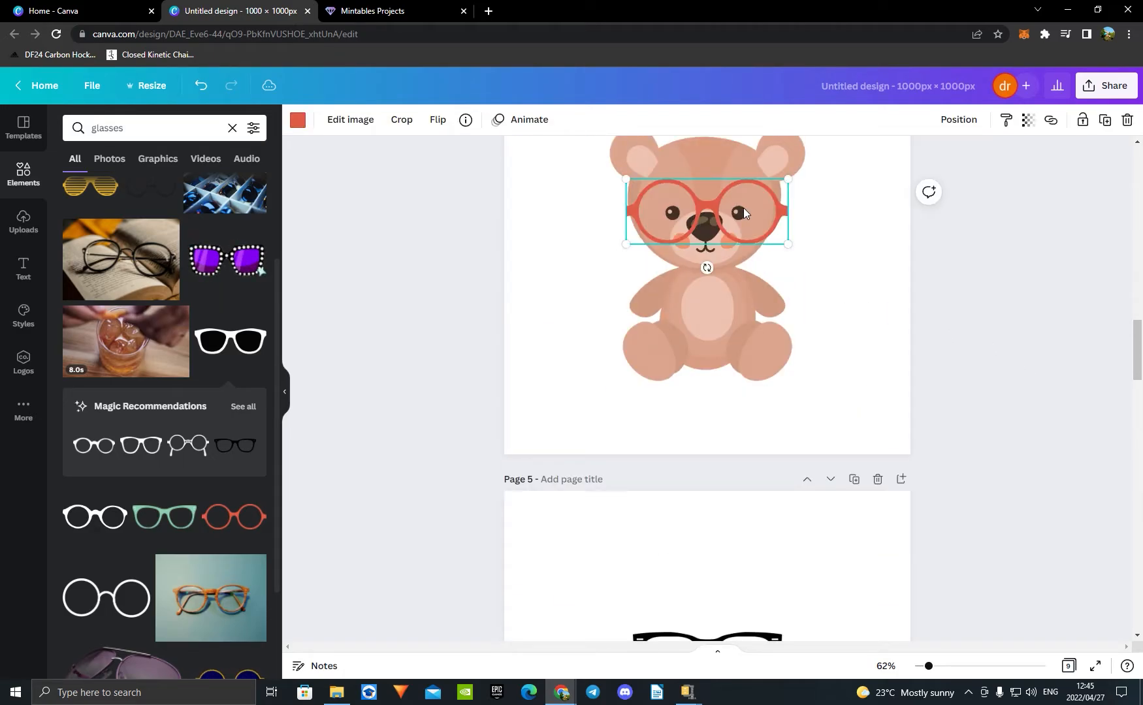
key(Delete)
Step: Search the elements for "hats" and place the beige hat with the dark band on the bear's head on page 4
scroll(975, 344, up, 1)
scroll(975, 344, up, 6)
scroll(967, 475, down, 3)
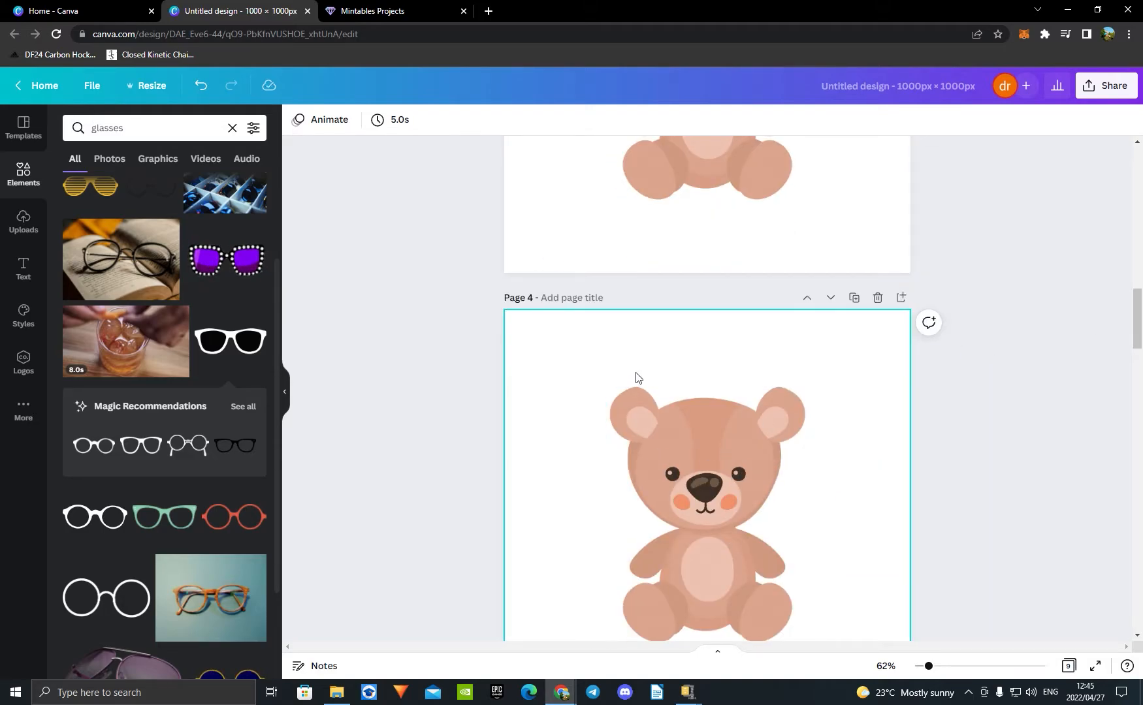
click(231, 128)
text(hats)
key(Return)
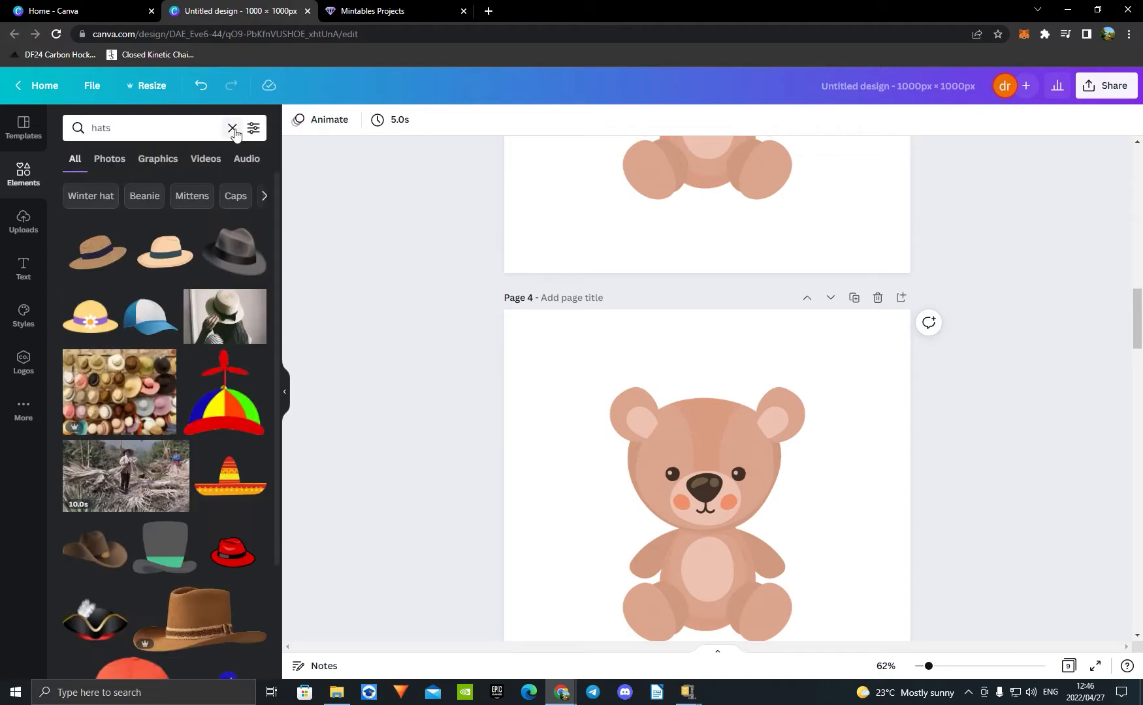
click(163, 255)
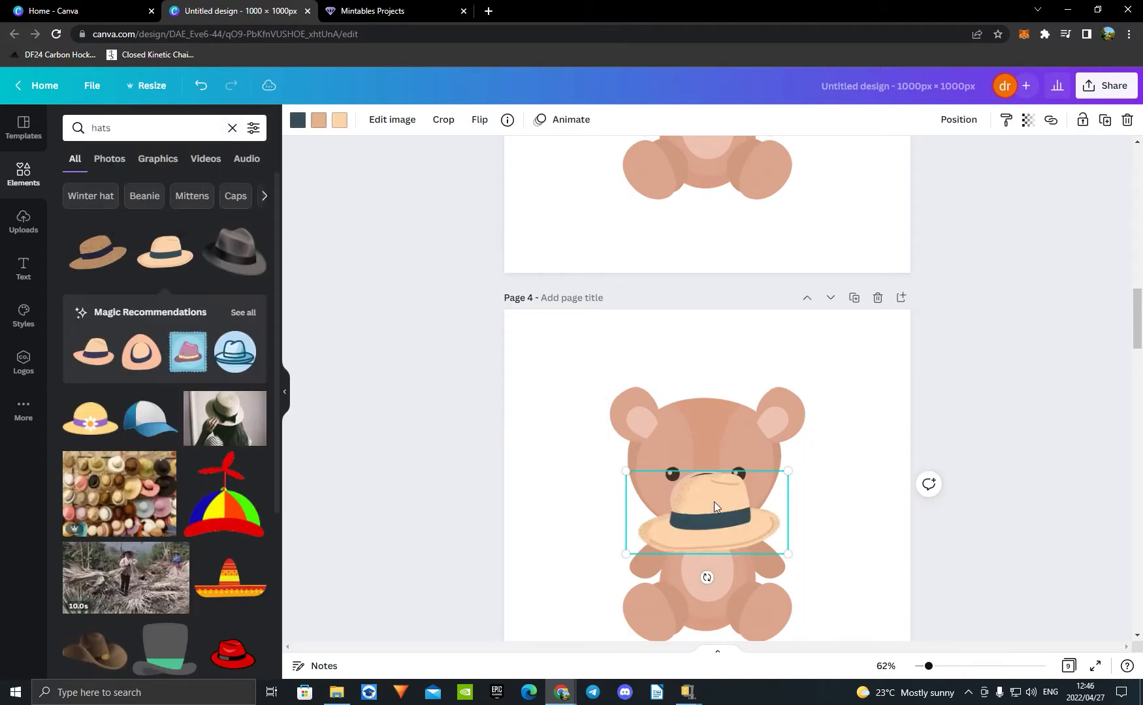
drag(714, 501, 707, 384)
mouse_move(620, 354)
mouse_down()
mouse_move(657, 383)
mouse_move(625, 357)
mouse_up()
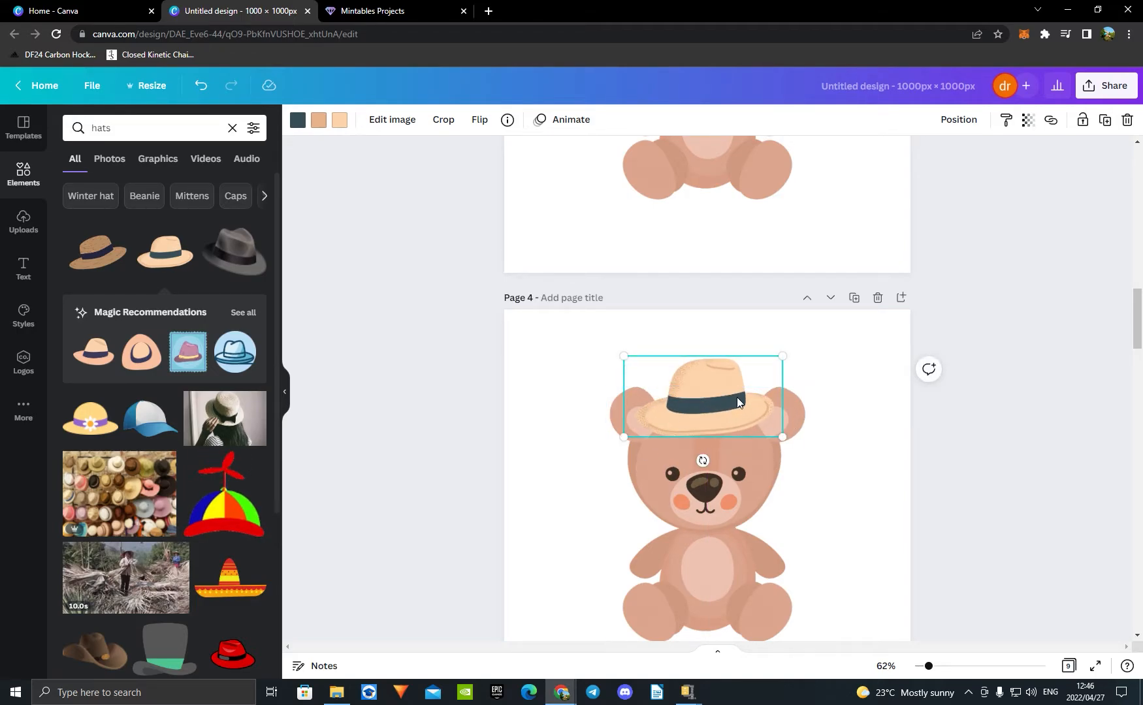
Step: Copy the beige hat to page 8 and delete it from the bear on page 4
scroll(737, 408, down, 20)
scroll(821, 412, down, 4)
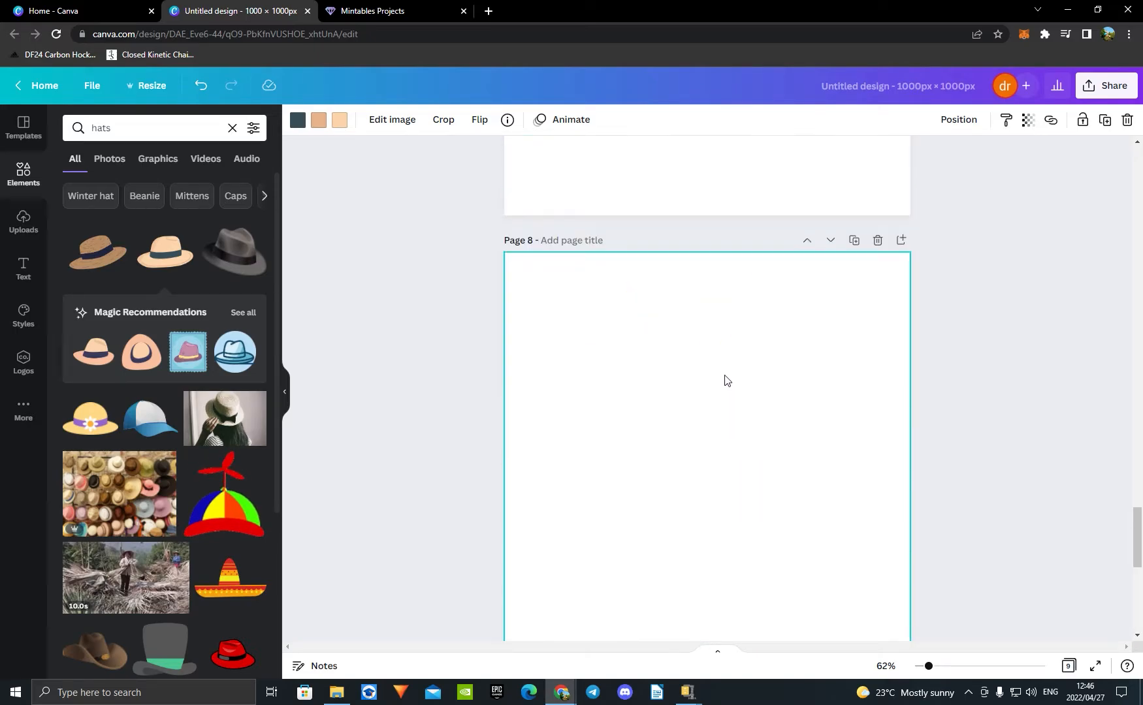
click(717, 406)
key(ctrl+v)
scroll(1059, 398, up, 18)
scroll(1045, 408, up, 10)
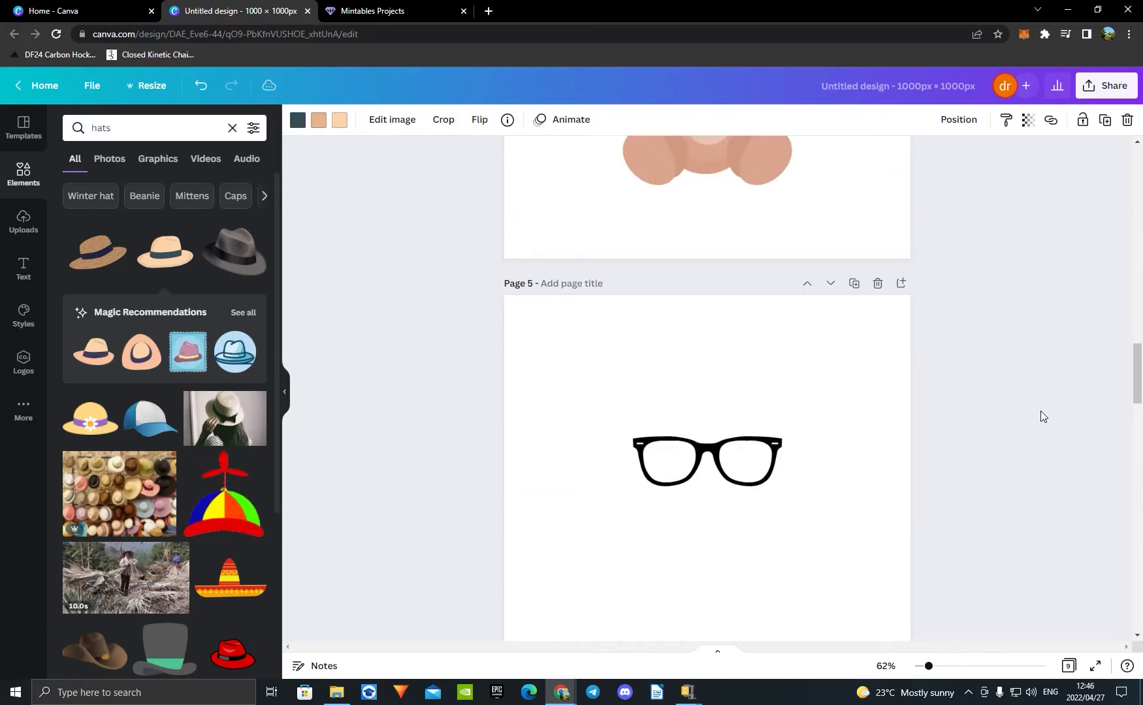
click(717, 209)
key(Delete)
Step: Add the red Santa hat to page 4, tilt it slightly clockwise and set it on the bear's head
scroll(718, 209, up, 3)
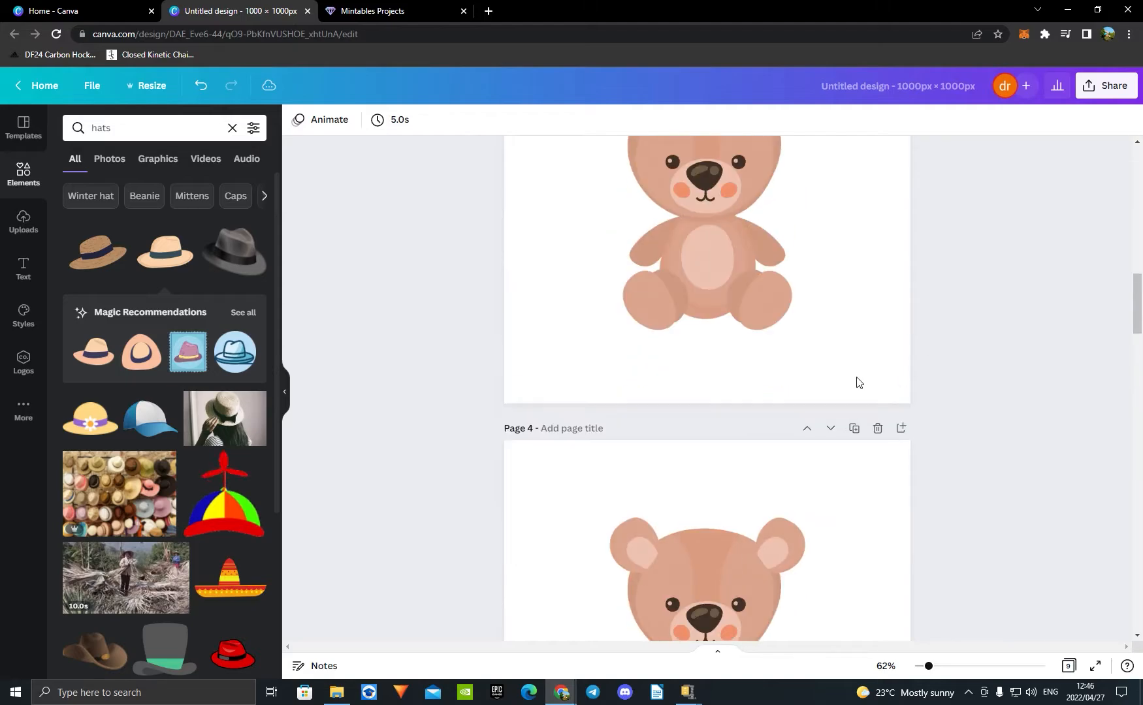
scroll(229, 254, down, 2)
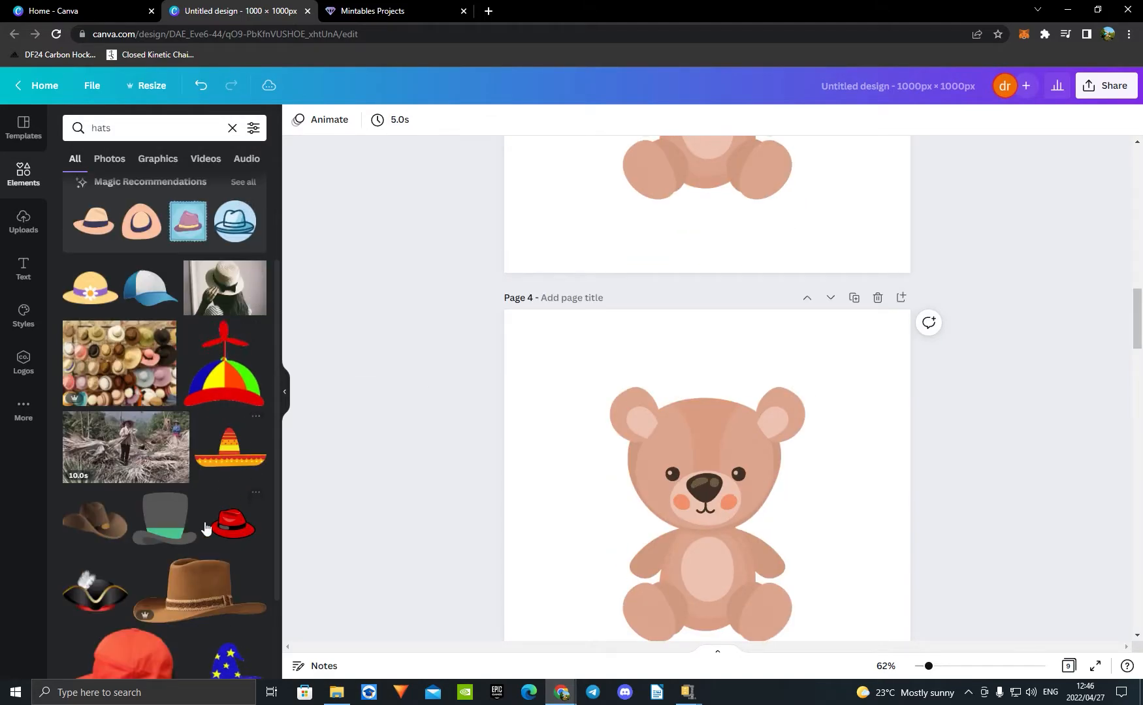
scroll(199, 520, down, 3)
scroll(222, 519, down, 2)
scroll(239, 516, down, 2)
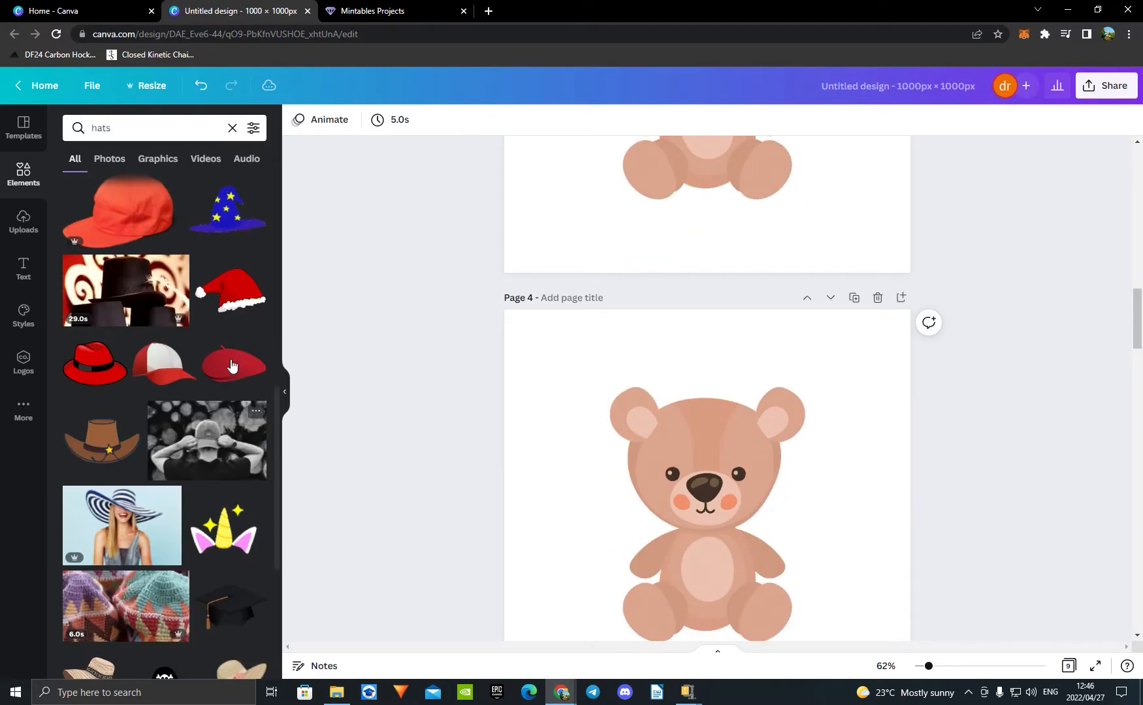
click(232, 291)
drag(720, 511, 687, 409)
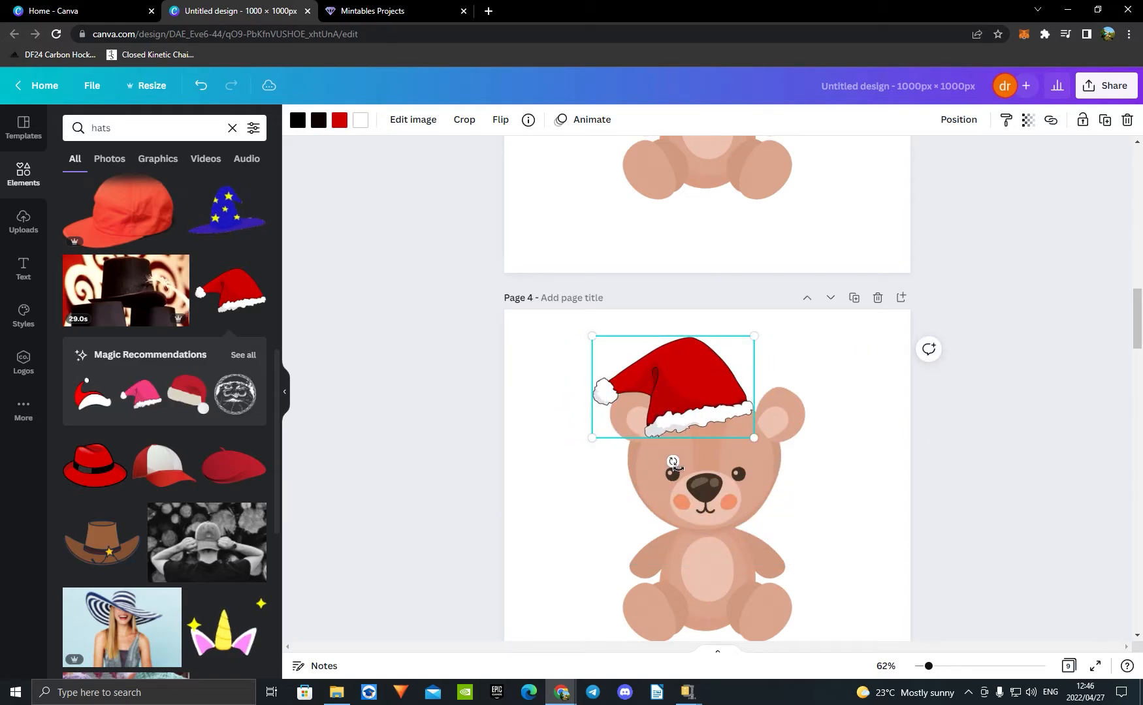
click(883, 526)
click(696, 428)
drag(674, 462, 675, 470)
drag(703, 409, 709, 409)
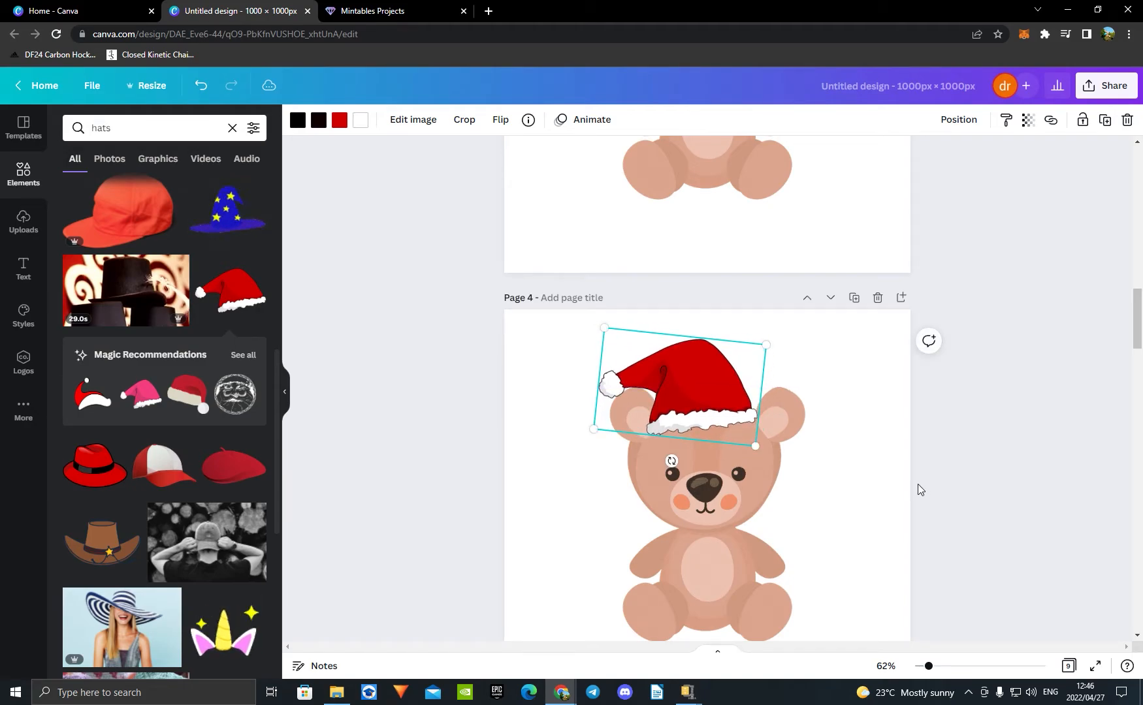
Step: Copy the Santa hat from page 4 to page 9
scroll(920, 490, down, 20)
click(819, 488)
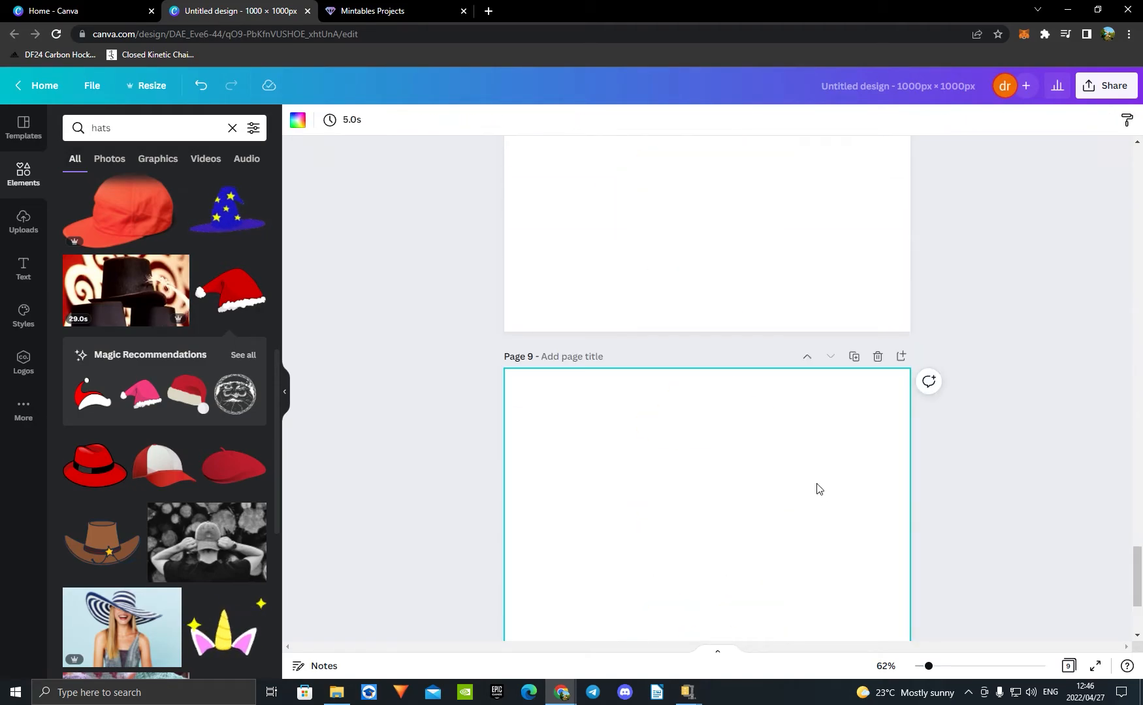
scroll(966, 416, down, 3)
key(ctrl+v)
Step: Add four blank pages after page 9, as pages 10 to 13
click(749, 614)
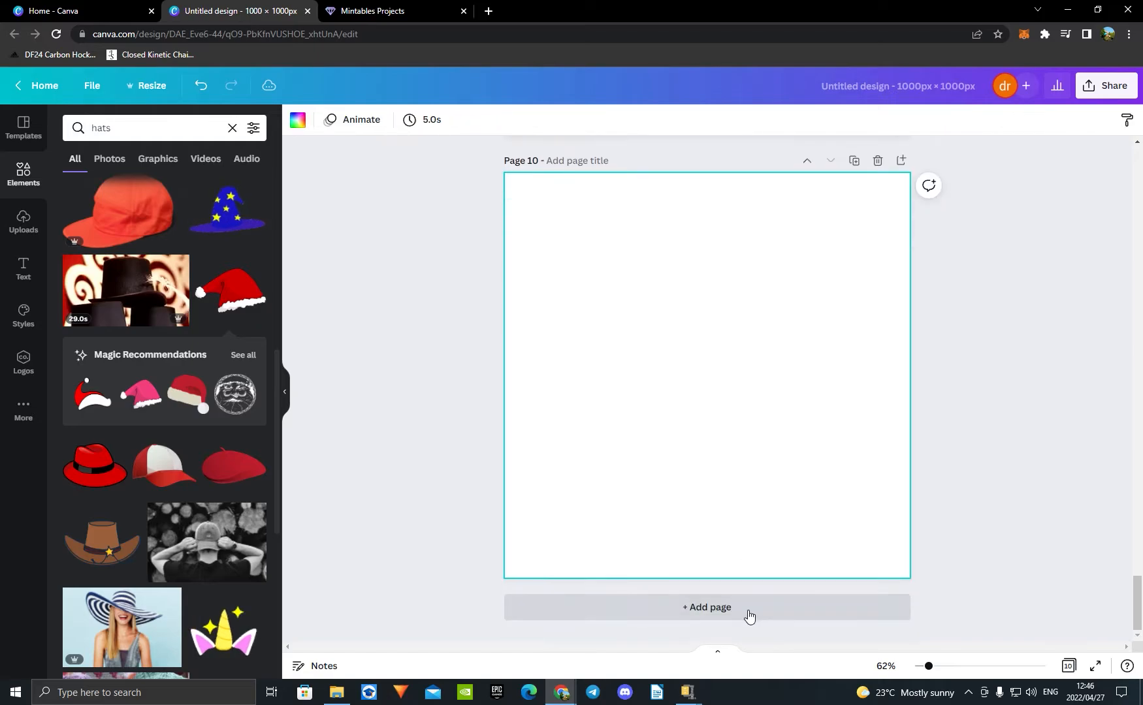
click(749, 614)
click(748, 613)
click(749, 613)
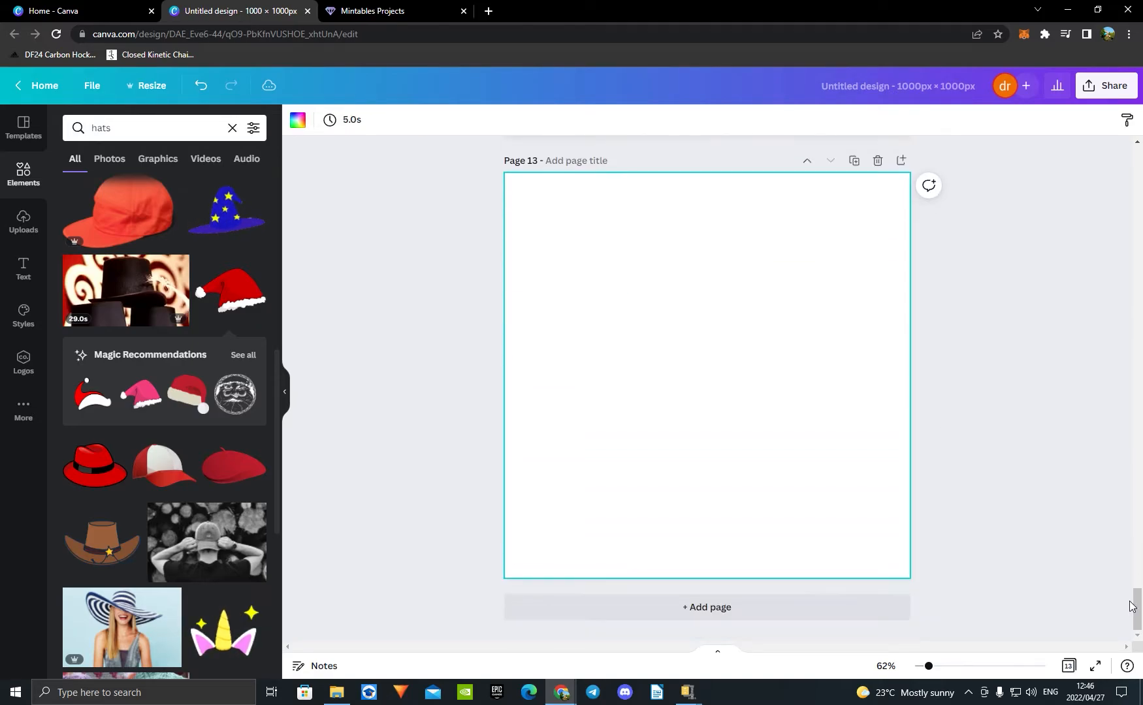
Step: Delete the Santa hat from the bear on page 4
drag(1131, 606, 1121, 247)
click(653, 329)
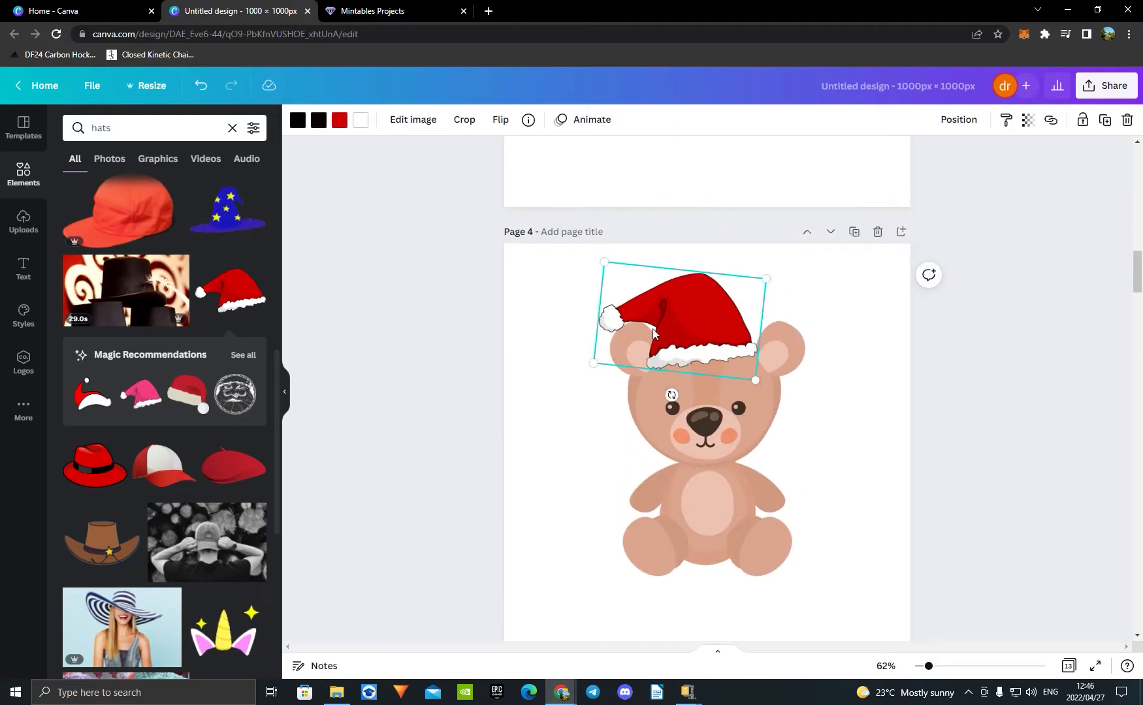
key(Delete)
Step: Copy the teddy bear from page 4 to page 10
click(681, 420)
scroll(681, 420, down, 13)
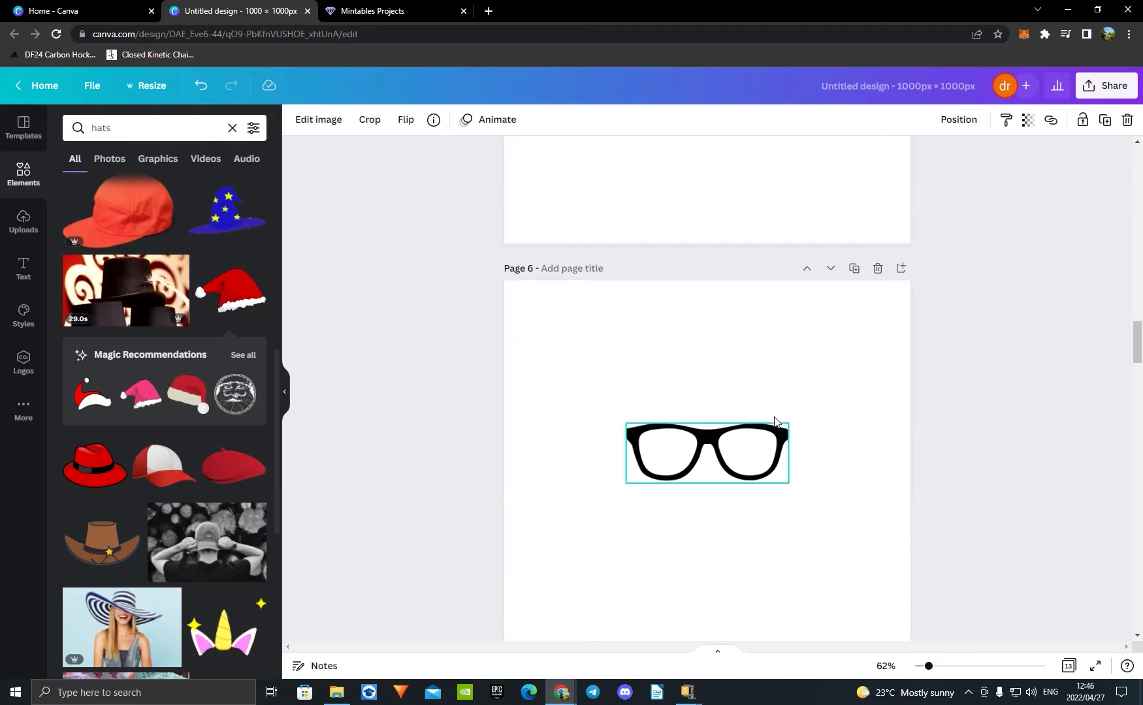
scroll(775, 421, down, 20)
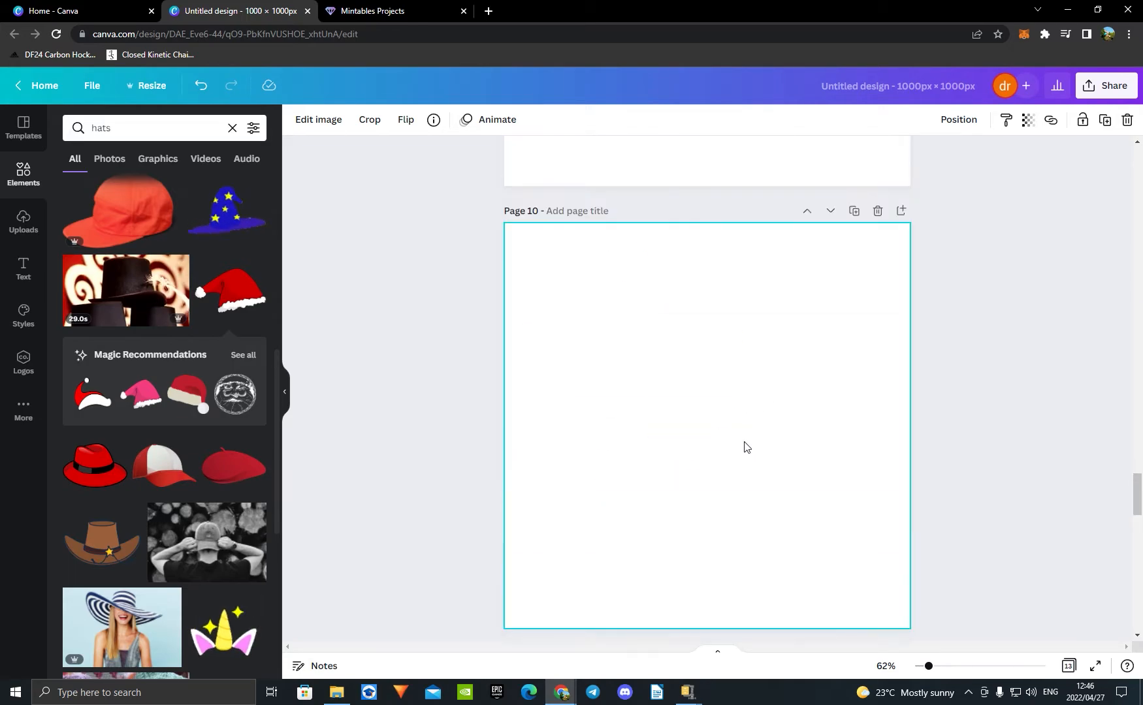
key(ctrl+v)
scroll(846, 377, down, 4)
scroll(893, 421, up, 2)
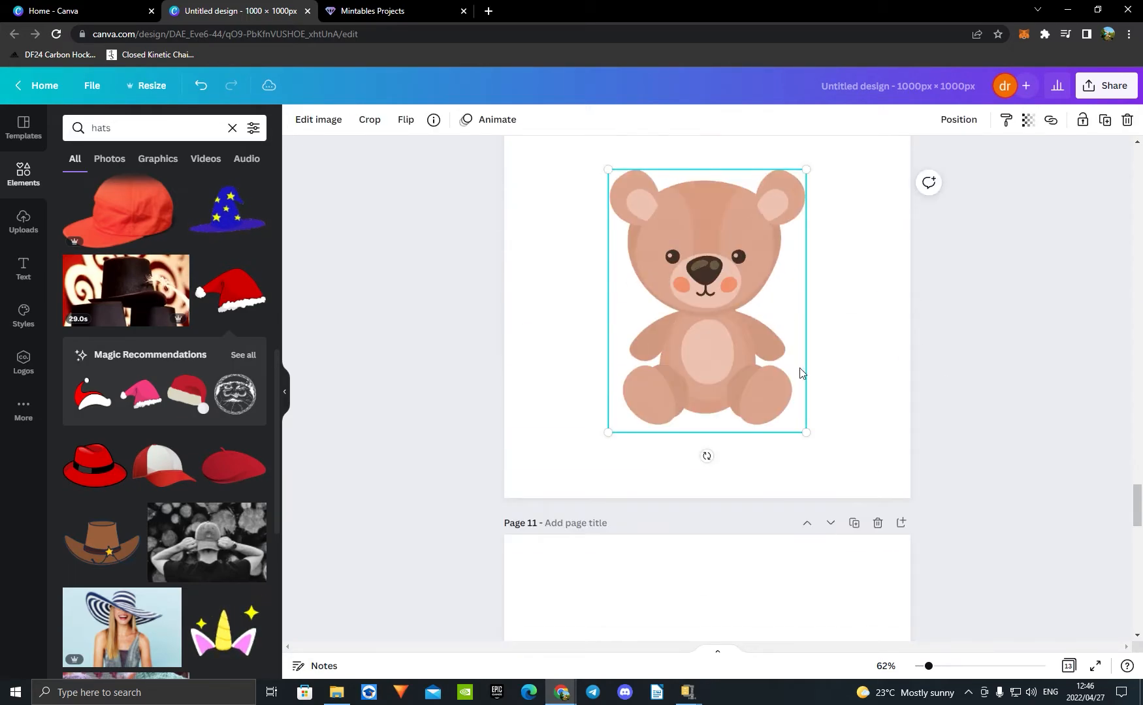
Step: Search the graphics for "gun" and add the brown double-barrelled shotgun to page 10
click(237, 130)
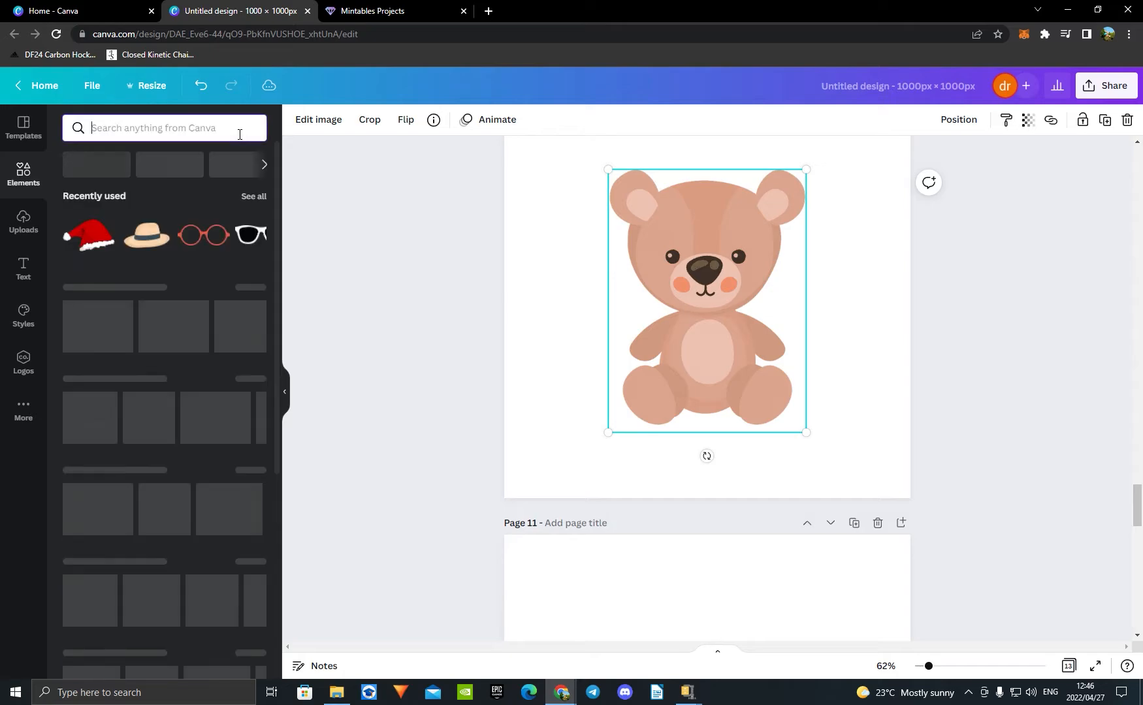
text(gun)
key(Return)
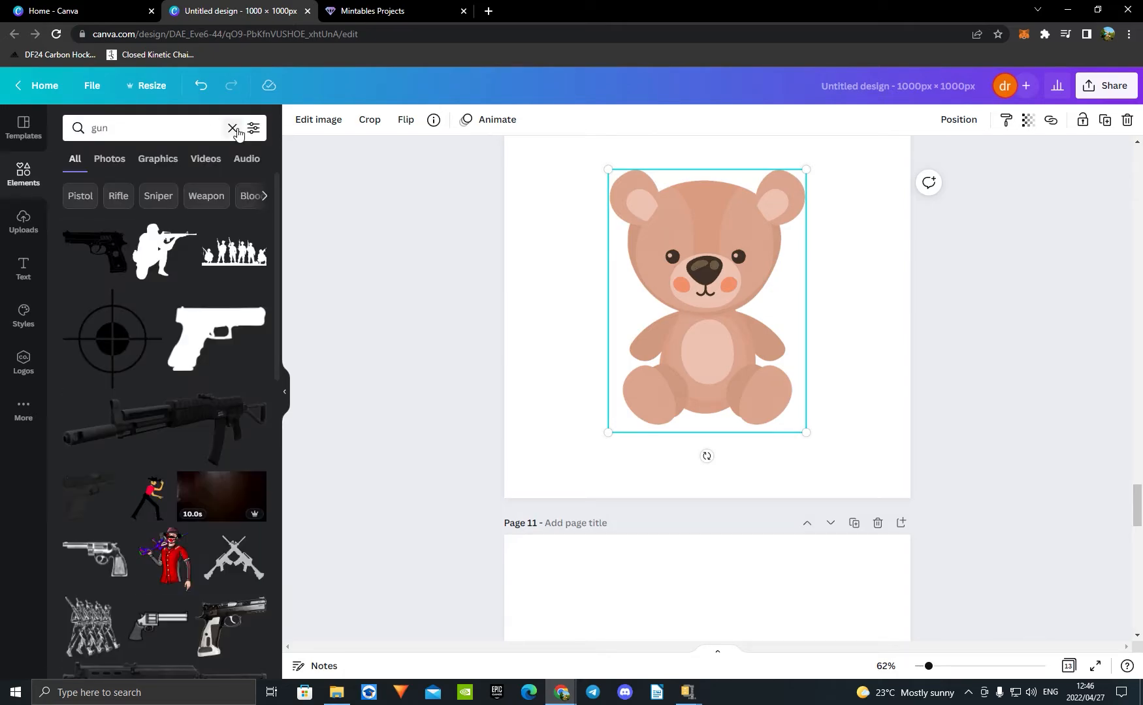
click(160, 159)
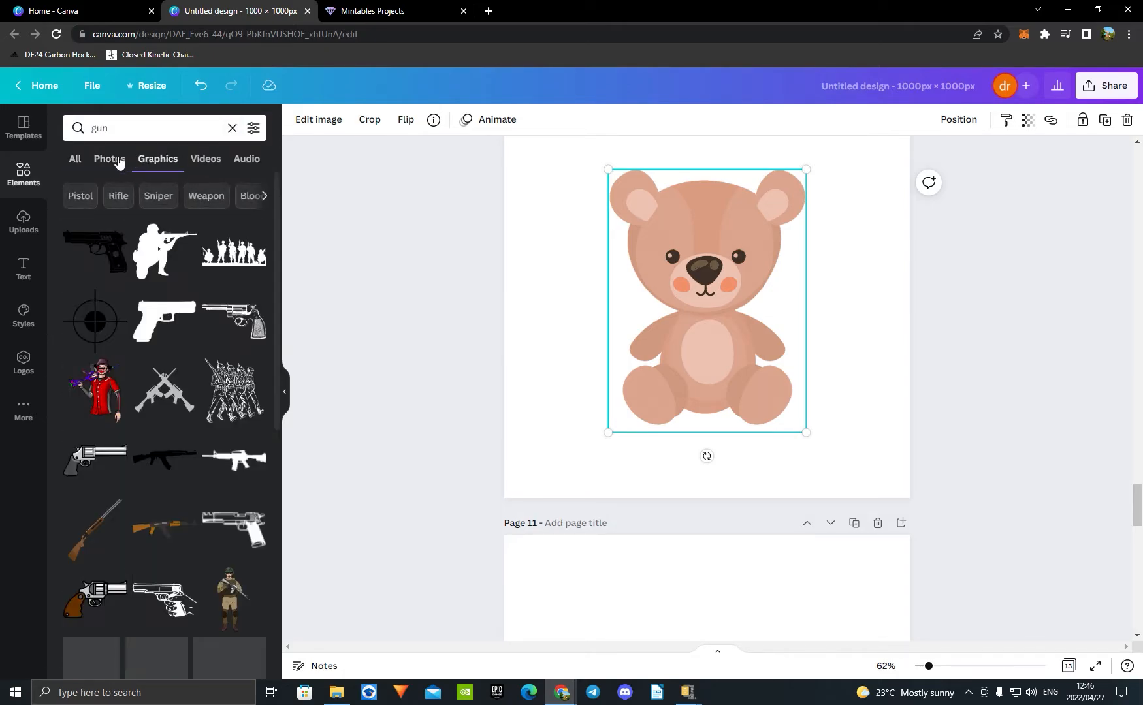
click(127, 525)
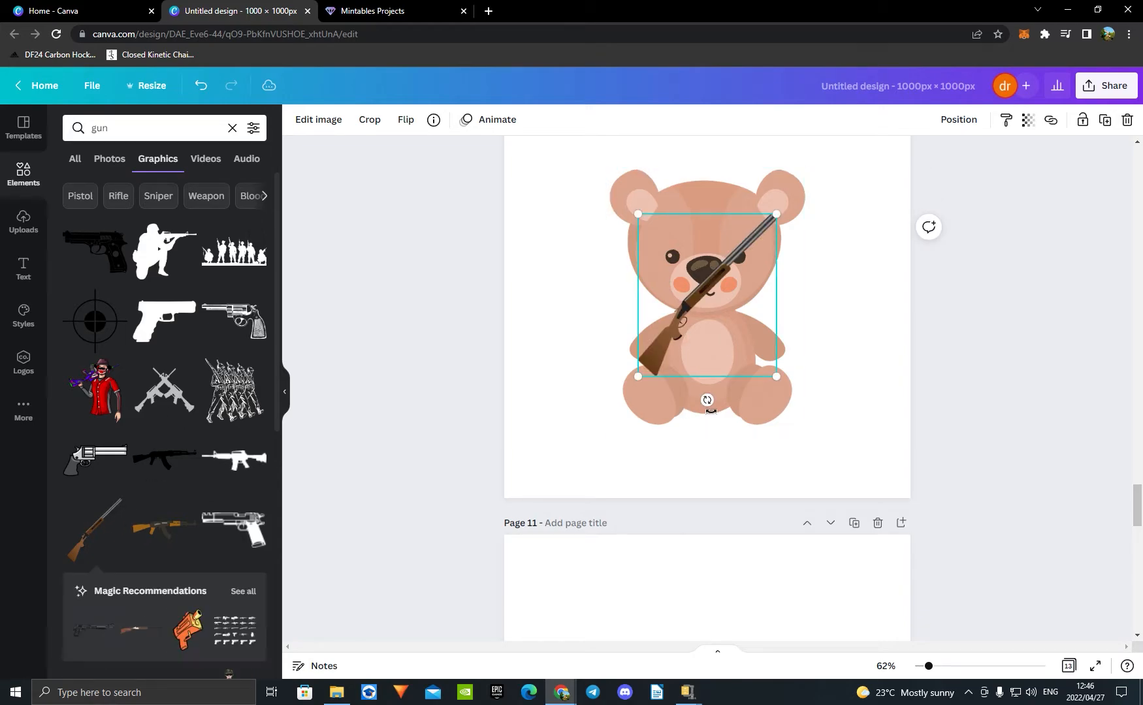
Step: Rotate the shotgun so its barrel points slightly down to the right, and lay it across the bear's paws
drag(707, 401, 604, 314)
drag(701, 264, 706, 327)
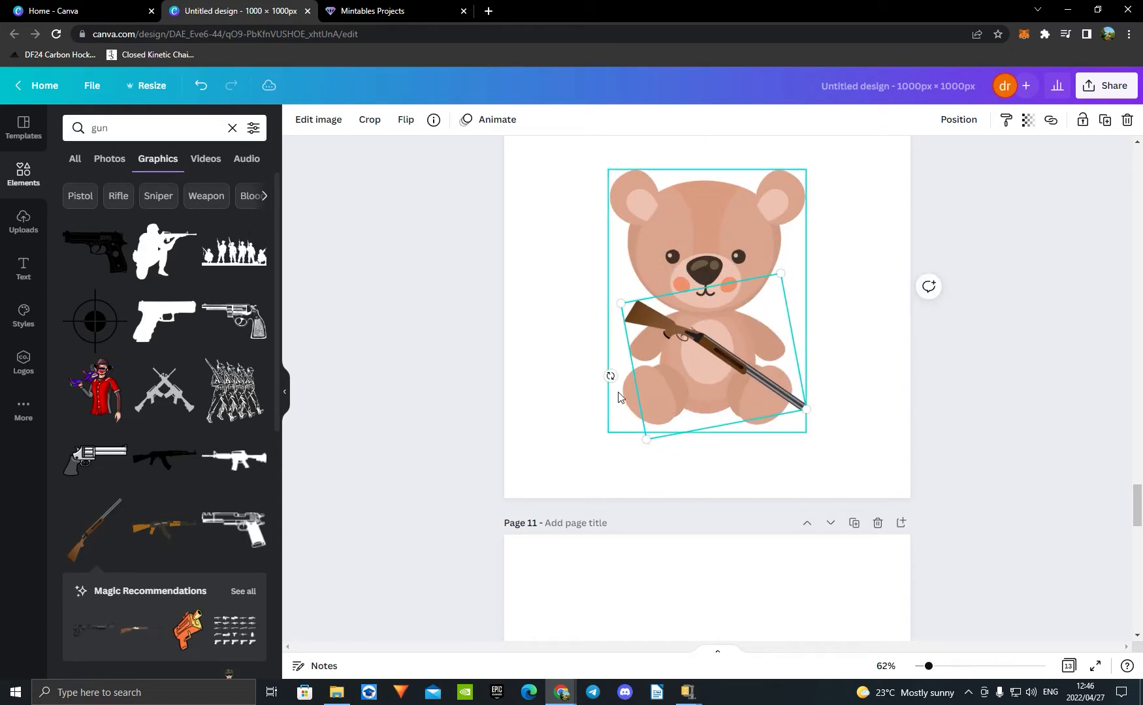
drag(612, 378, 651, 416)
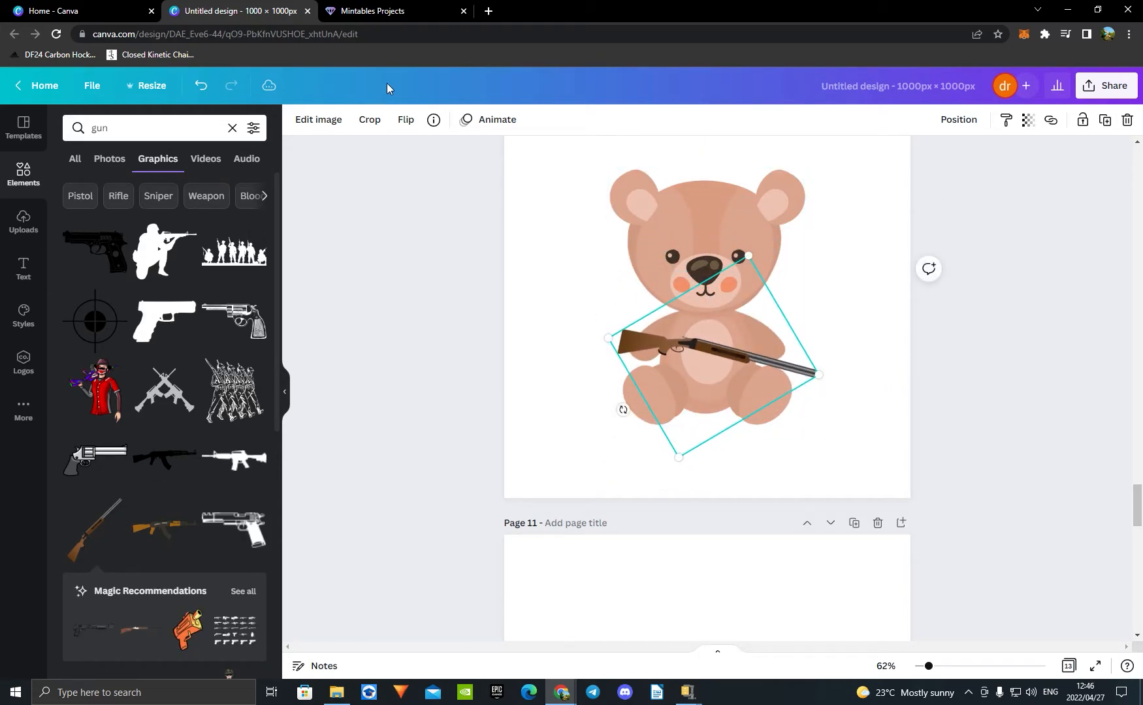
click(406, 122)
drag(718, 338, 722, 355)
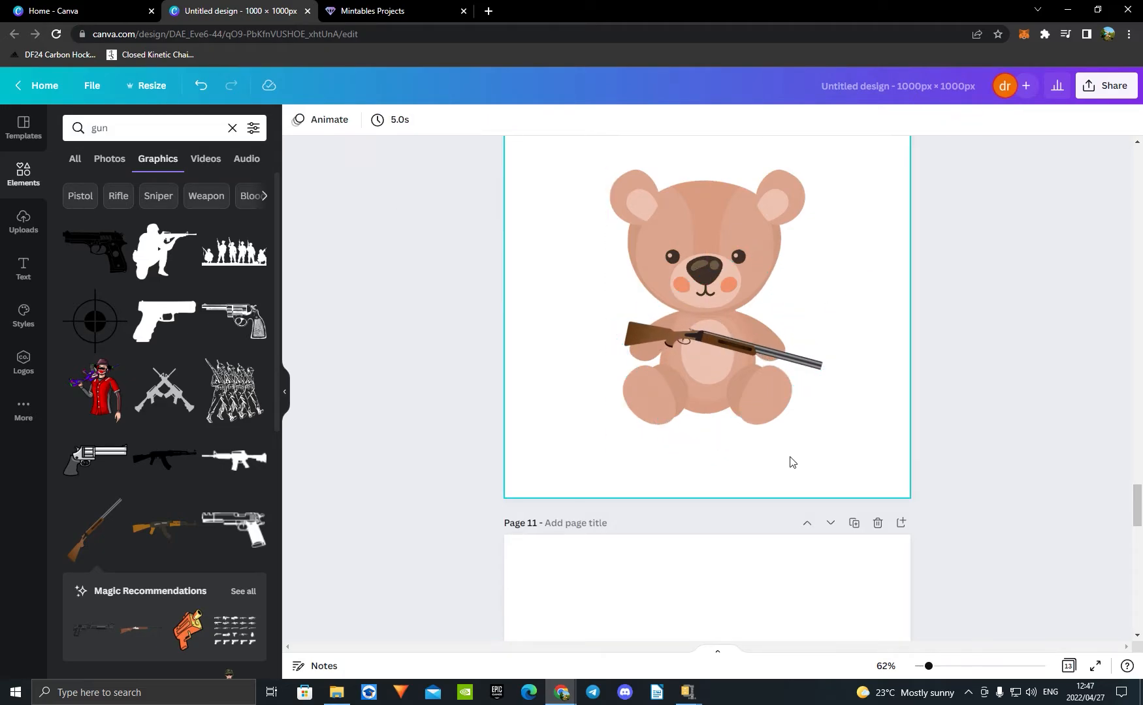
Step: Copy the shotgun from page 10 to the same position on page 11
key(ctrl+c)
scroll(1007, 376, down, 9)
scroll(914, 392, up, 4)
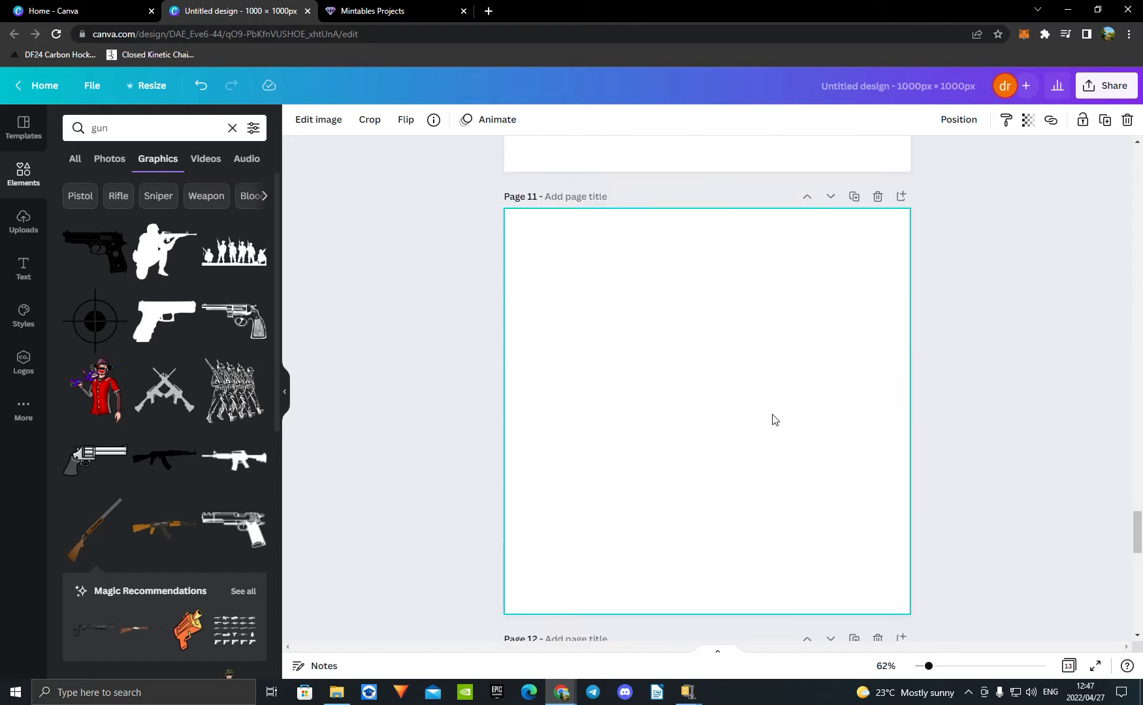
click(773, 417)
key(ctrl+v)
Step: Delete the shotgun from the teddy bear on page 10
scroll(738, 411, up, 3)
click(764, 226)
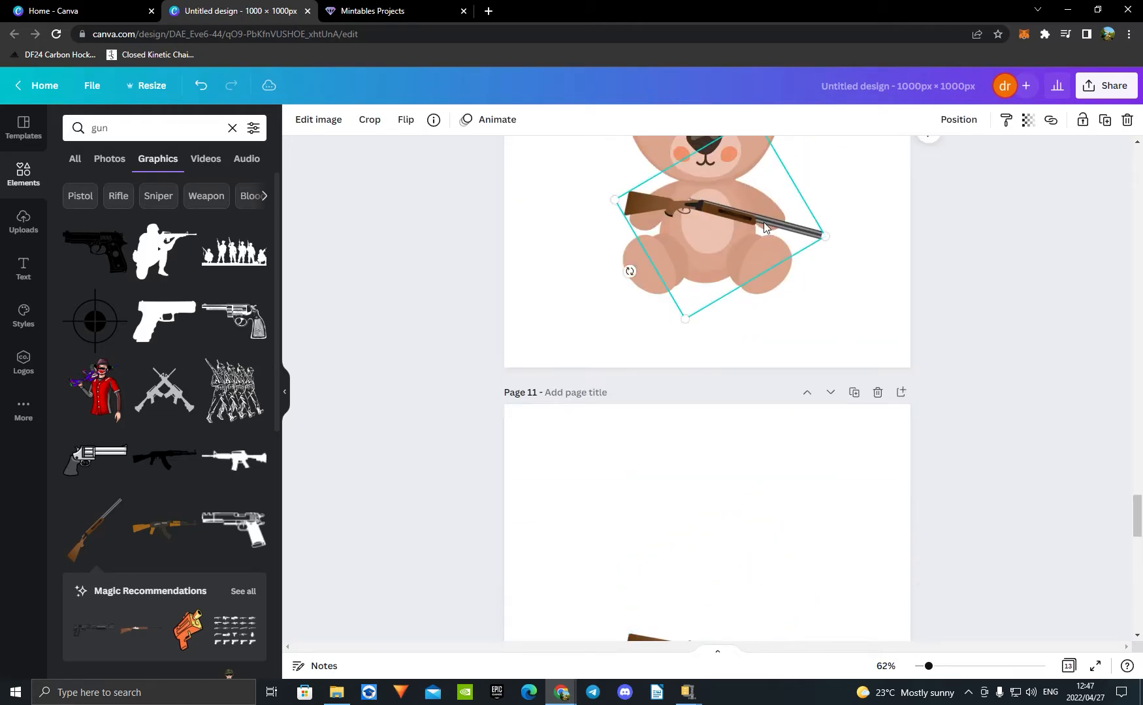
key(Delete)
scroll(998, 381, up, 3)
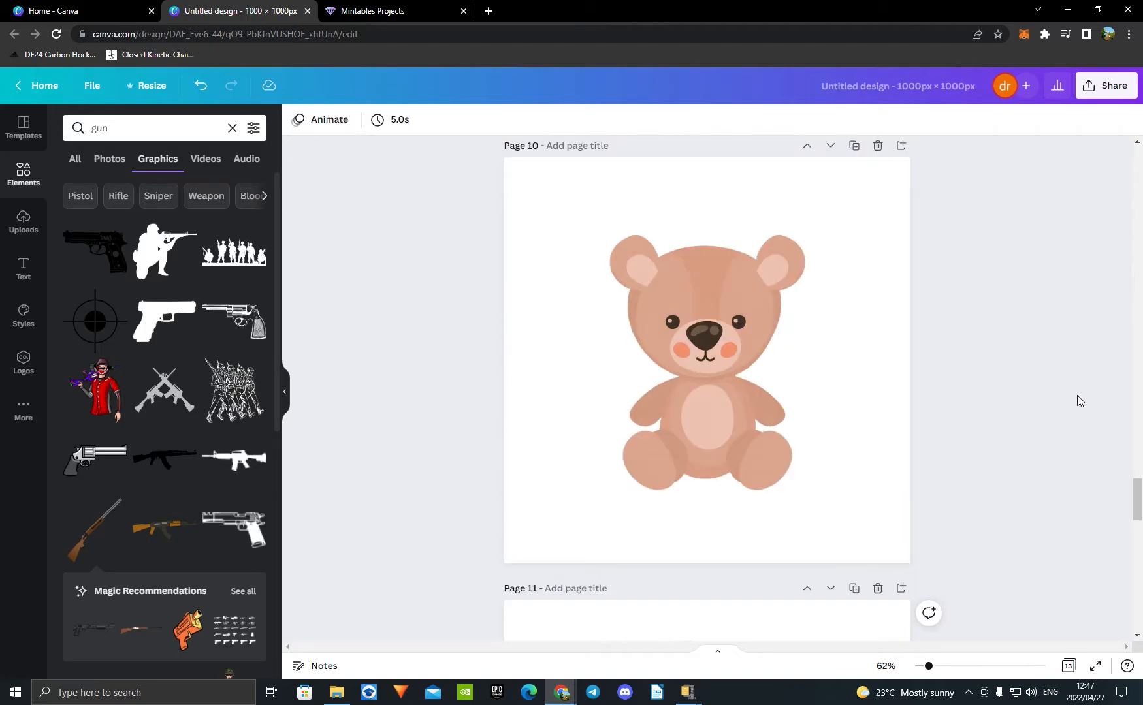
scroll(914, 444, up, 1)
scroll(1095, 431, down, 5)
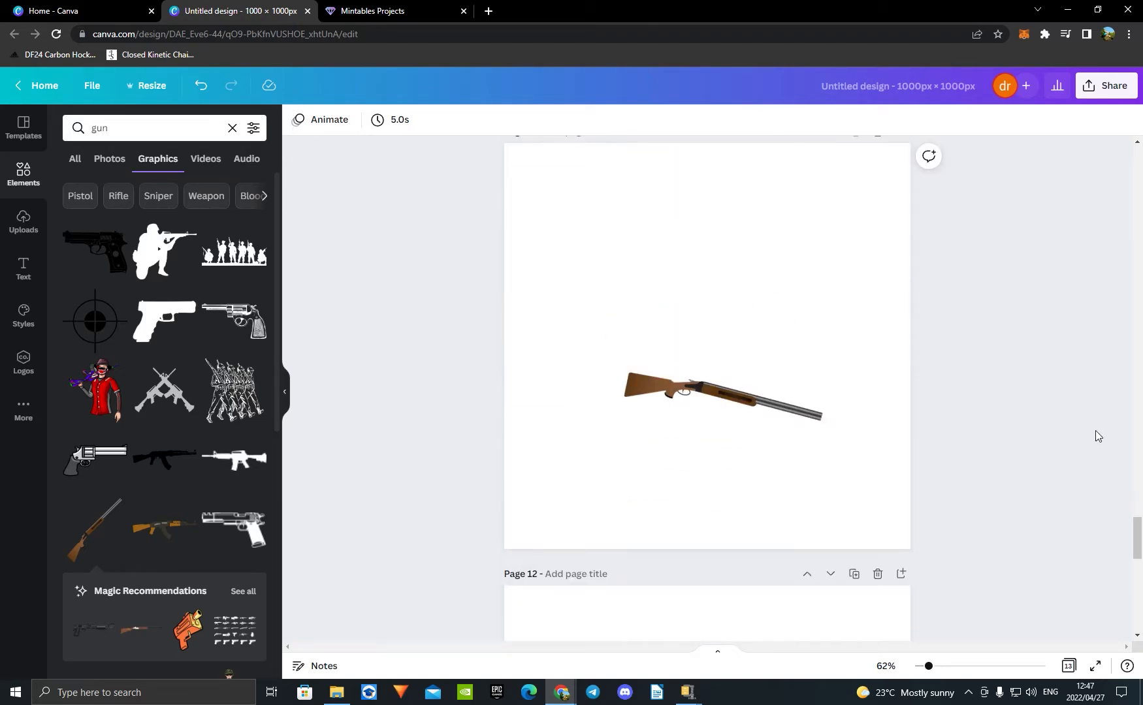
scroll(1096, 431, up, 5)
scroll(1096, 428, down, 4)
scroll(1099, 430, up, 3)
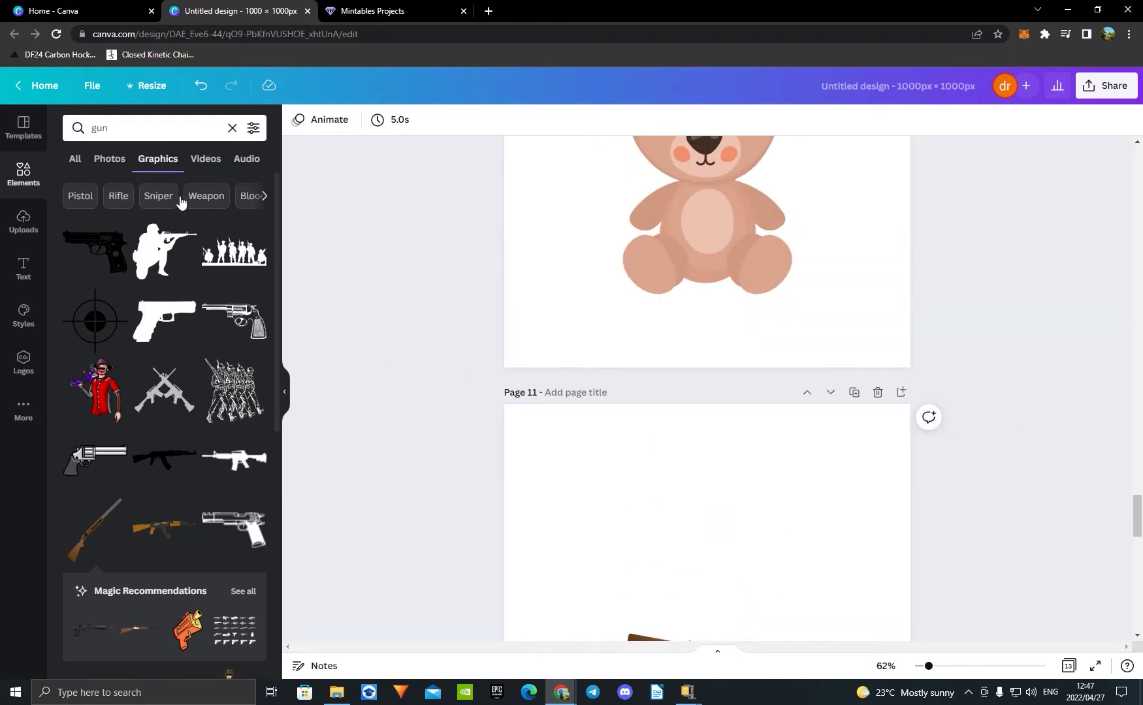
scroll(180, 203, down, 5)
click(164, 198)
scroll(893, 467, up, 3)
scroll(941, 474, down, 6)
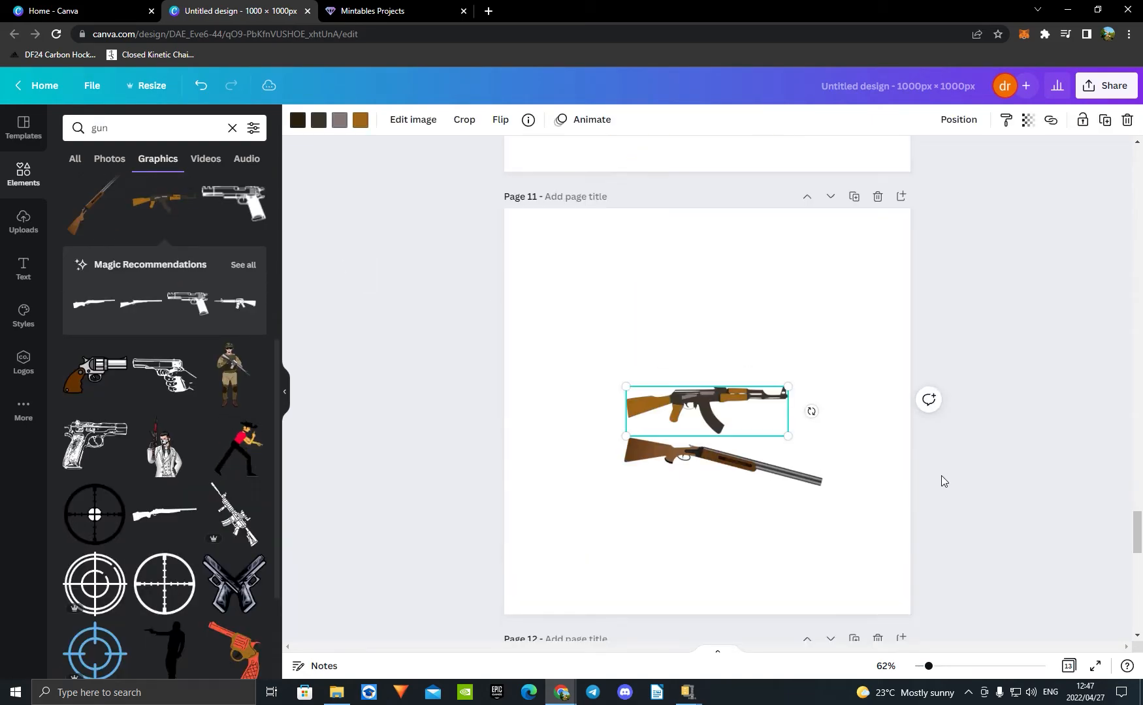
key(Delete)
Step: Add the brown AK-style rifle to page 10, enlarge it, tilt its barrel slightly upward and lay it across the bear's paws
scroll(963, 457, up, 5)
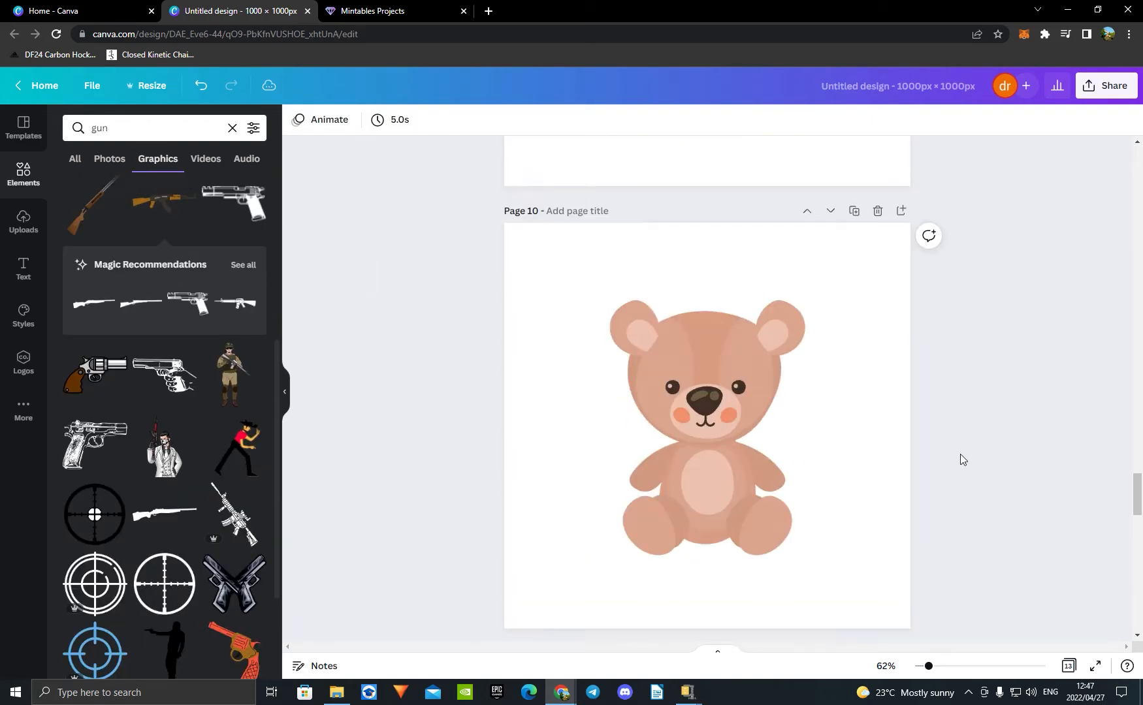
click(164, 199)
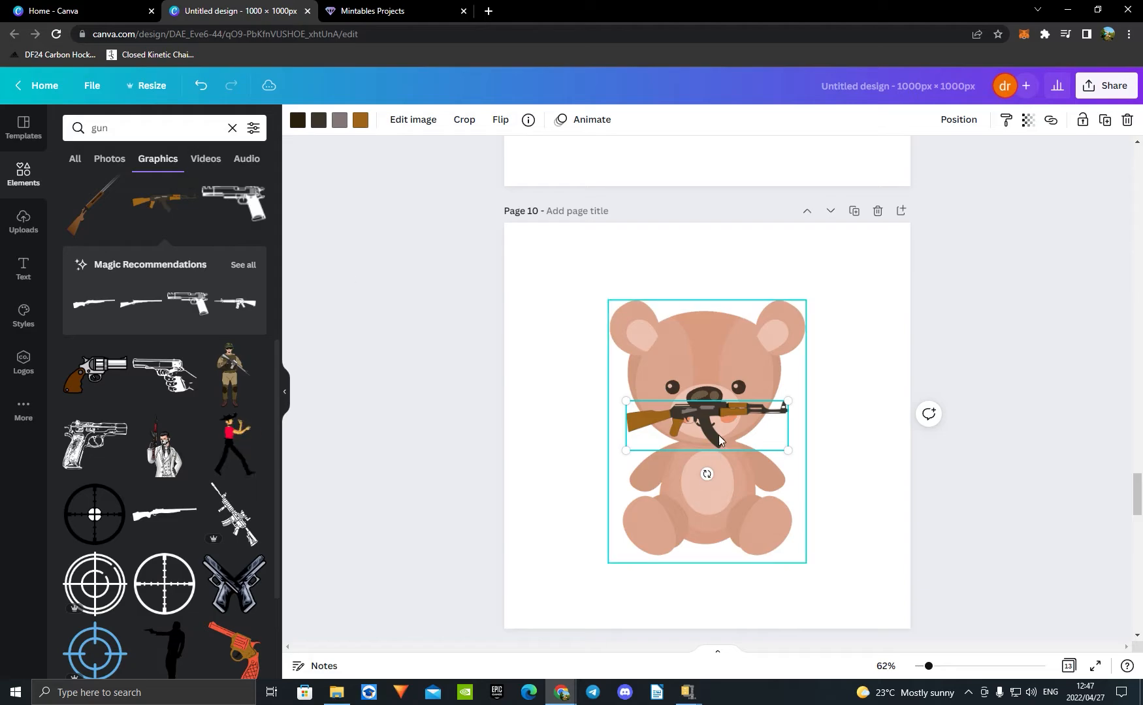
drag(627, 451, 597, 460)
drag(696, 430, 713, 458)
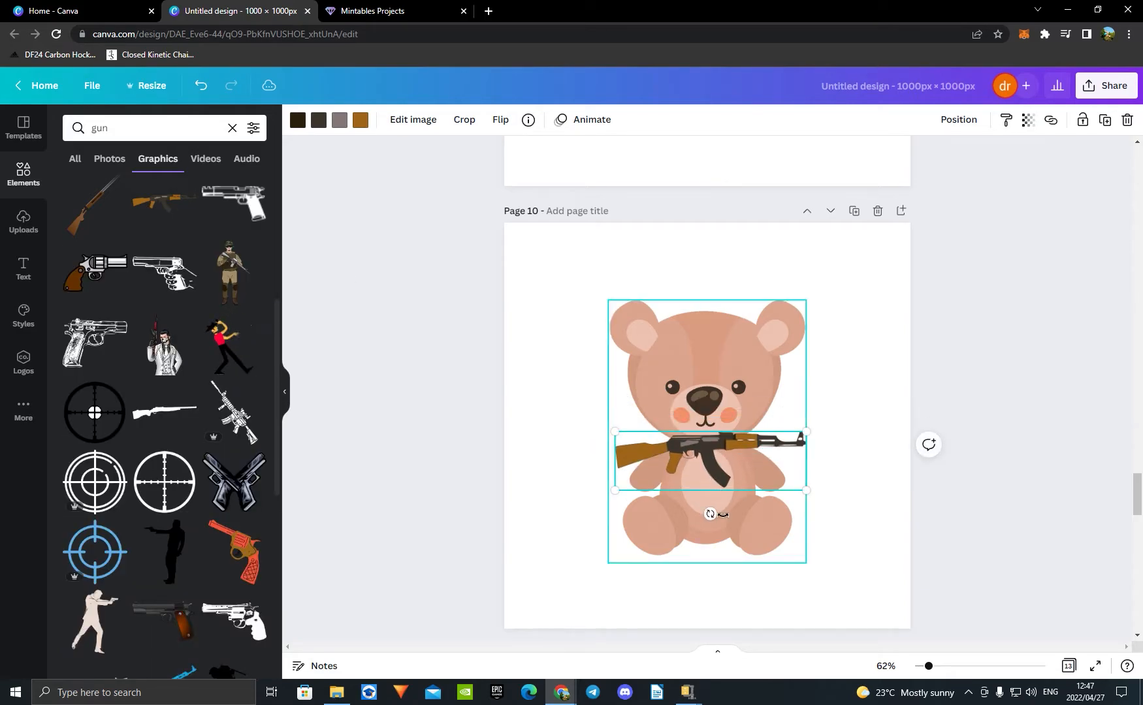
drag(711, 511, 720, 511)
drag(724, 455, 743, 471)
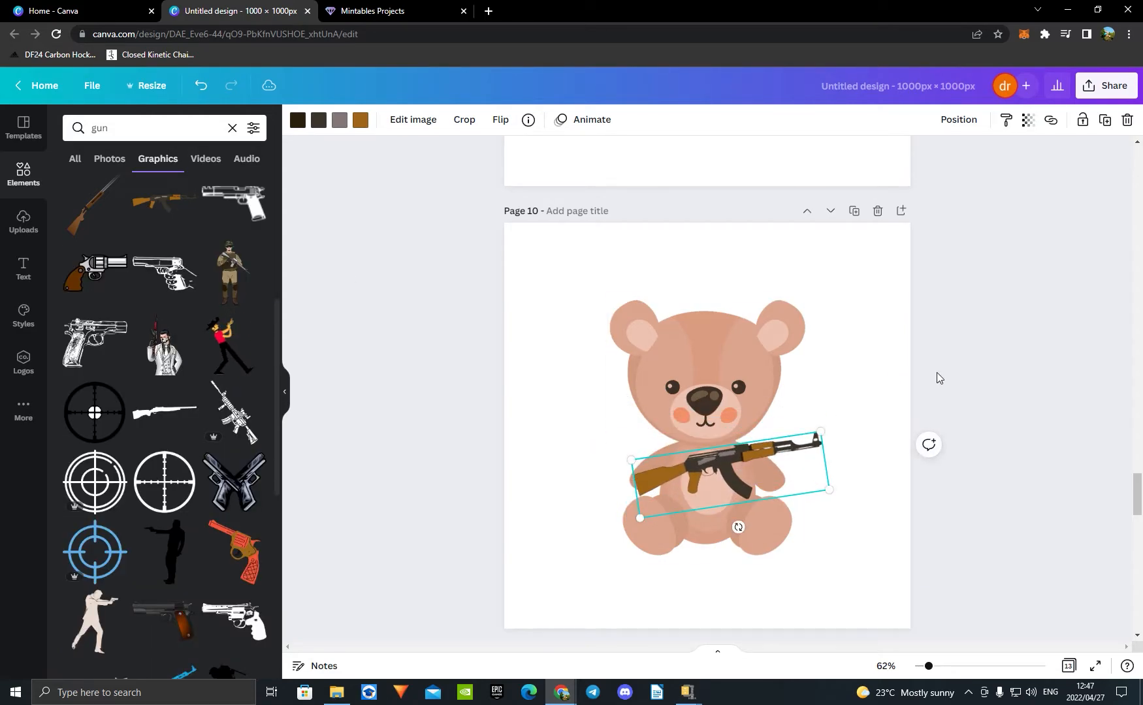
Step: Copy the rifle from page 10 to the same position on page 12
click(939, 379)
click(791, 477)
key(ctrl+c)
scroll(1100, 416, down, 15)
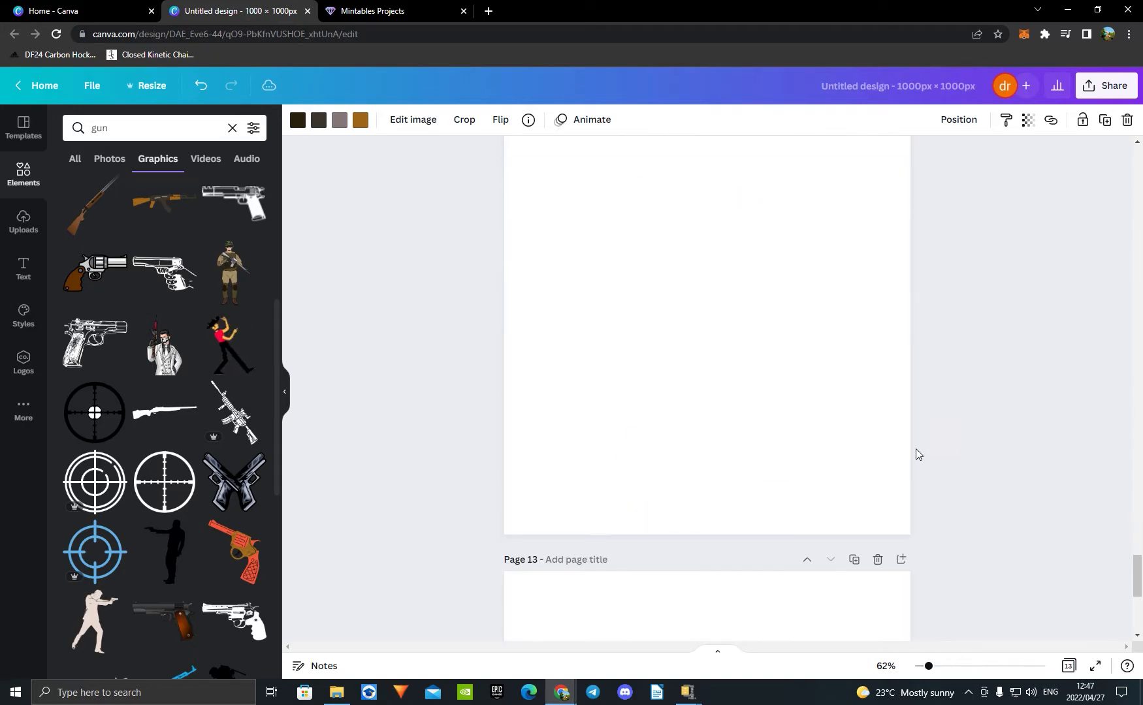
click(737, 386)
key(ctrl+v)
Step: Select page 13 and search the elements for "cigarette"
scroll(1138, 470, down, 5)
click(712, 493)
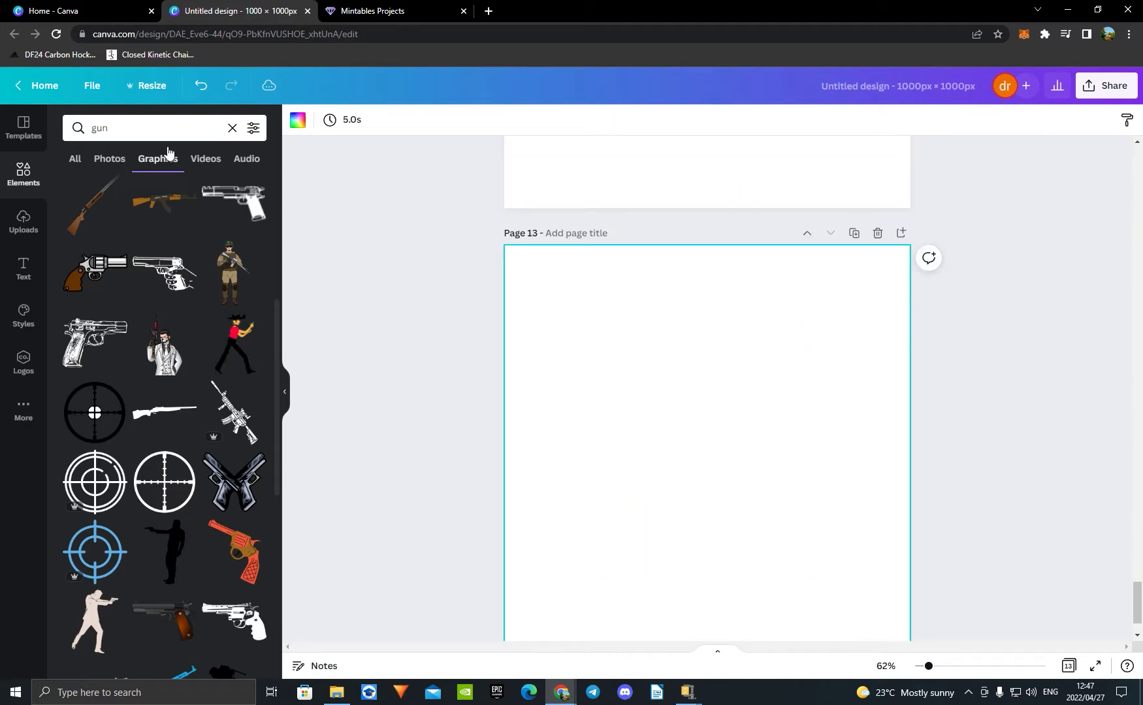
click(238, 134)
text(cigare)
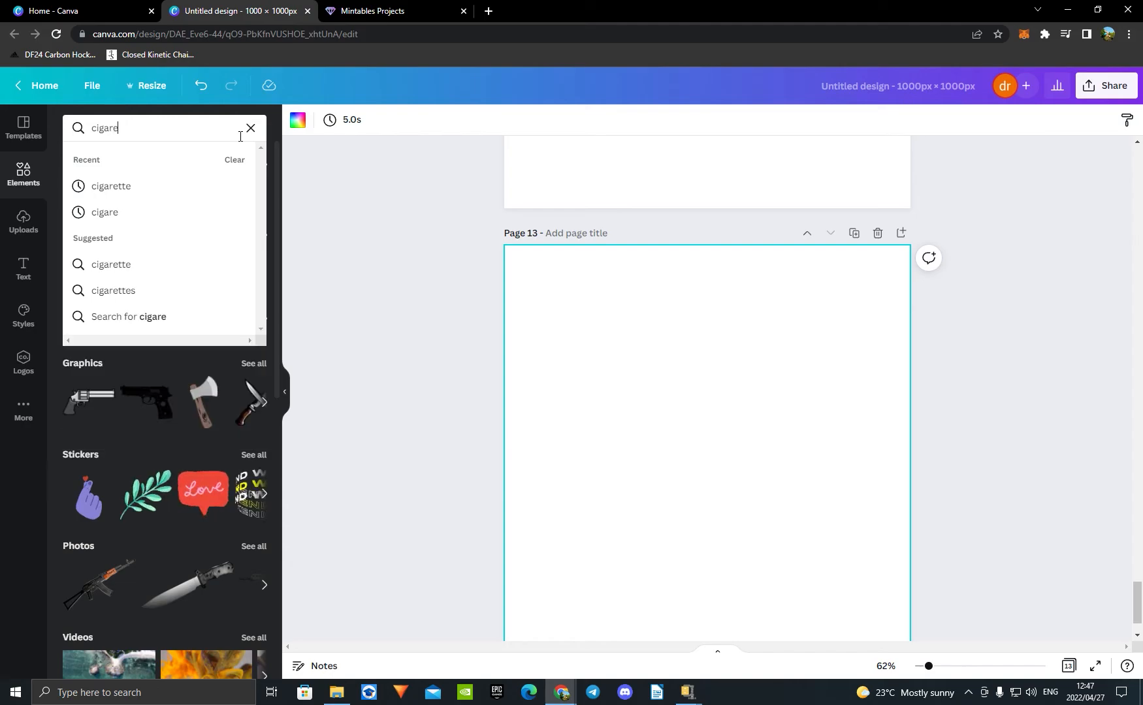
click(141, 187)
Step: Delete the rifle from the teddy bear on page 10
scroll(712, 325, up, 15)
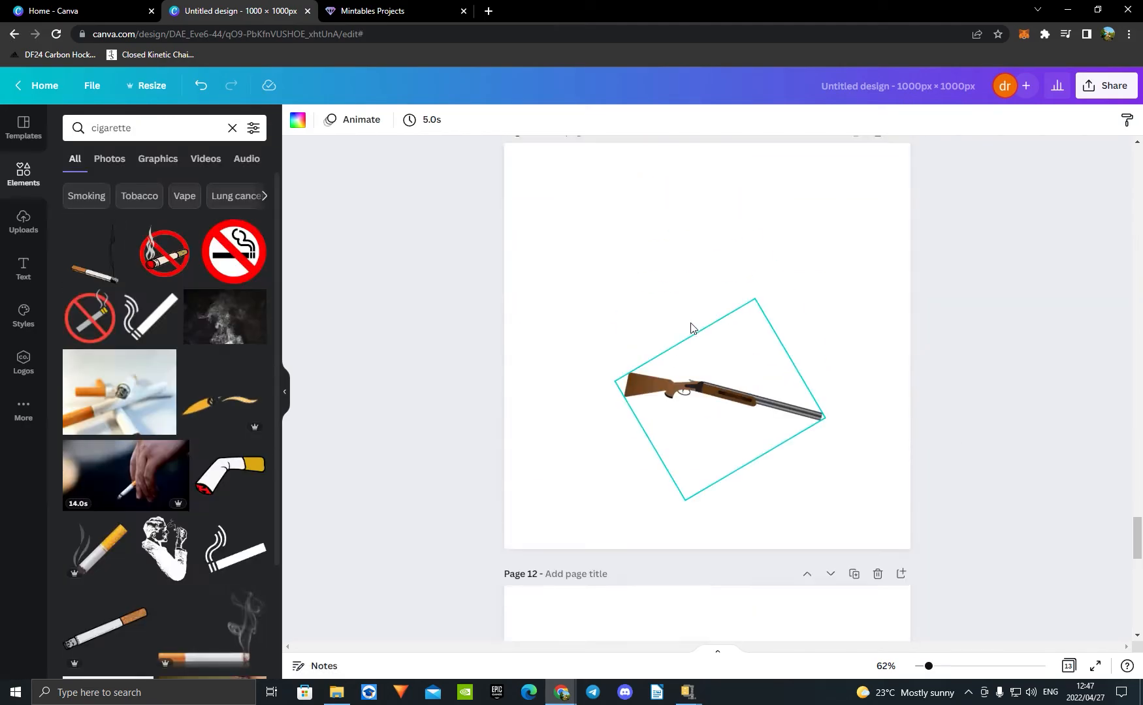
scroll(690, 328, up, 3)
click(729, 448)
key(Delete)
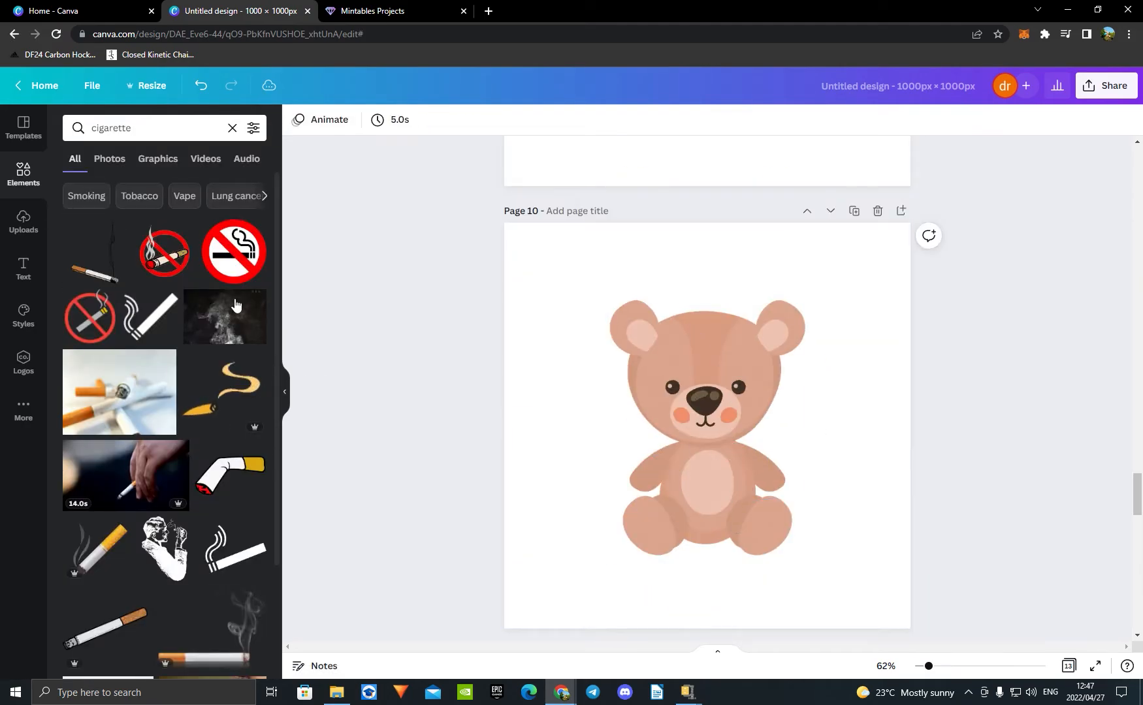
Step: Add the cigarette with a rising smoke trail to page 10 and reduce its size
click(92, 255)
drag(768, 507, 736, 475)
drag(671, 375, 733, 384)
mouse_move(758, 464)
mouse_down()
mouse_move(750, 448)
mouse_move(755, 457)
mouse_up()
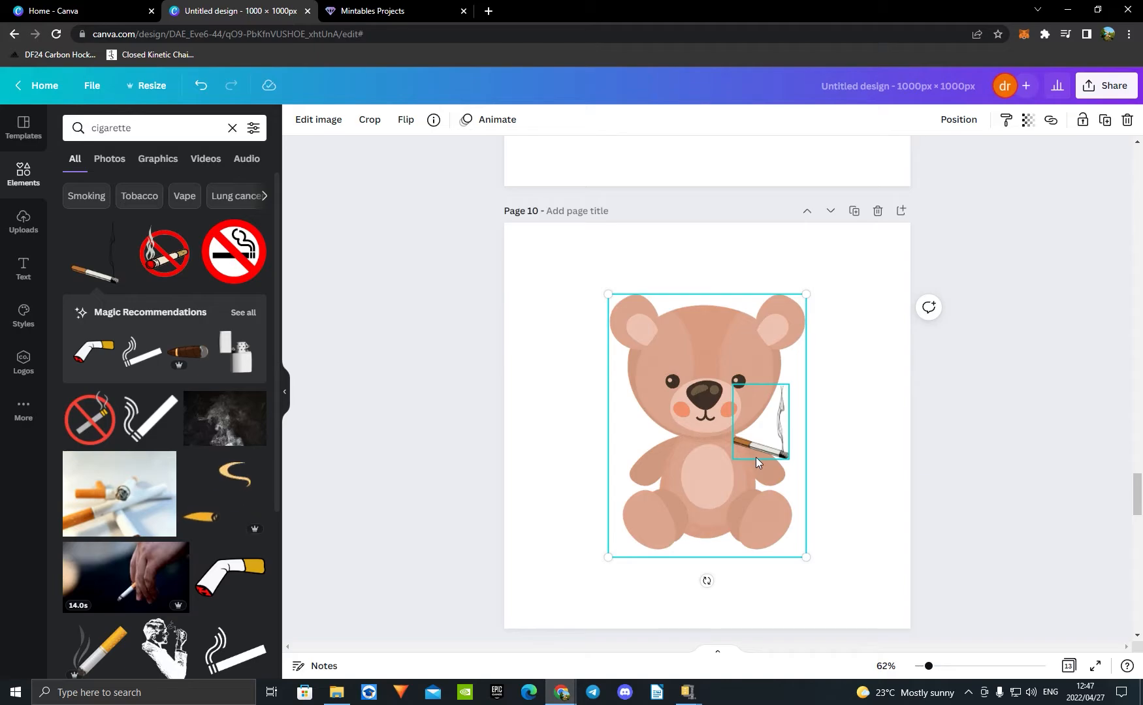
click(204, 93)
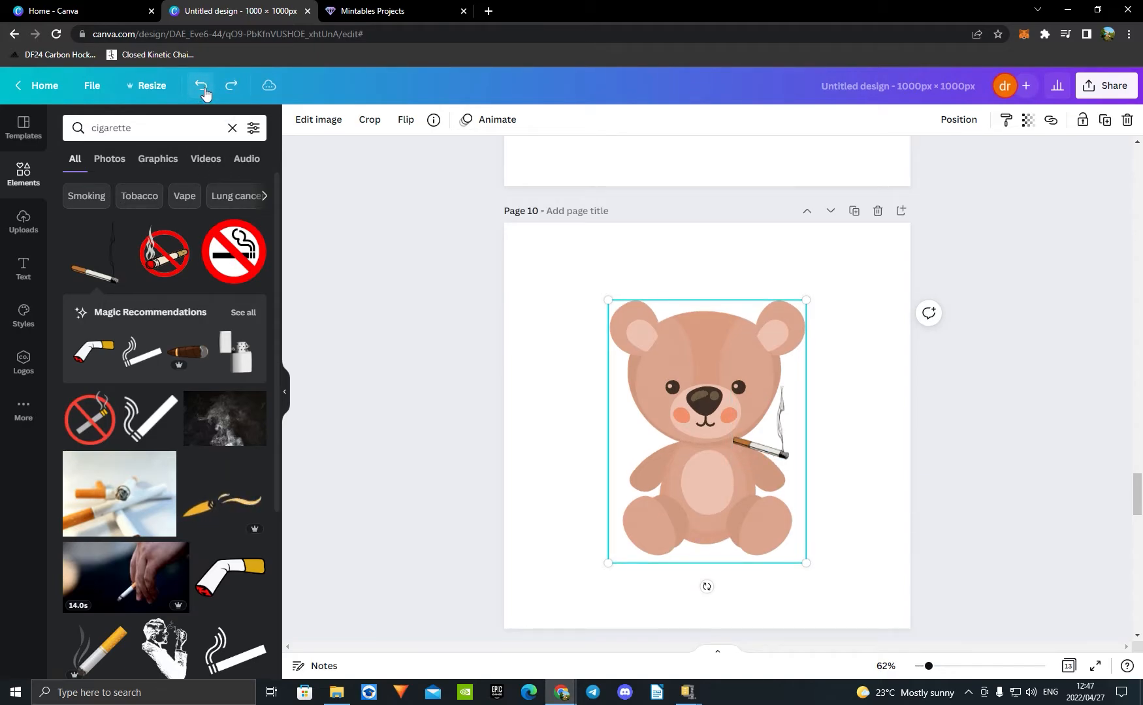
click(205, 94)
Step: Shrink the smoking cigarette further and place its filter end at the bear's mouth
click(721, 446)
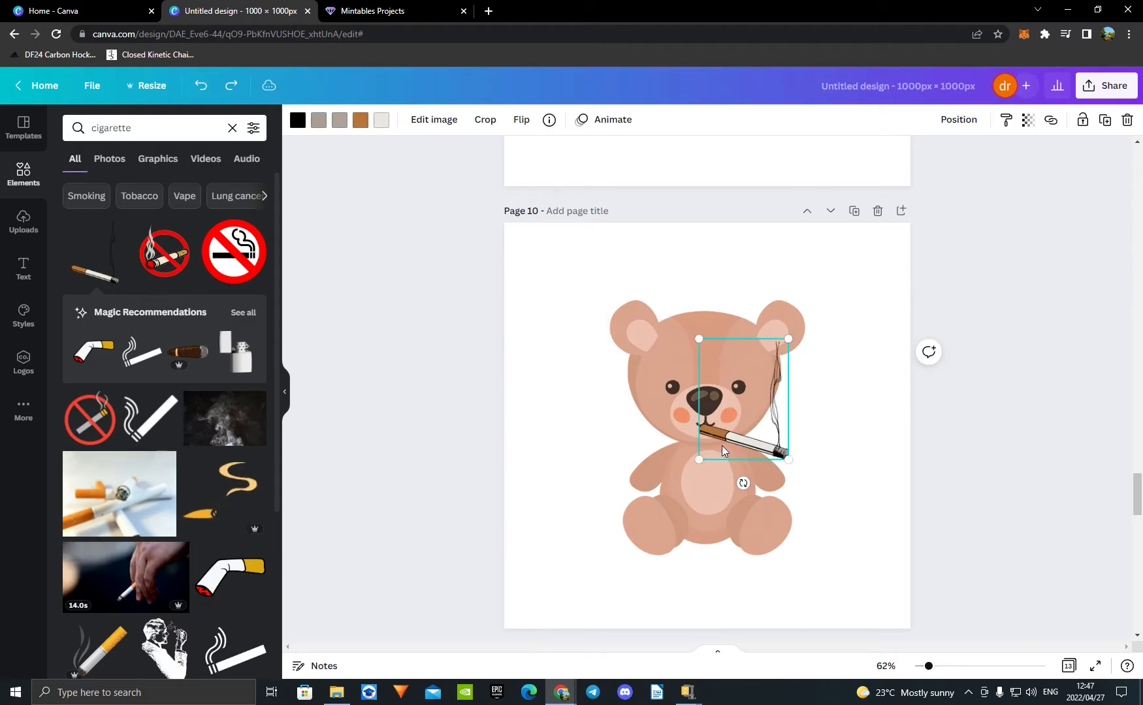
drag(699, 339, 731, 381)
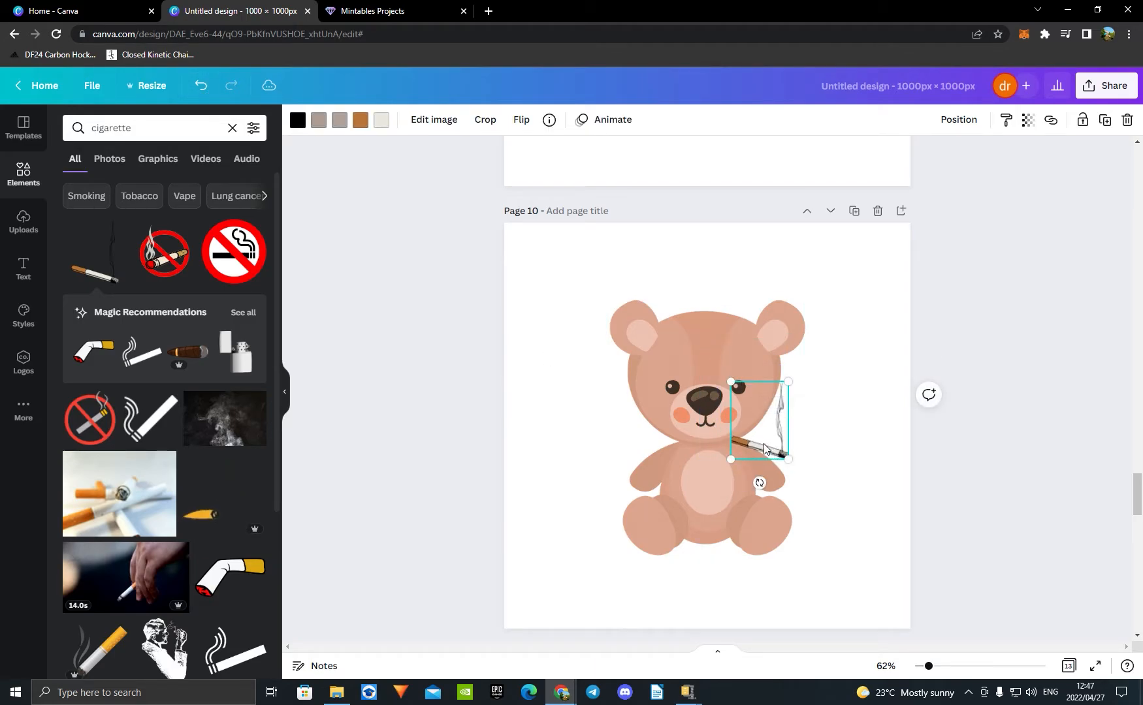
drag(745, 438, 742, 439)
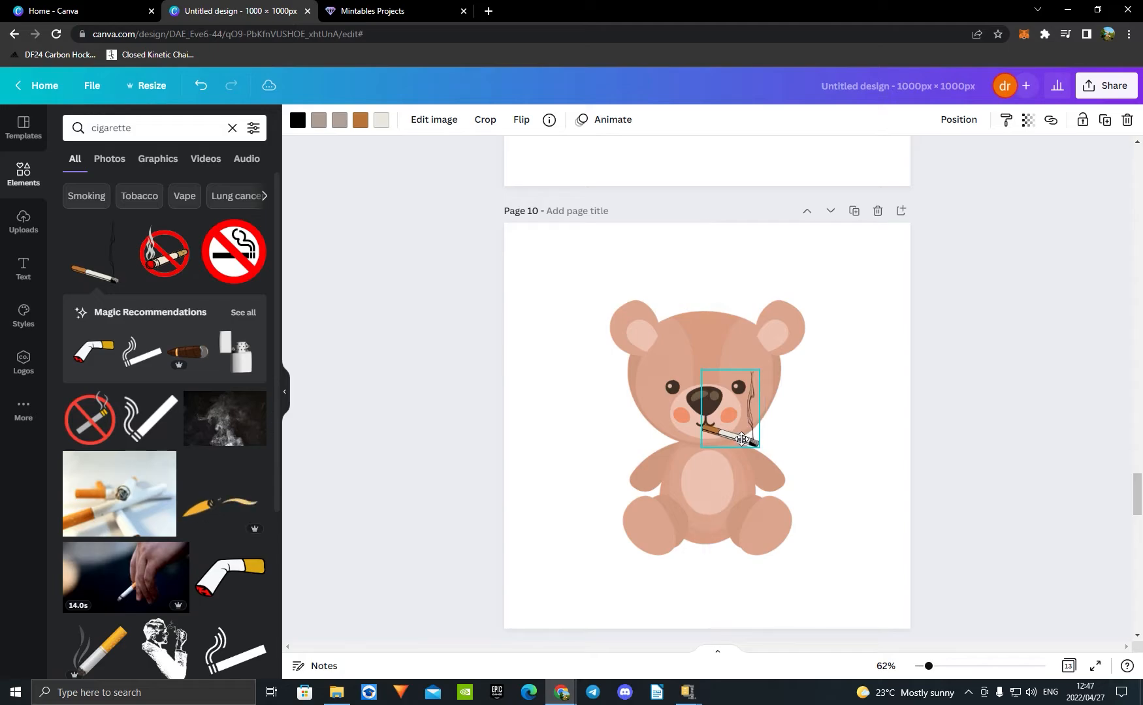
Step: Copy the smoking cigarette from page 10 to the same position on page 13
click(867, 439)
click(725, 438)
scroll(915, 434, down, 15)
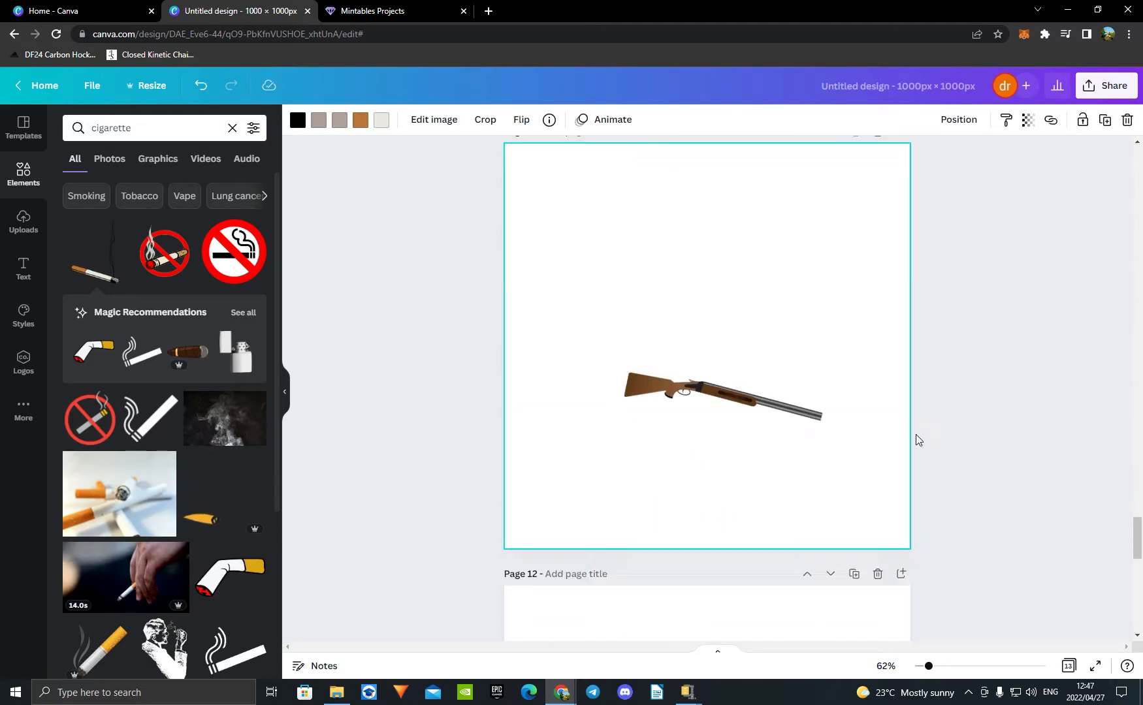
click(783, 452)
key(ctrl+v)
scroll(1046, 451, down, 2)
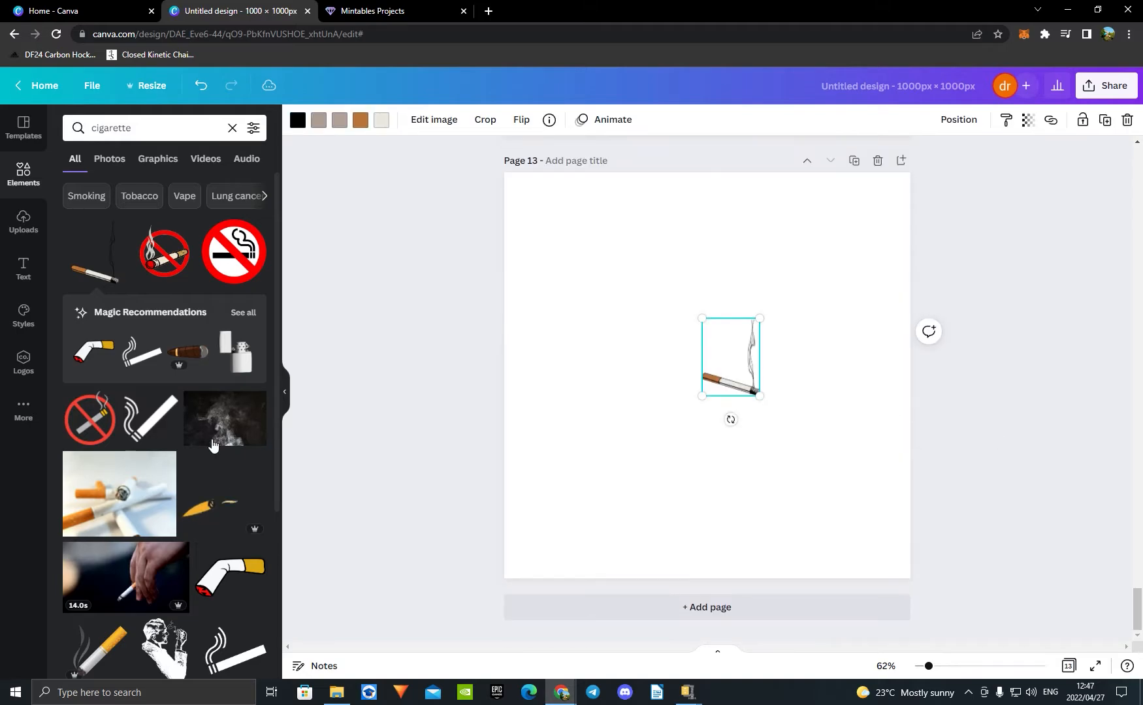
Step: Delete the smoking cigarette from the teddy bear on page 10
scroll(151, 314, down, 2)
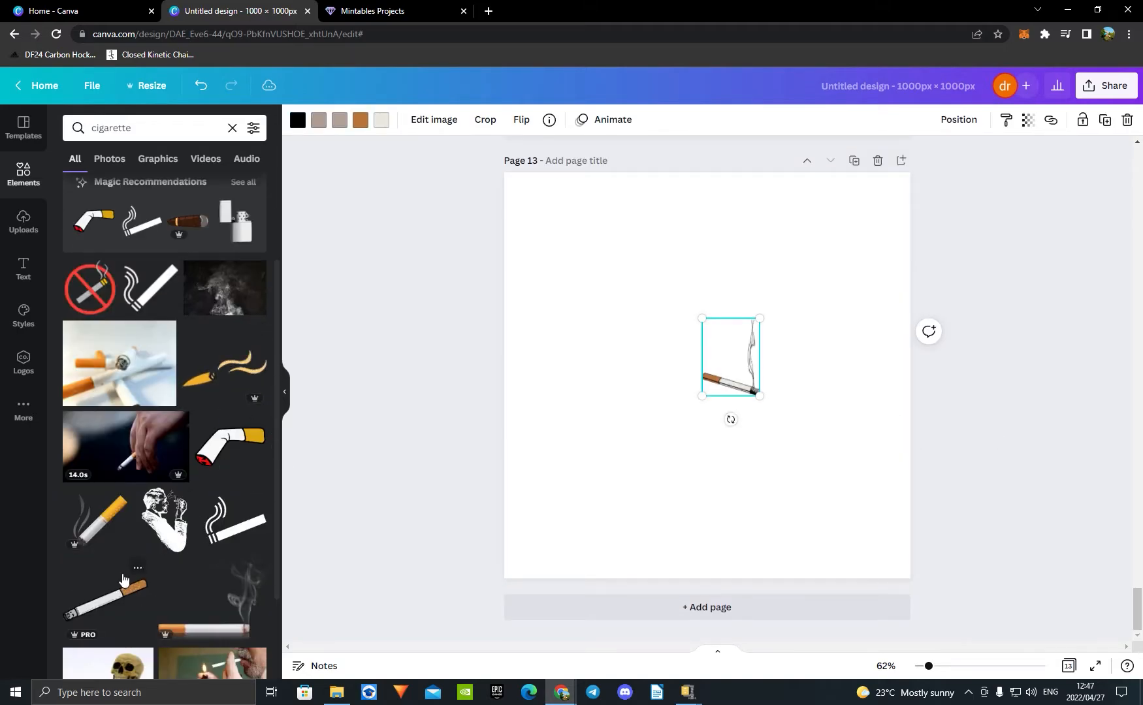
scroll(1026, 455, up, 15)
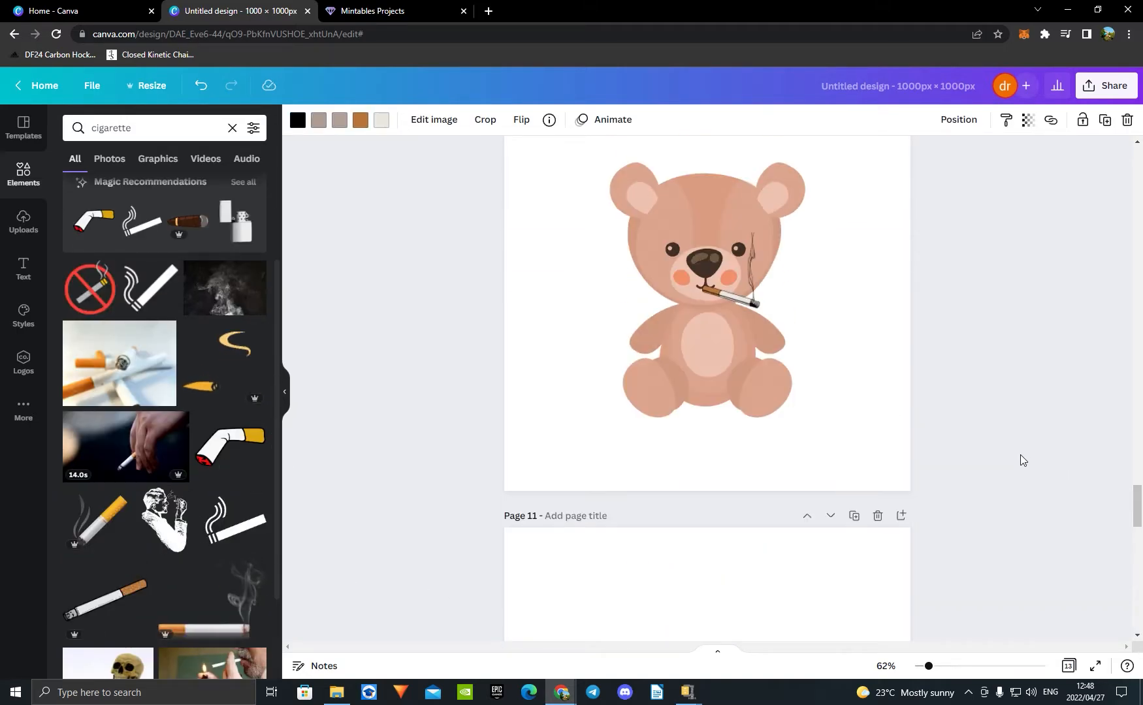
click(823, 503)
click(723, 494)
key(Delete)
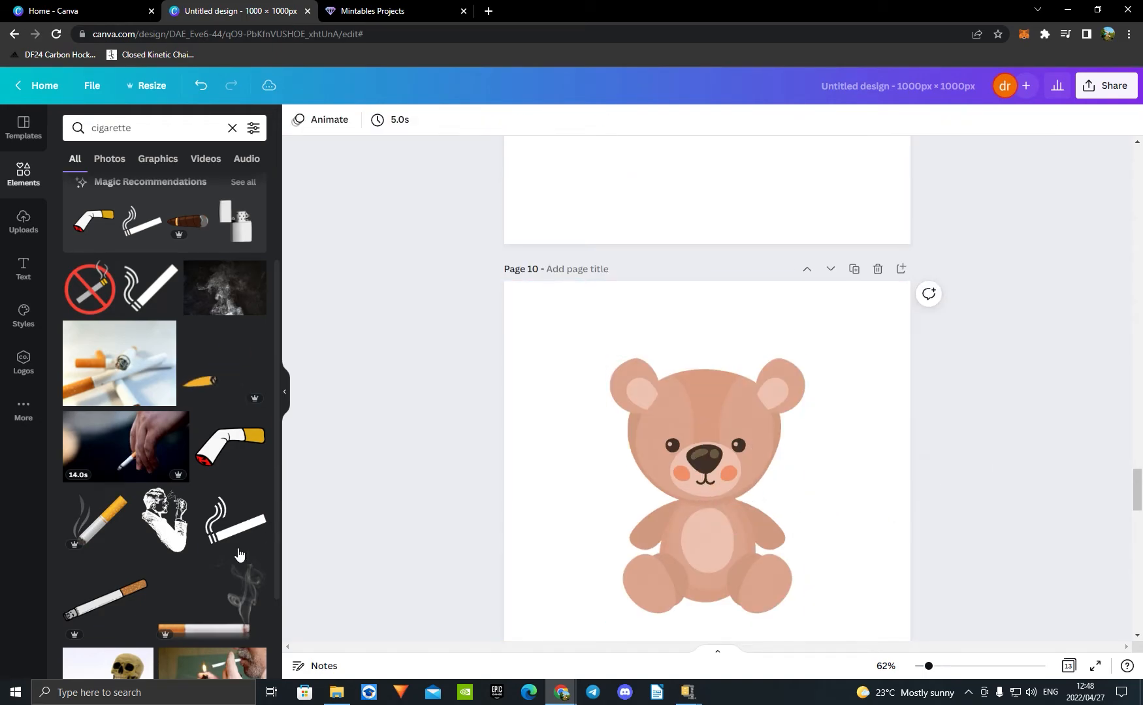
Step: Add the outlined cigarette without smoke to page 10, flip it horizontally, shrink it and place it at the bear's mouth
click(131, 598)
click(405, 119)
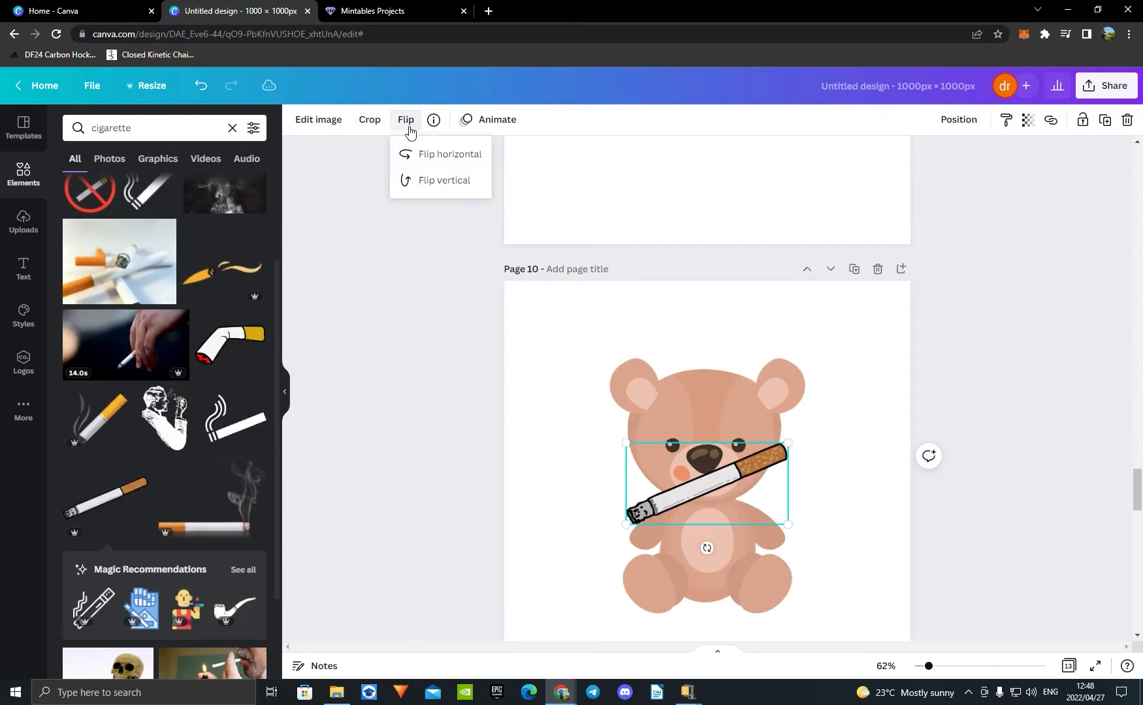
click(447, 157)
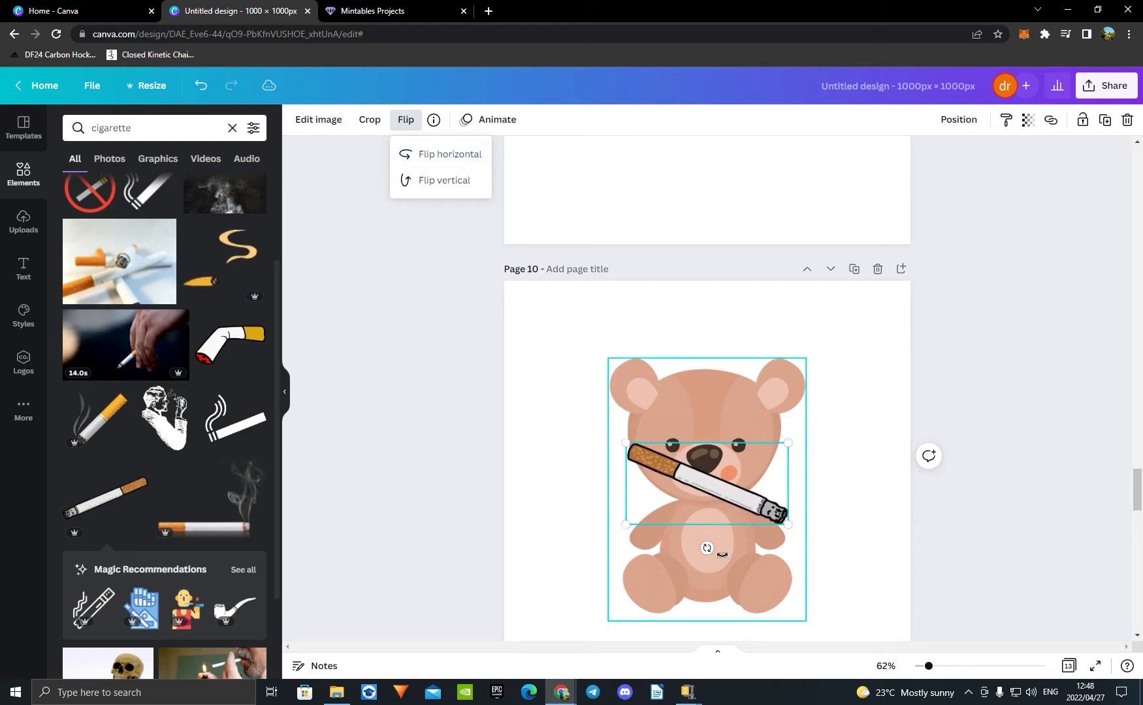
drag(627, 444, 727, 495)
drag(764, 517, 741, 504)
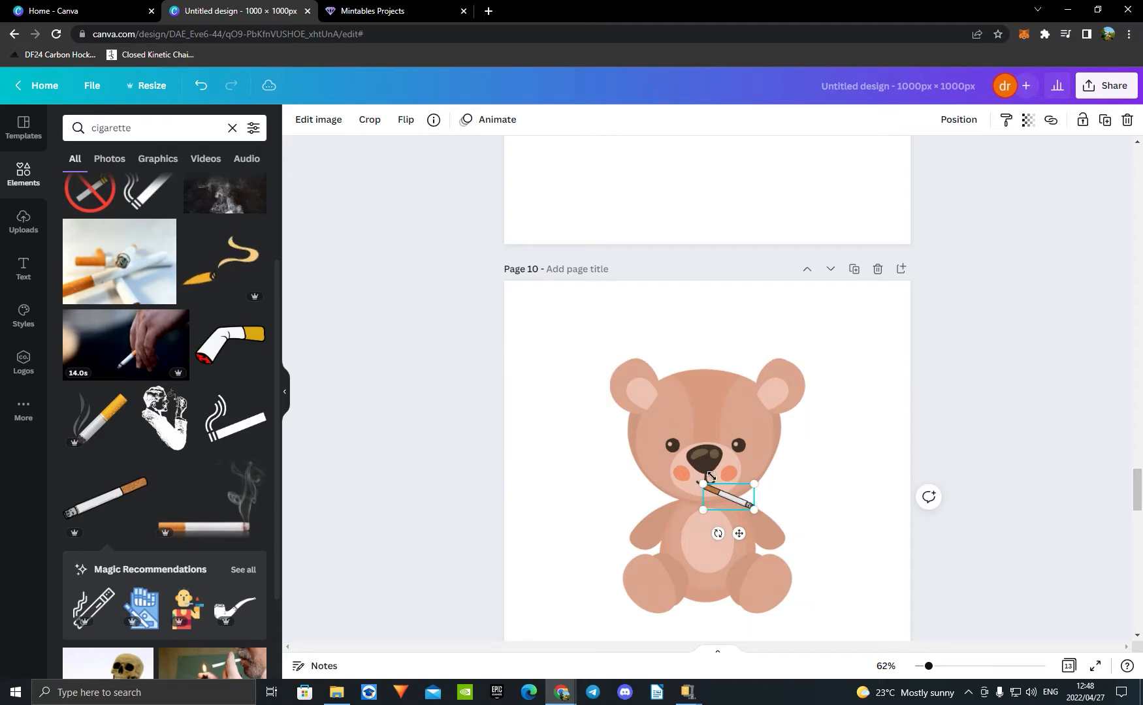
Step: Copy the smokeless cigarette from page 10 to the same position on a newly added page 14
scroll(710, 475, up, 5)
scroll(727, 470, down, 6)
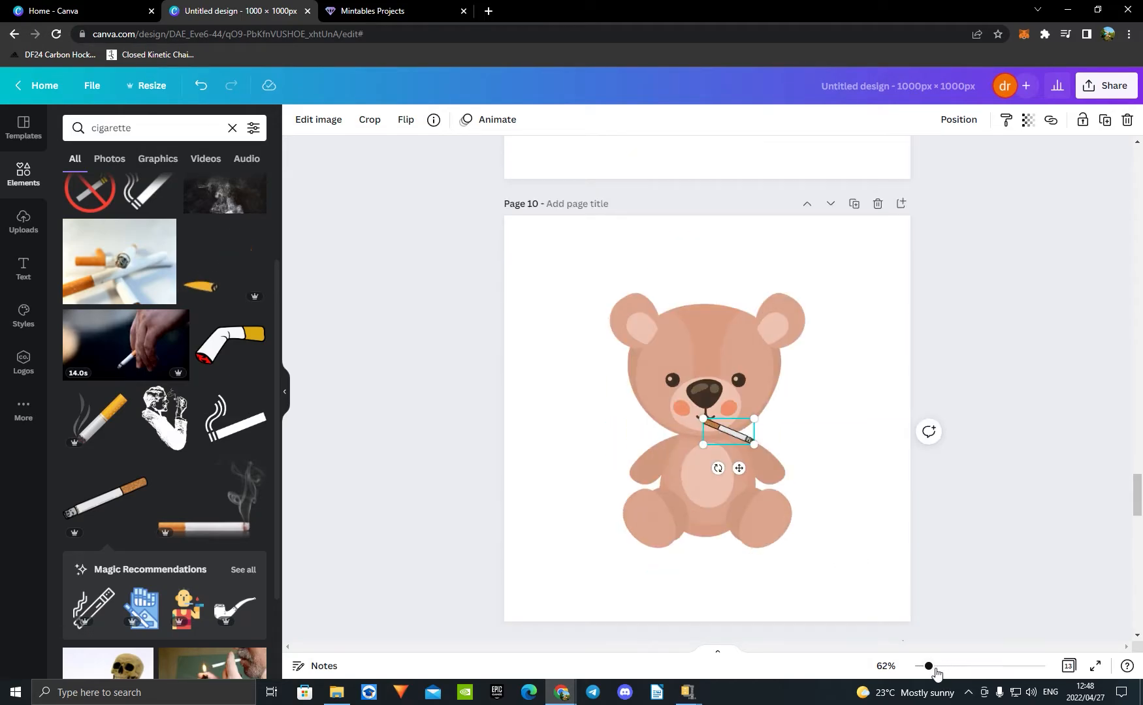
mouse_move(935, 671)
mouse_down()
mouse_move(959, 666)
mouse_move(929, 667)
mouse_up()
click(827, 431)
click(743, 439)
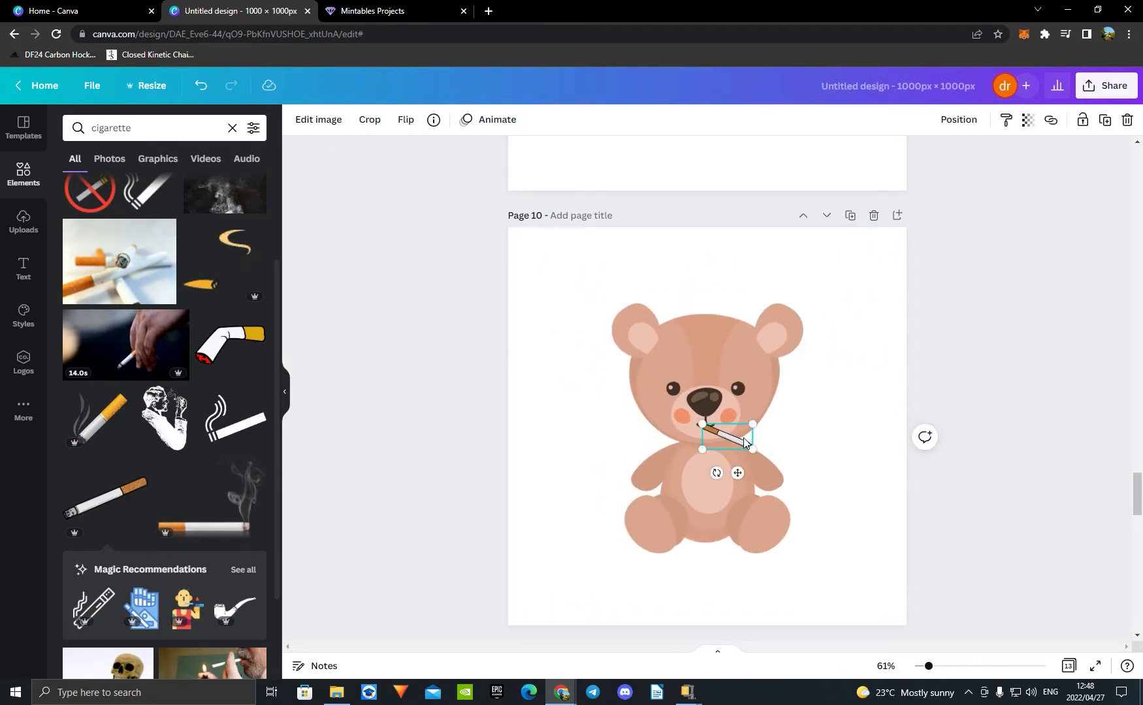
scroll(944, 397, down, 20)
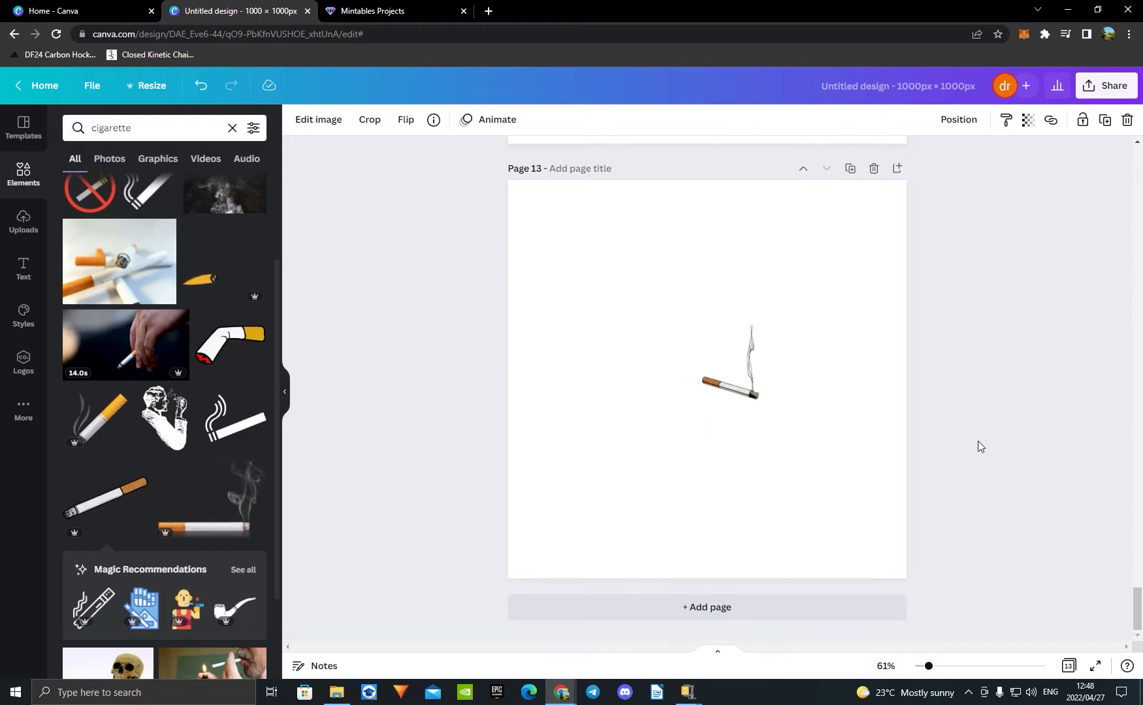
click(777, 611)
key(ctrl+v)
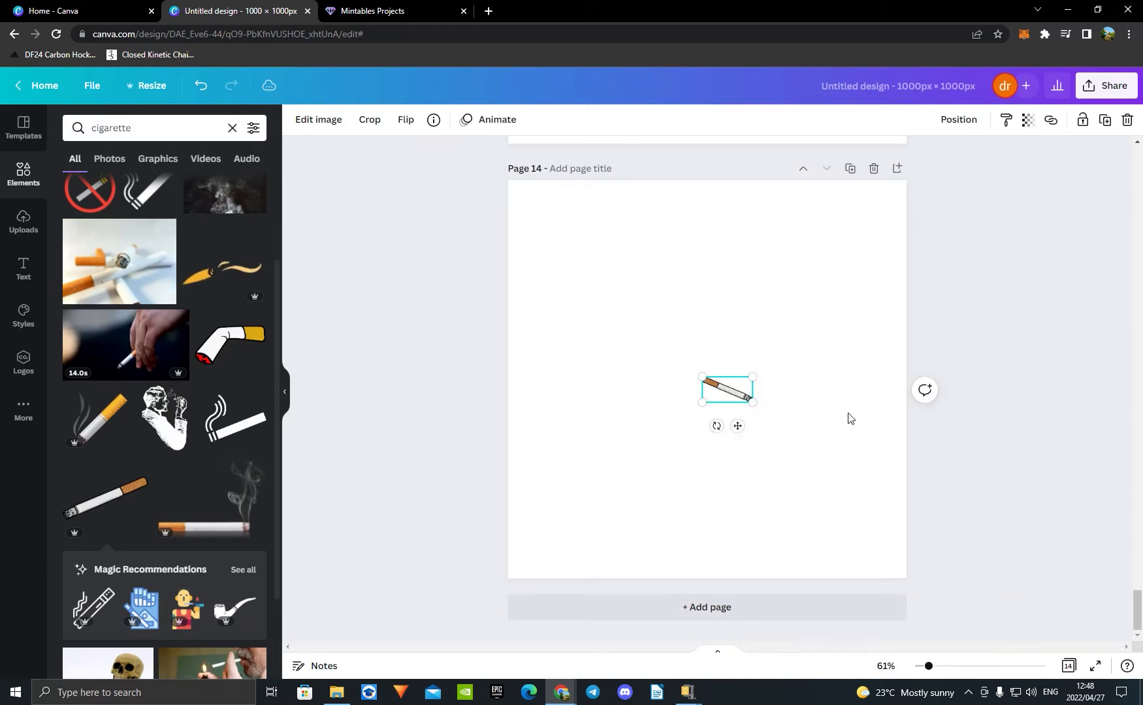
click(1035, 380)
Step: Remove the reference bear from page 10 and delete that page
scroll(862, 435, up, 12)
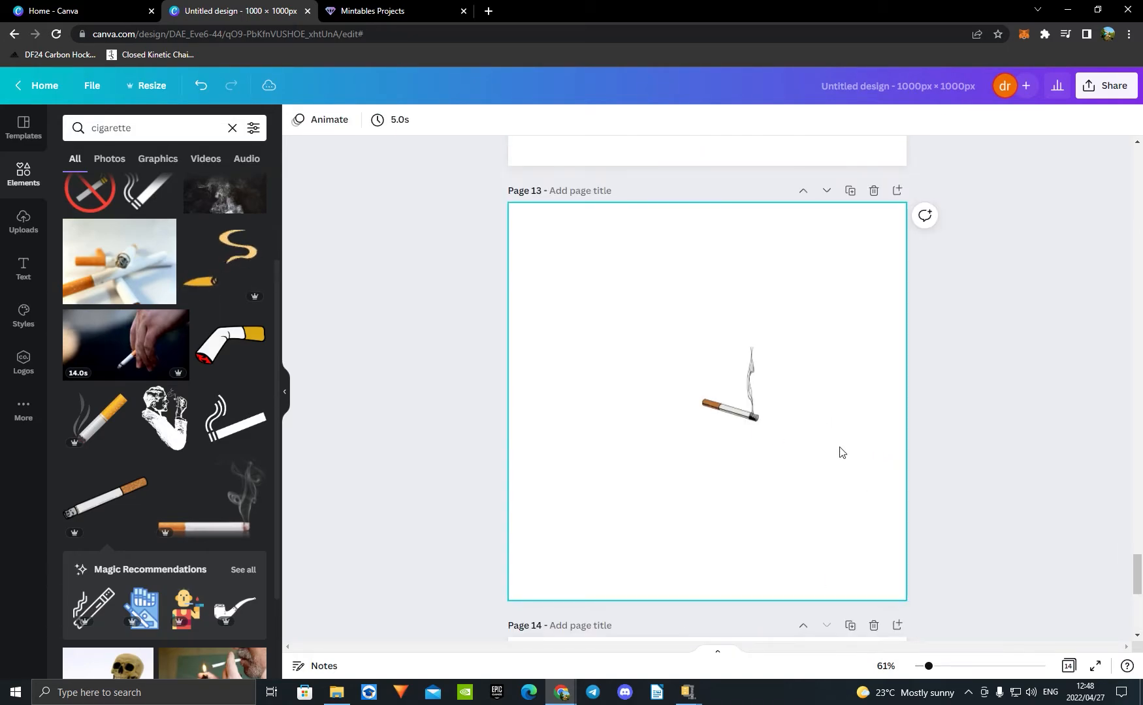
scroll(867, 444, up, 12)
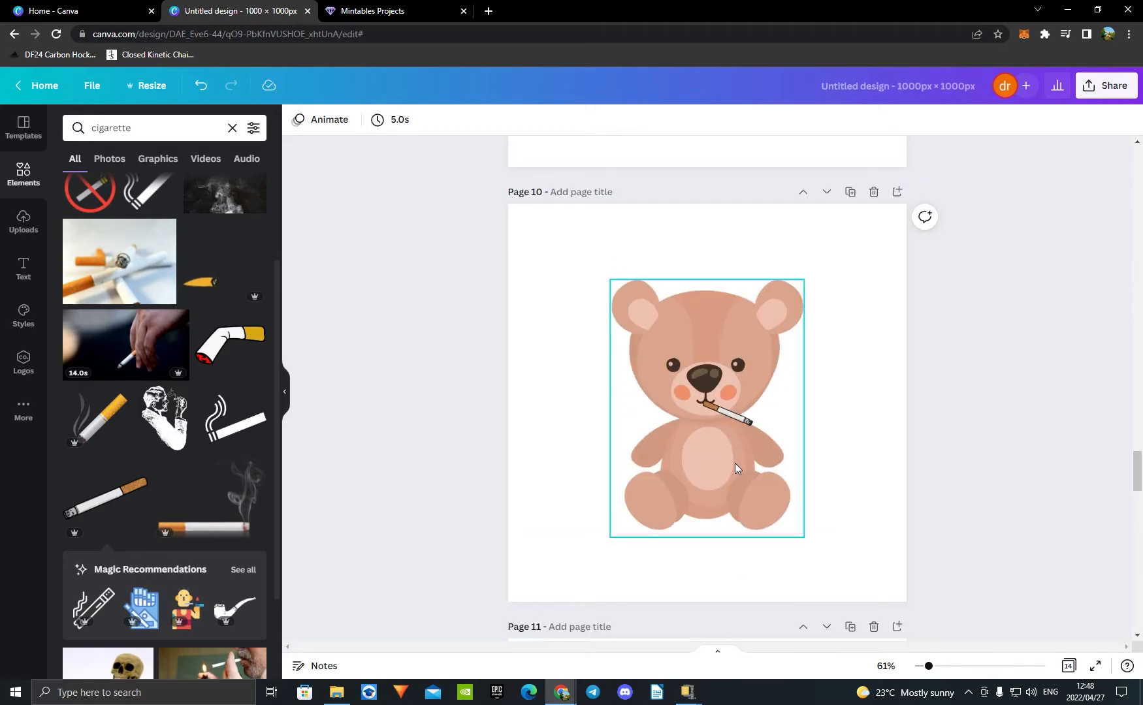
click(732, 459)
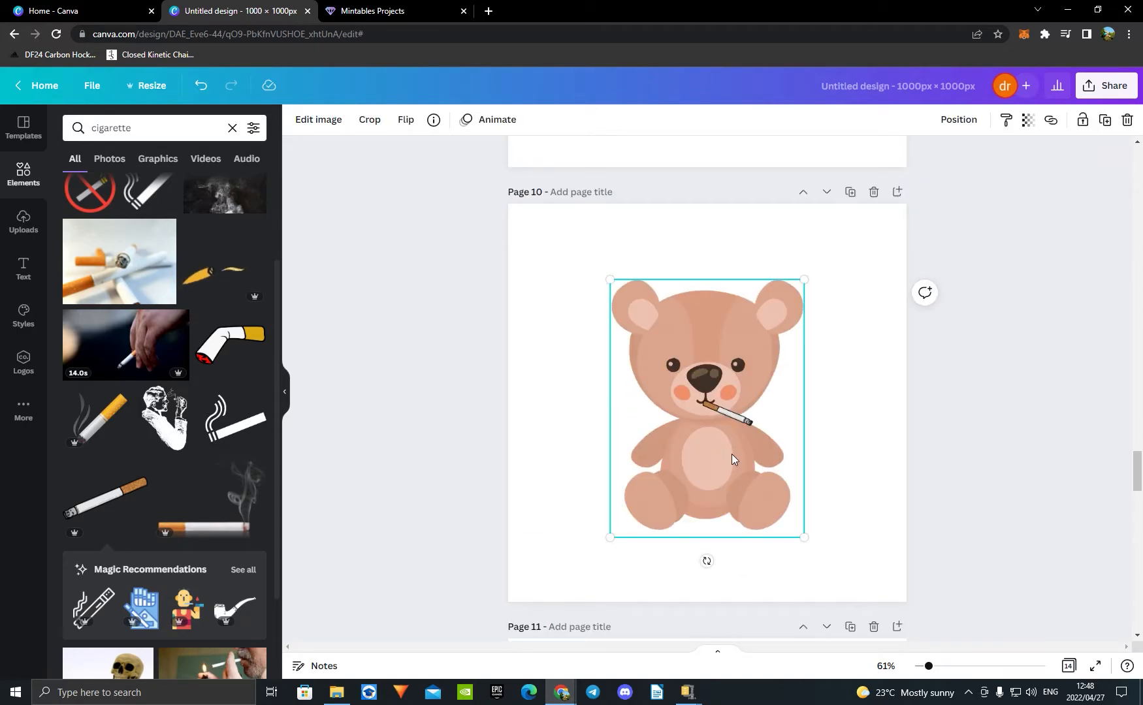
key(Delete)
key(Delete)
click(873, 191)
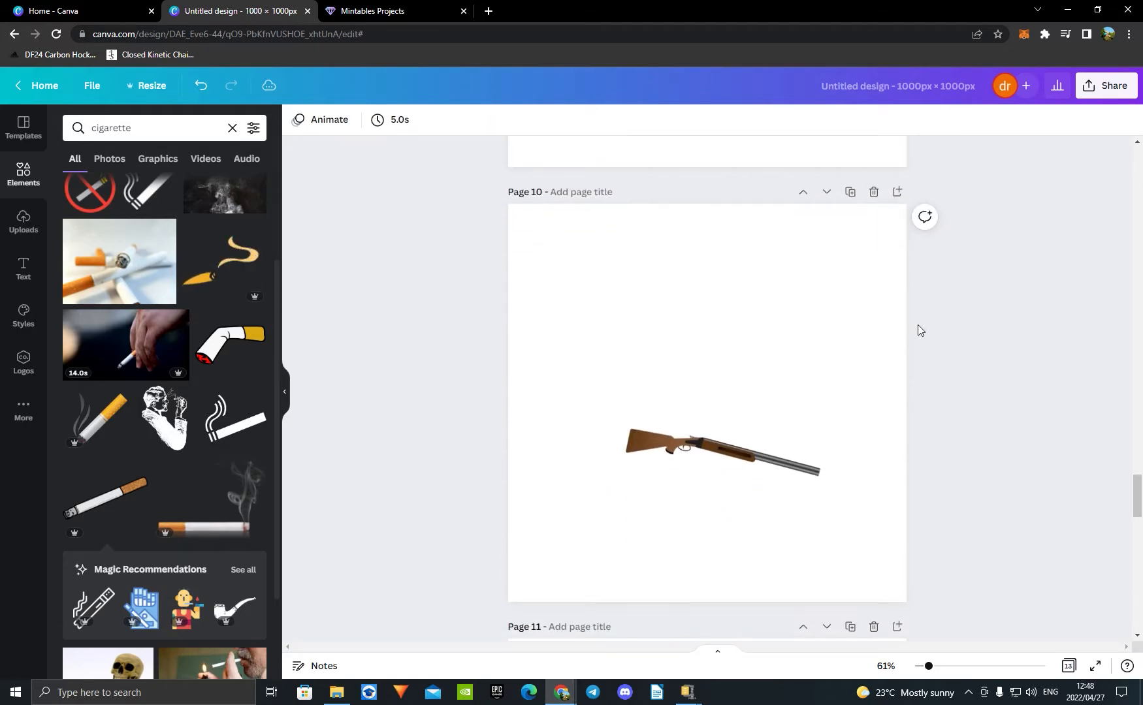
Step: Delete one of the two duplicate teddy bear pages near the start of the design
scroll(941, 392, up, 18)
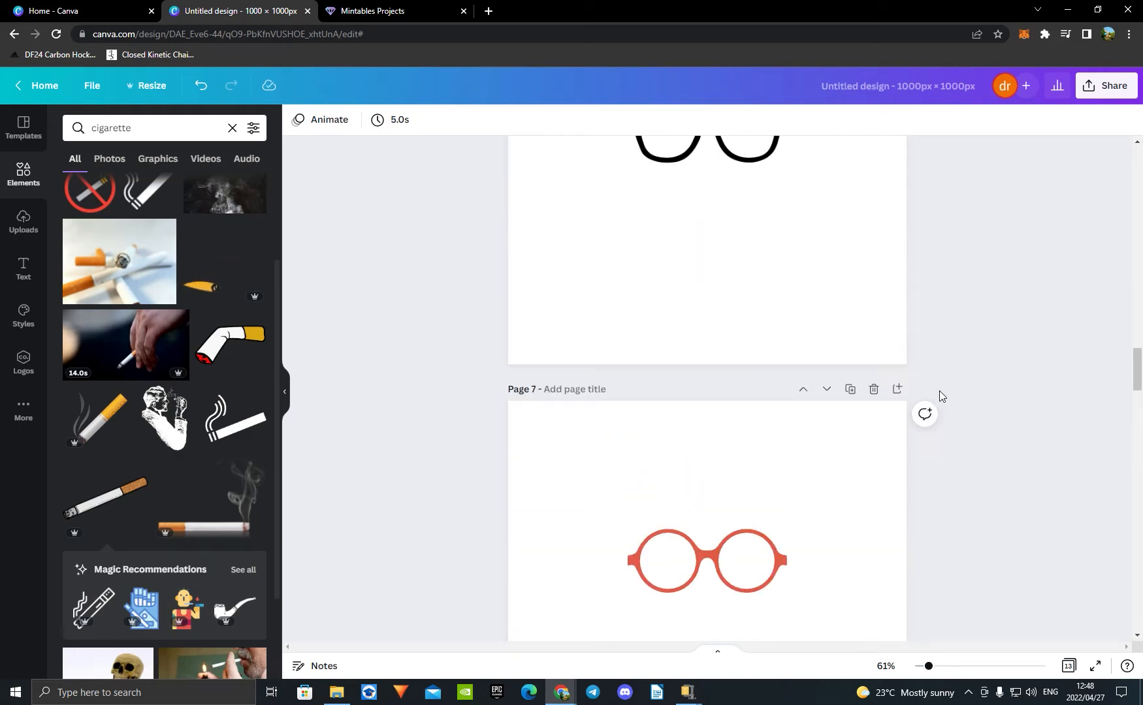
scroll(939, 390, up, 12)
scroll(941, 452, up, 3)
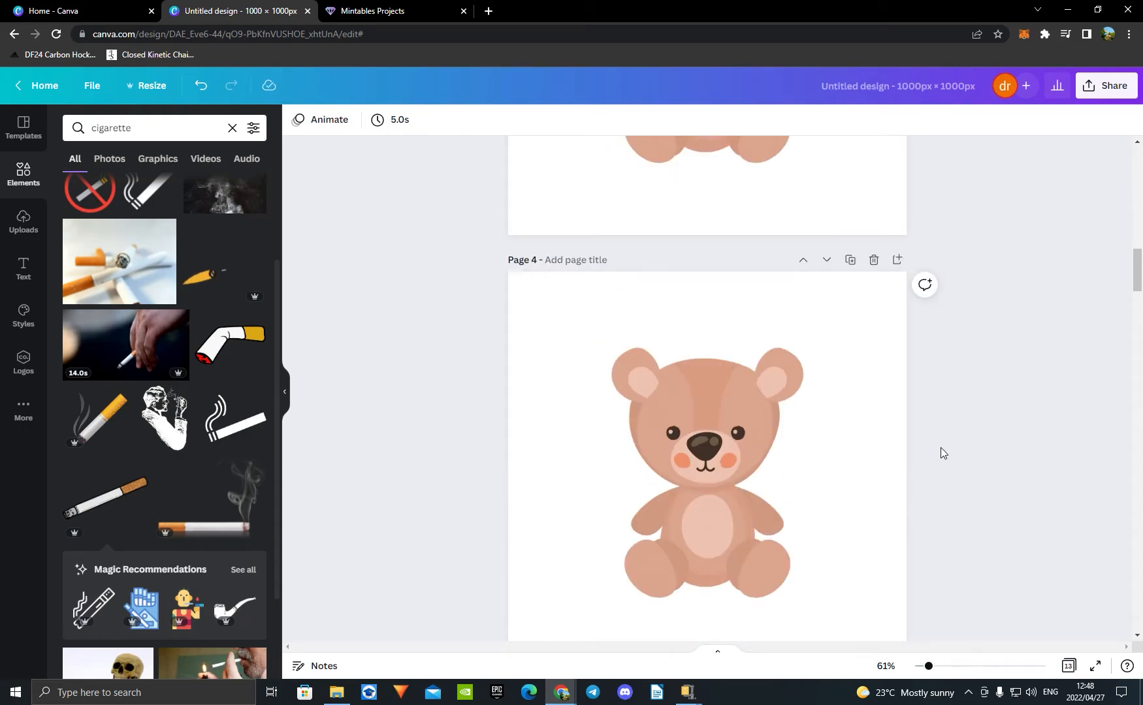
scroll(941, 453, up, 10)
click(874, 478)
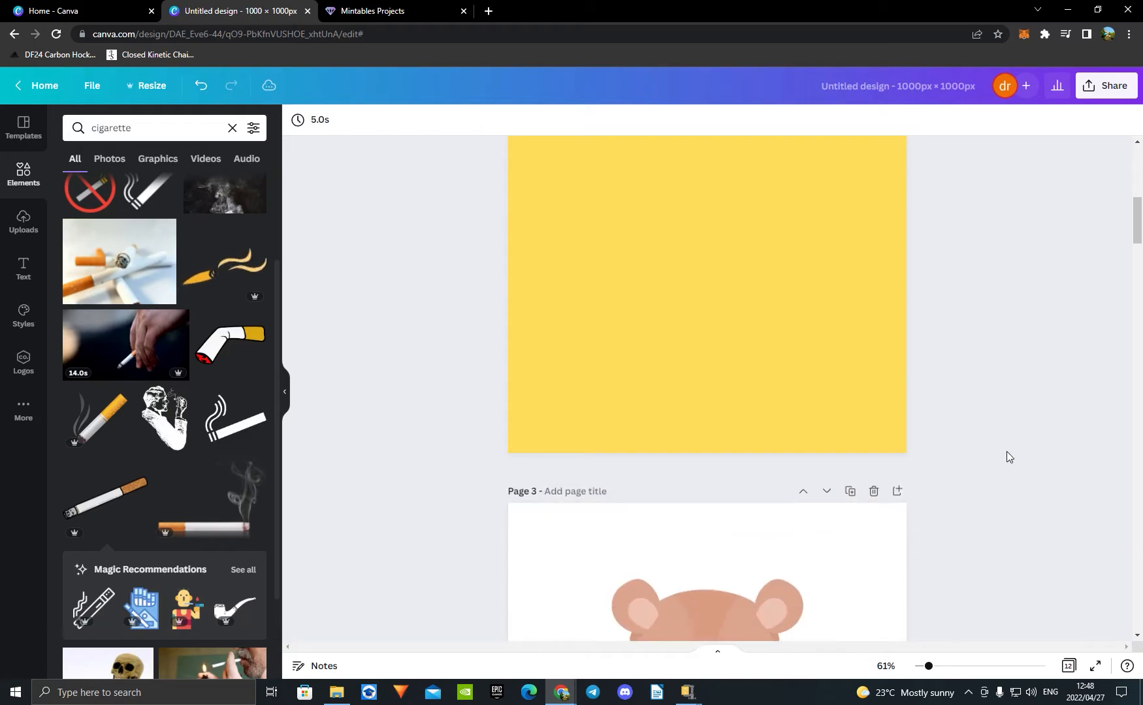
Step: Open the PNG download settings for the design and enable a transparent background
scroll(1020, 373, up, 6)
scroll(1020, 373, down, 3)
scroll(1065, 367, down, 20)
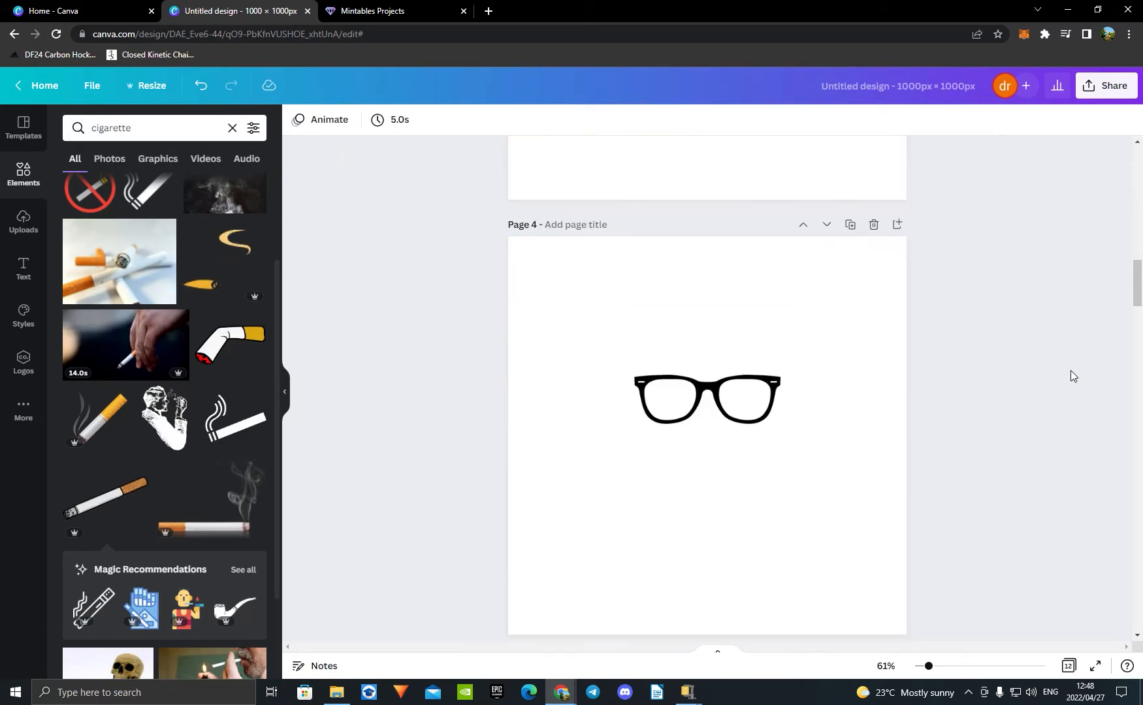
scroll(1016, 386, down, 15)
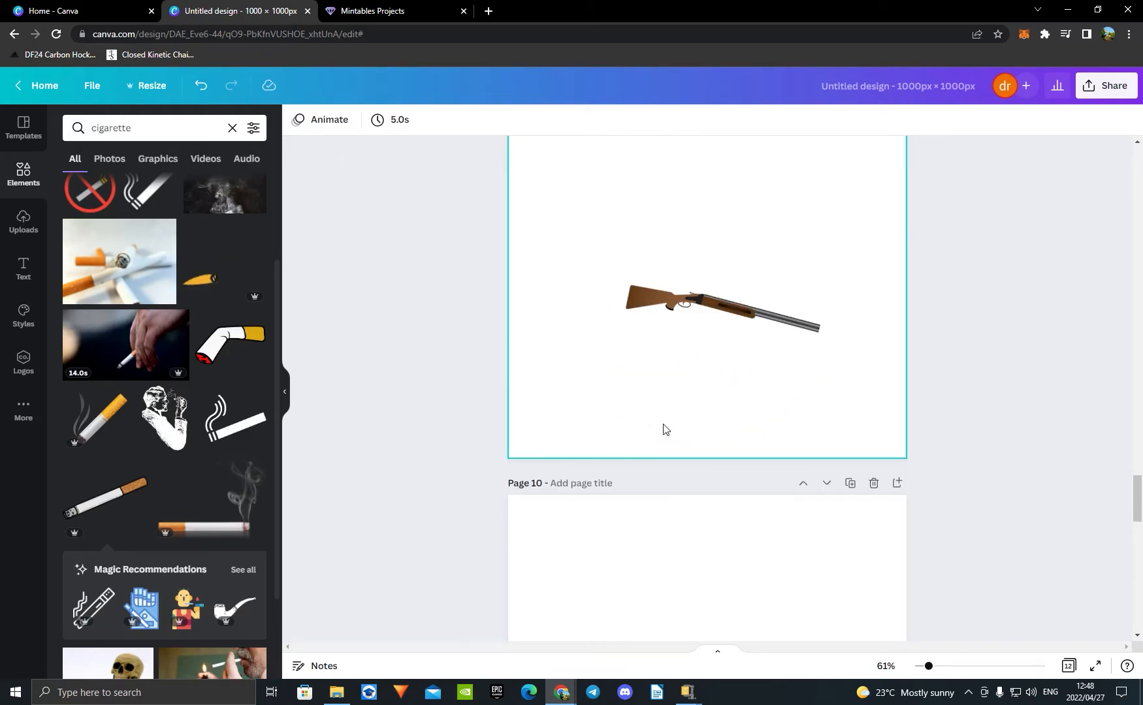
scroll(526, 342, up, 15)
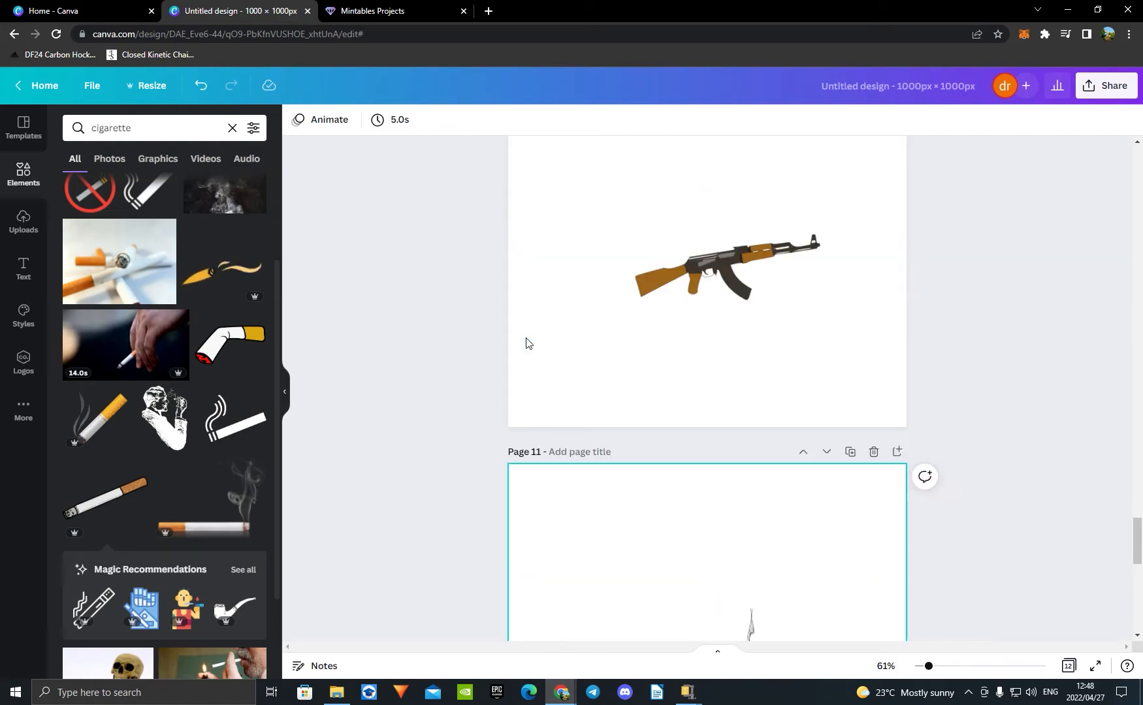
click(1093, 88)
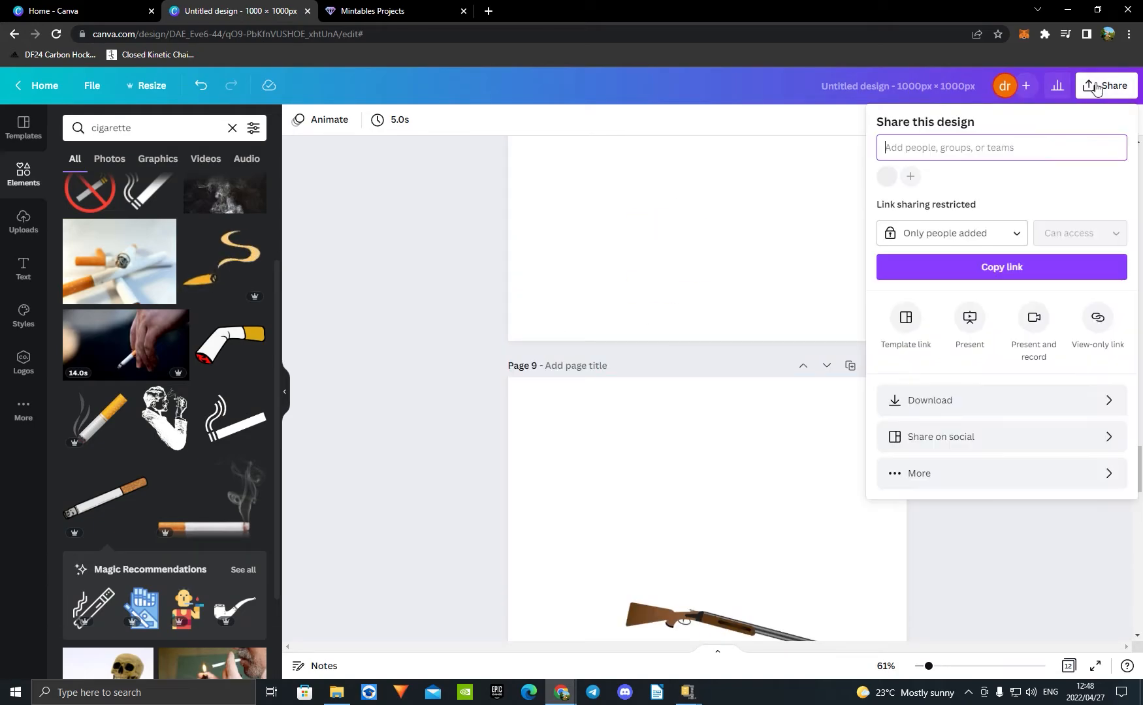
click(1026, 402)
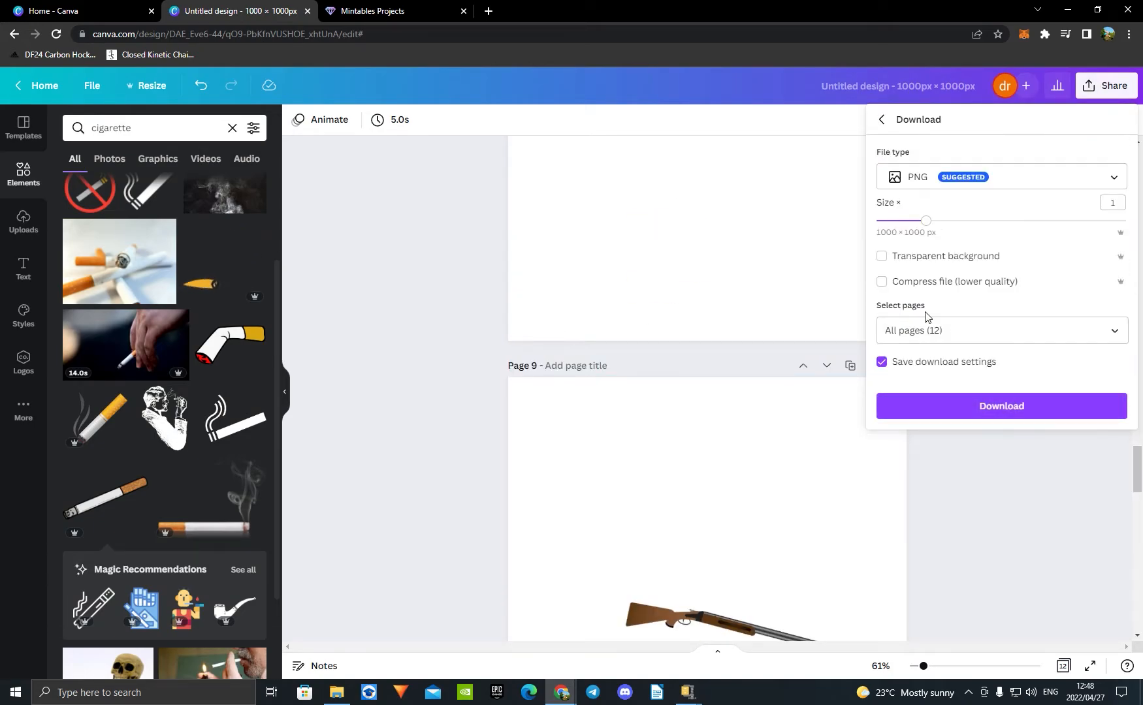
scroll(696, 317, up, 15)
scroll(696, 316, up, 20)
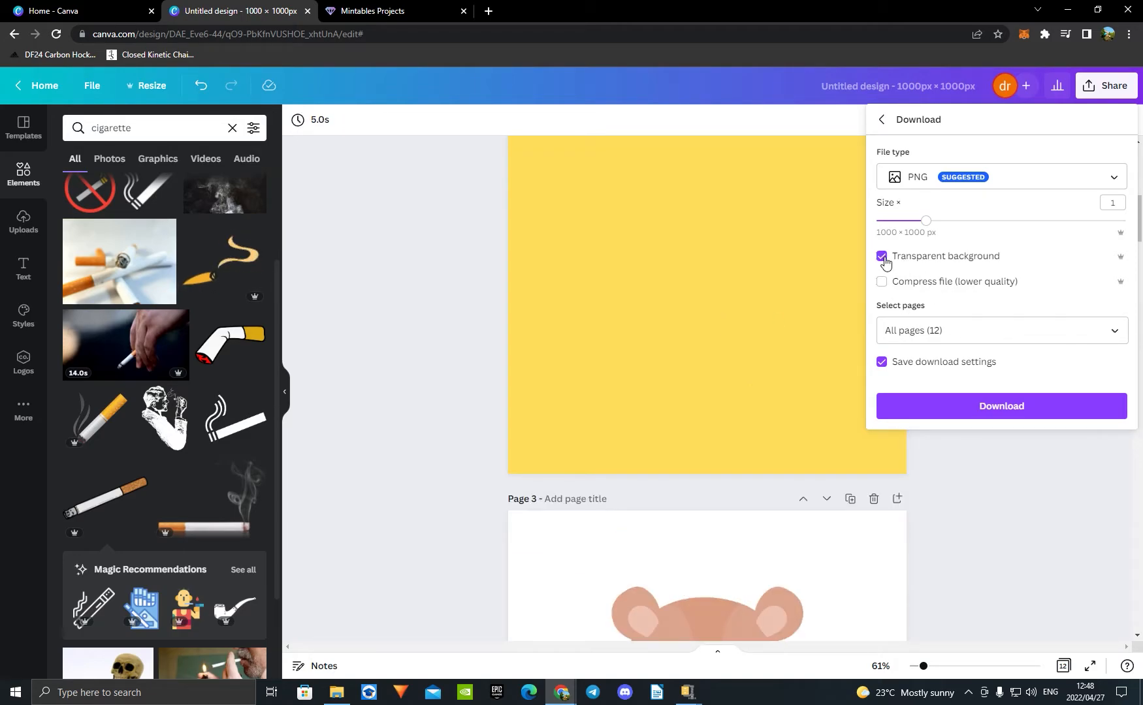
Step: Exclude the background pages 1 and 2 and download pages 3–12 as PNG files
scroll(813, 325, down, 6)
scroll(743, 319, up, 3)
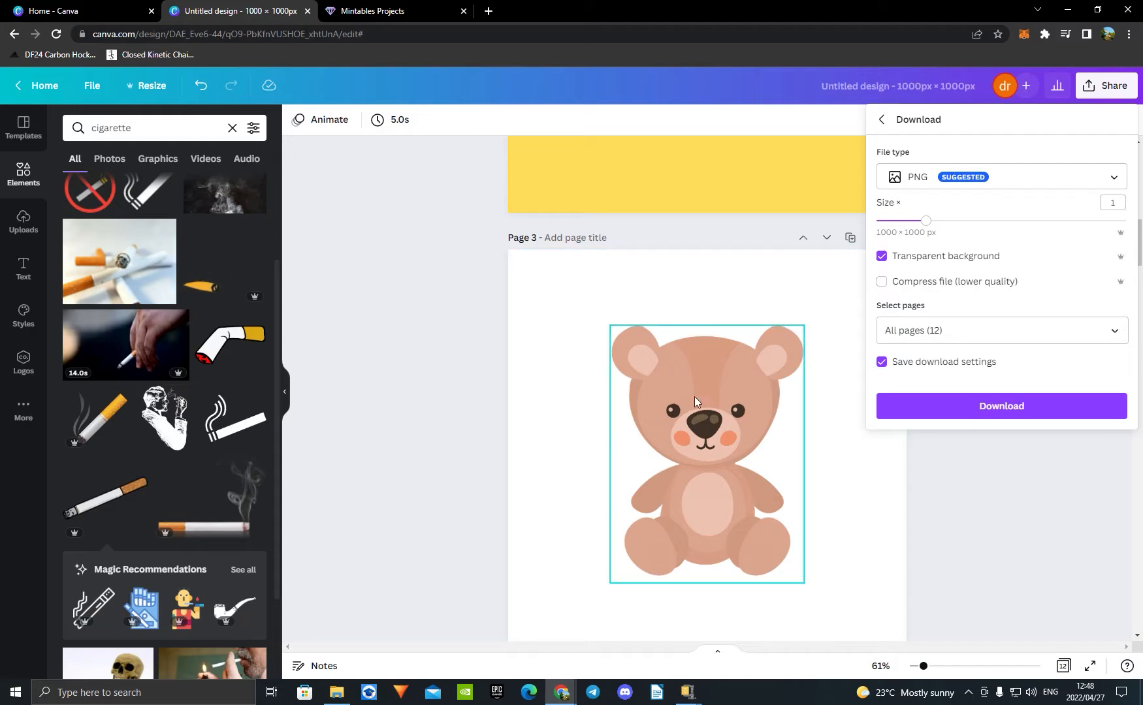
scroll(722, 470, up, 8)
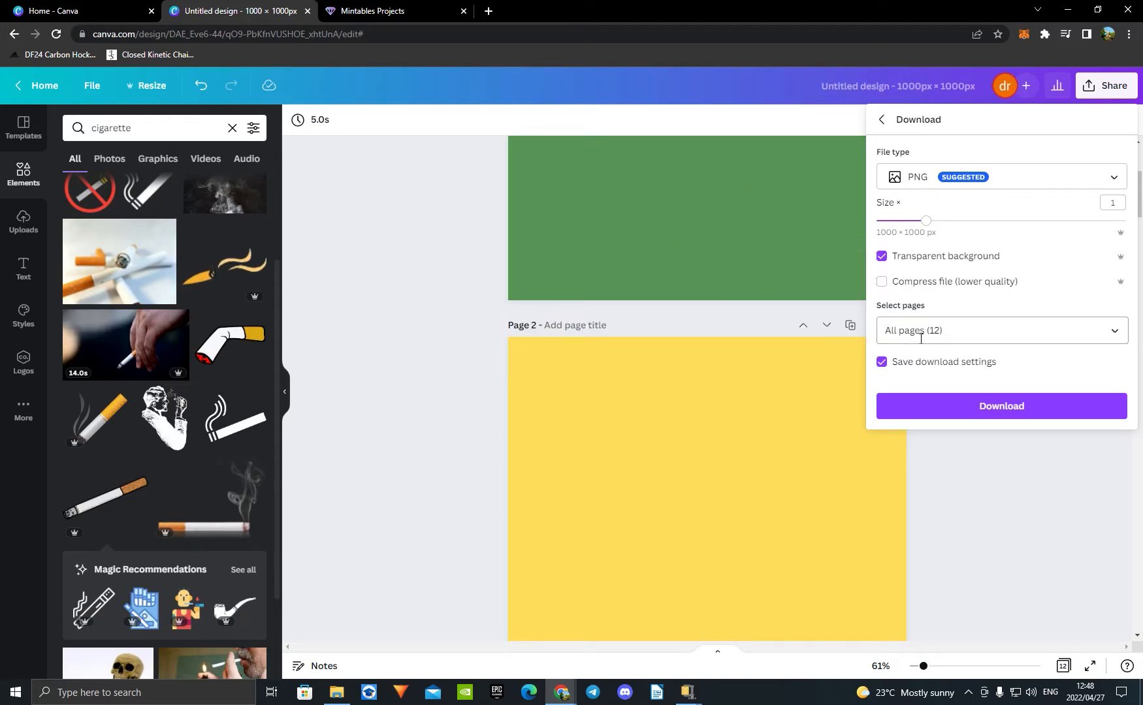
click(944, 331)
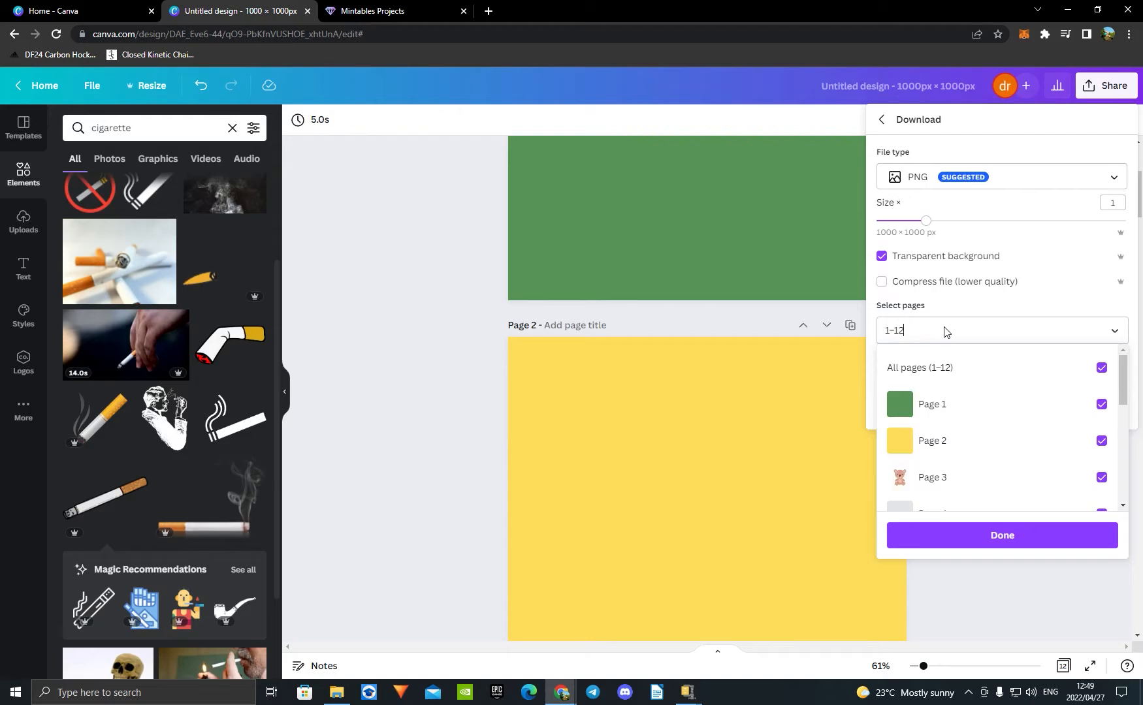
click(1102, 407)
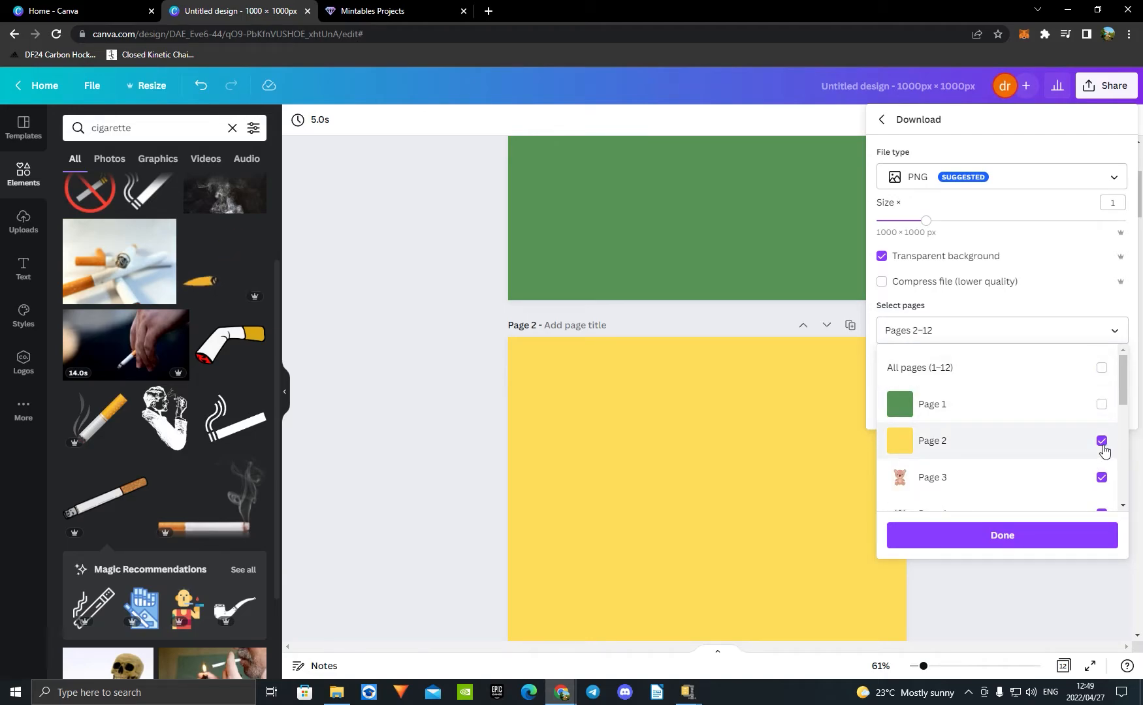
click(1102, 444)
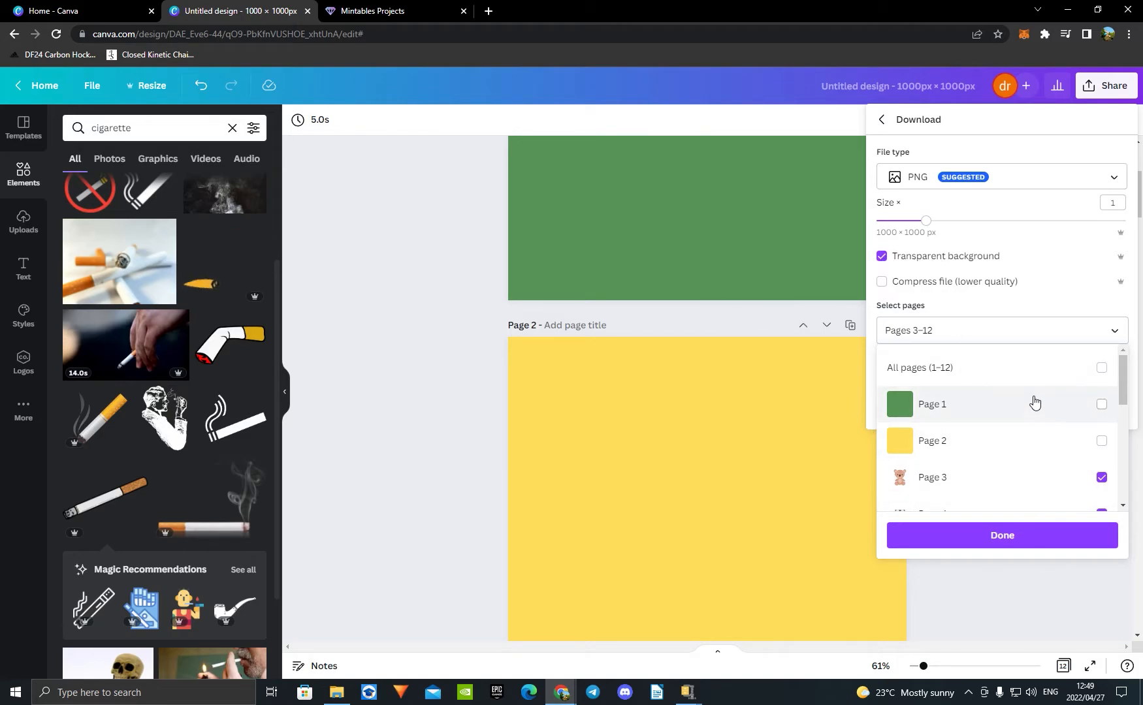
scroll(1034, 405, down, 5)
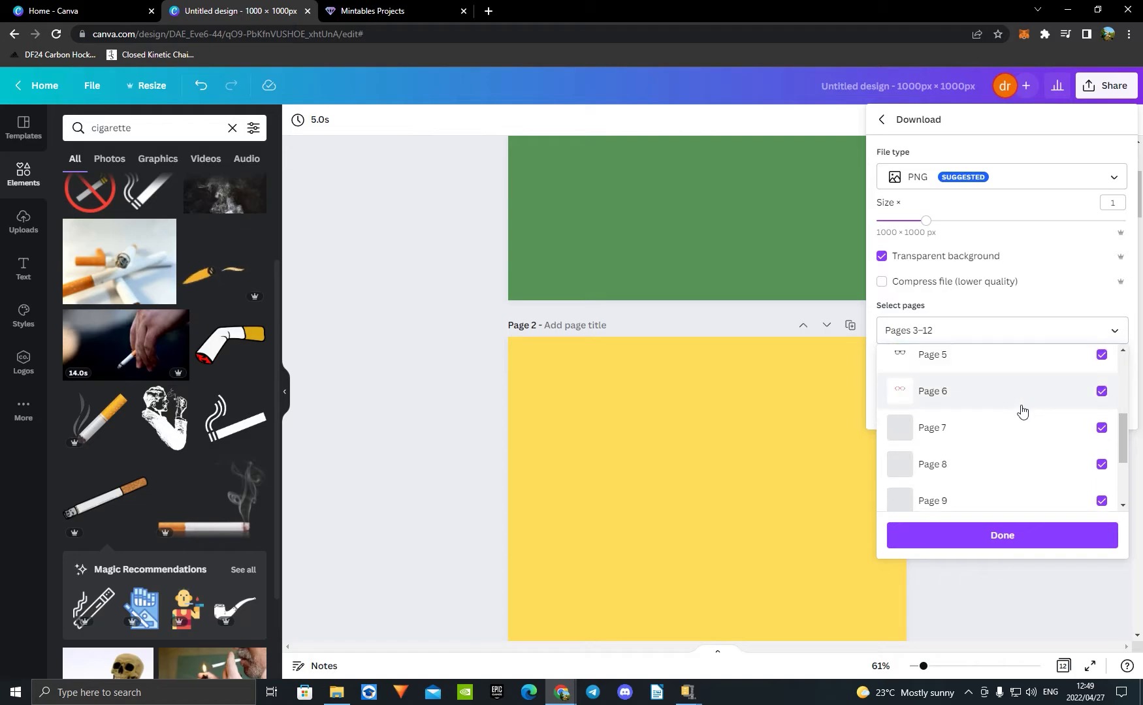
click(1002, 534)
click(1016, 407)
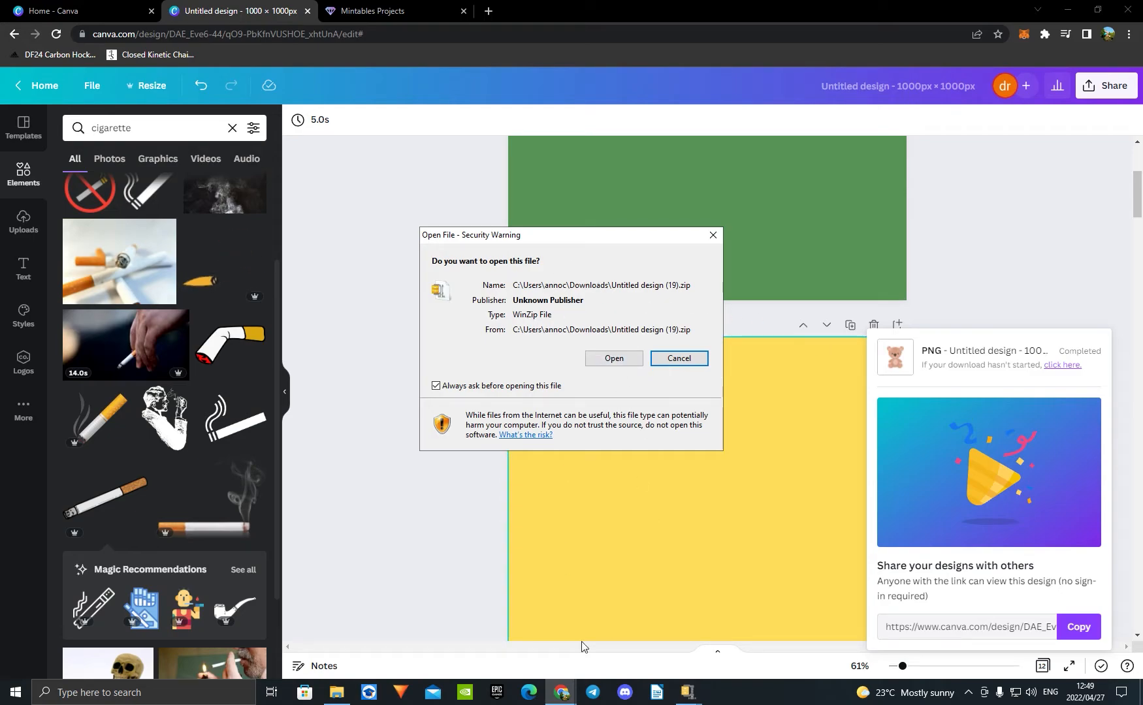
Step: Switch to File Explorer and delete the old extracted folder "Untitled design (18)" from Downloads
click(344, 699)
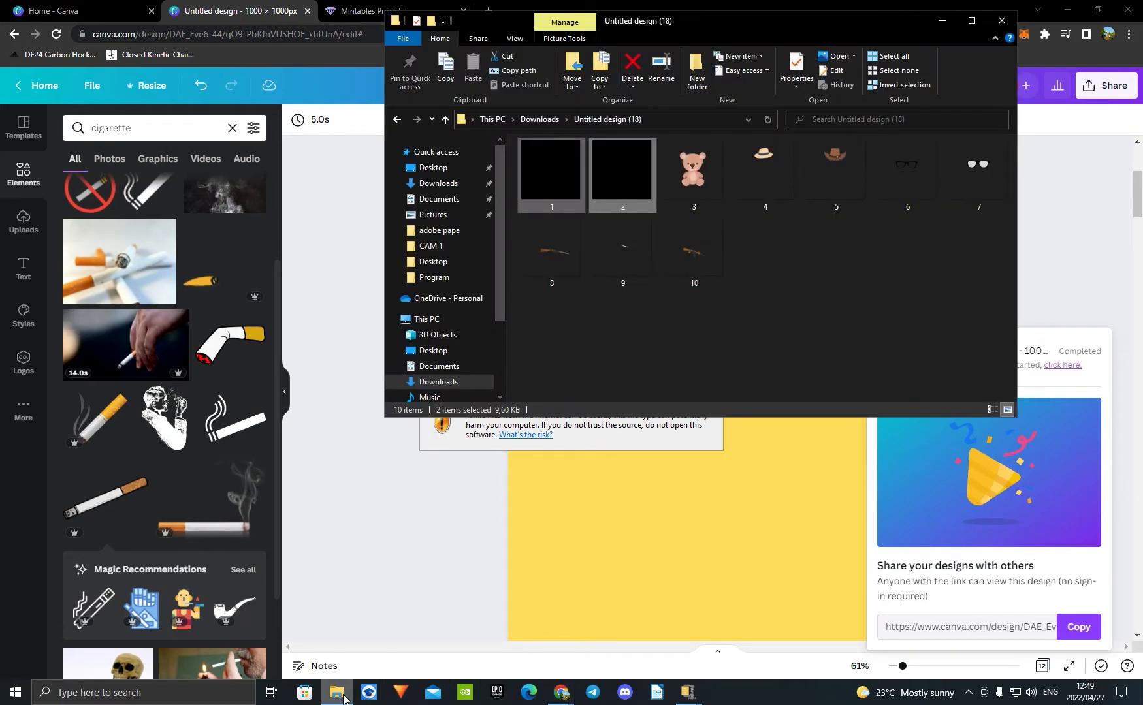
click(446, 186)
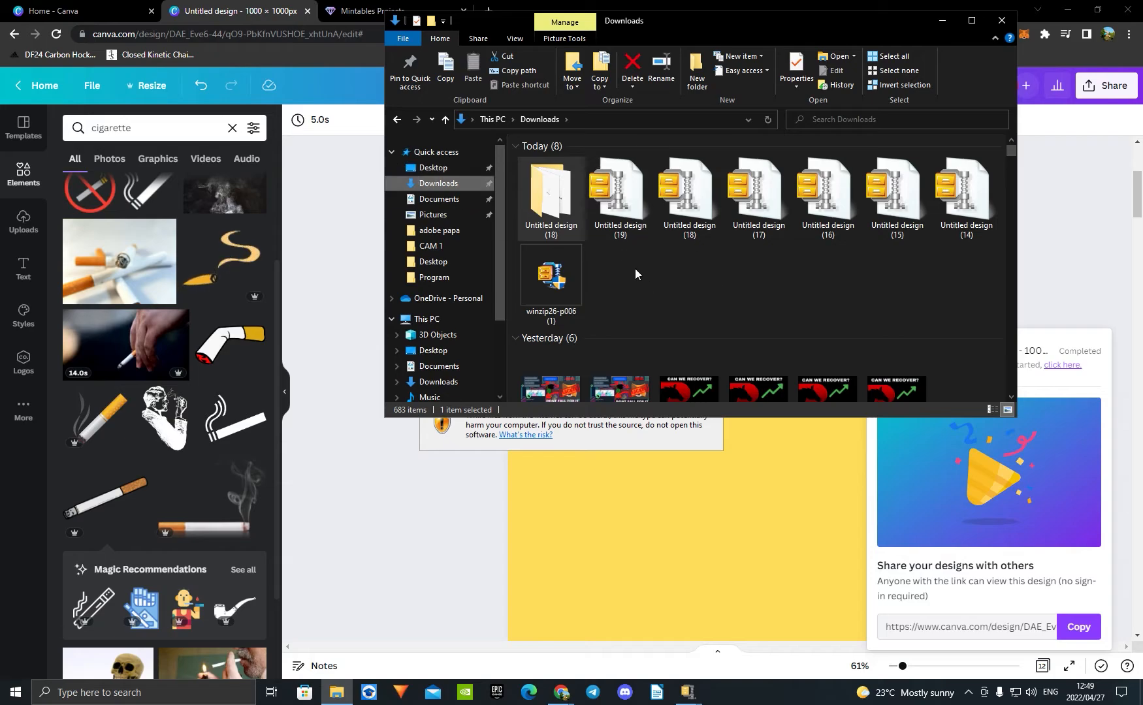
right_click(543, 215)
click(590, 629)
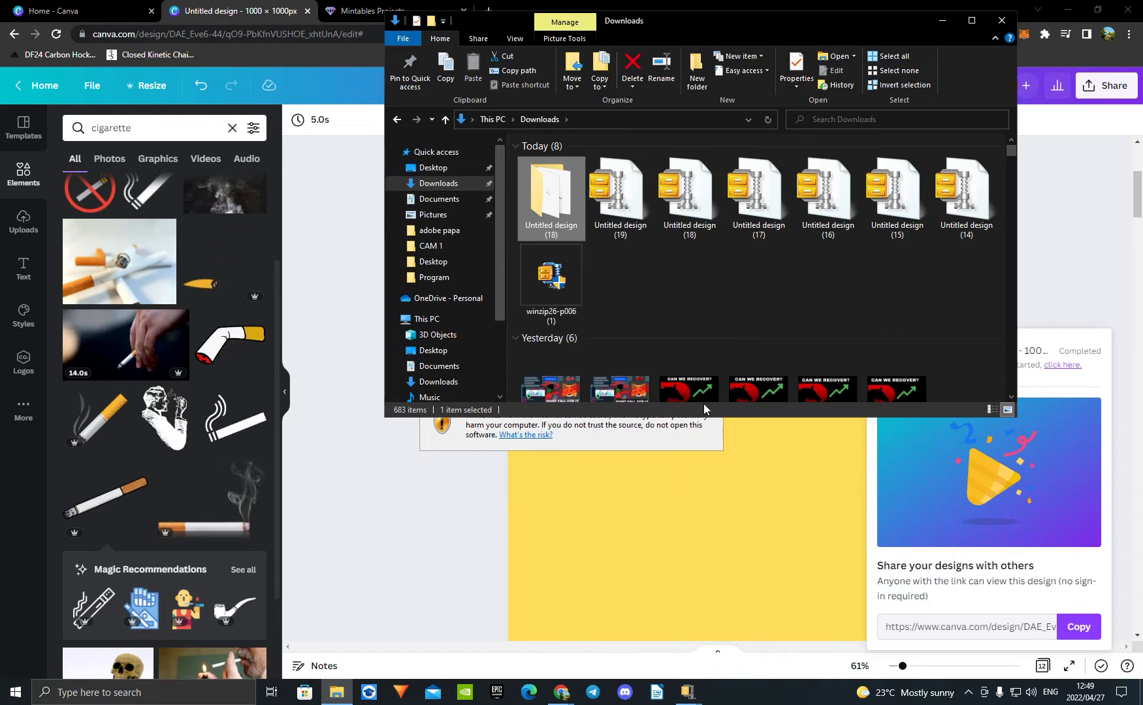
right_click(543, 216)
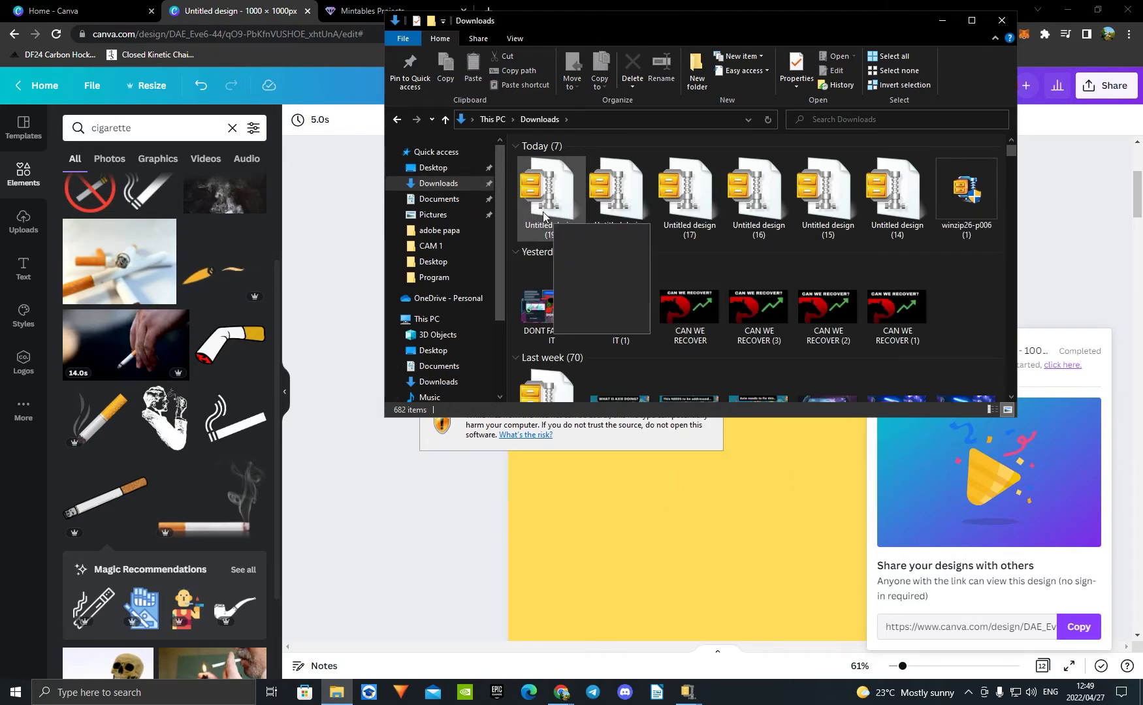
Step: Extract the "Untitled design (19)" archive to its default folder, check the extracted files, and return to Canva, dismissing the file-opening prompt
right_click(534, 215)
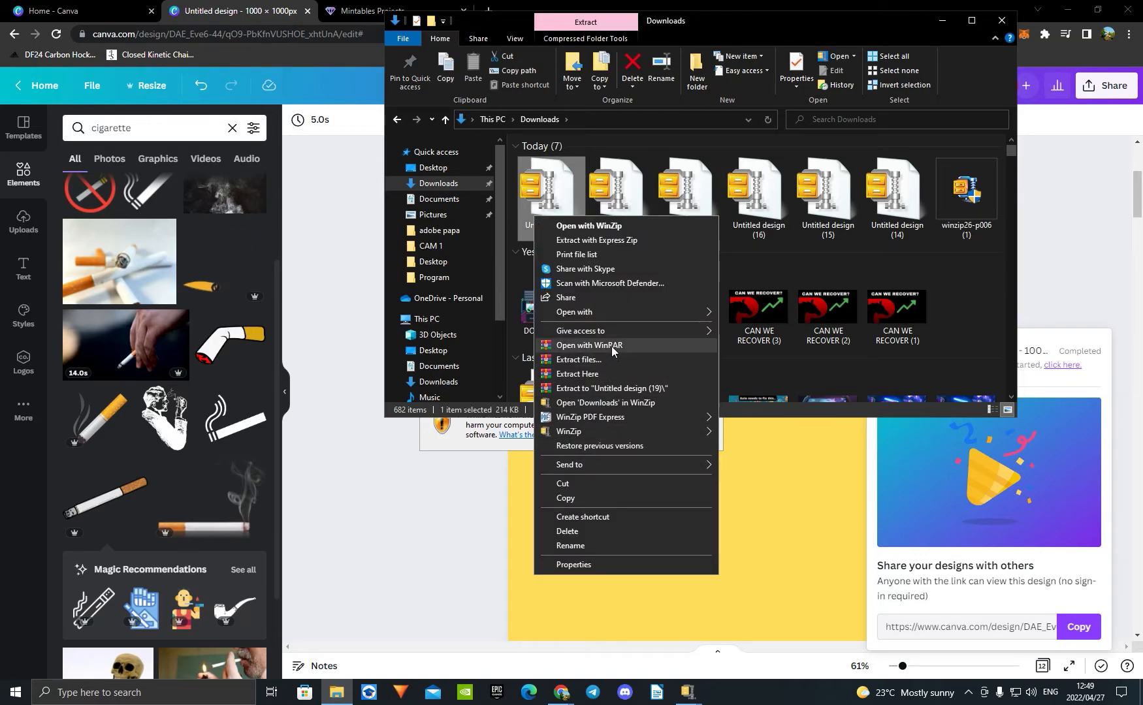
click(613, 360)
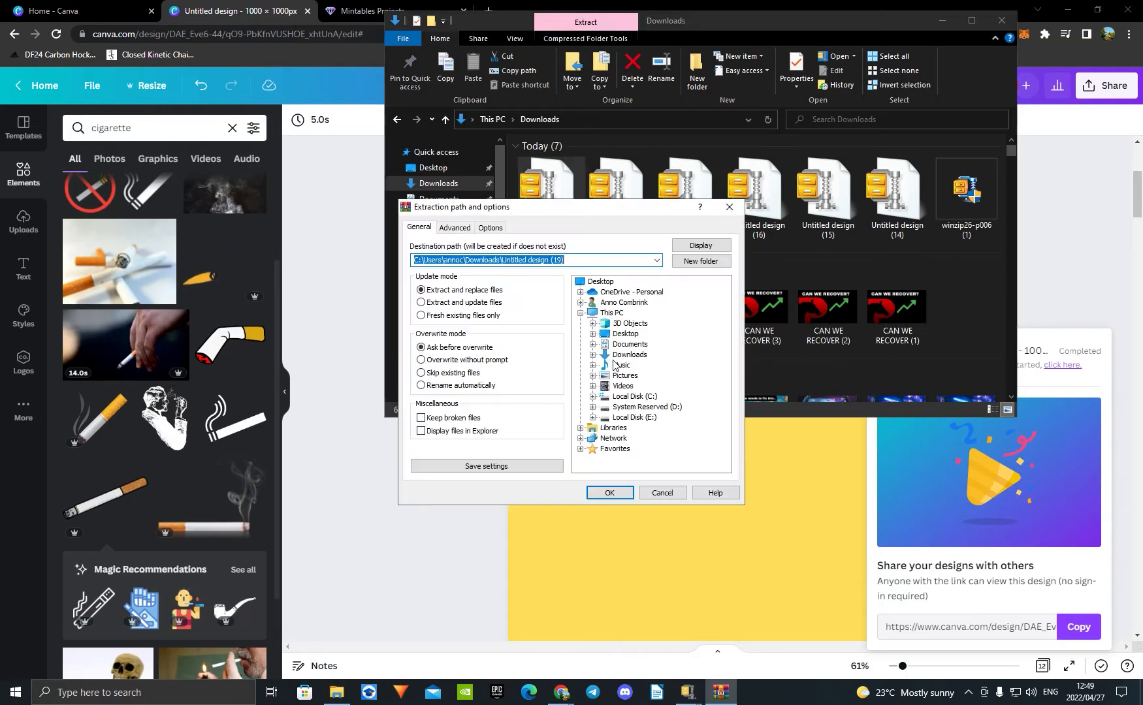
click(611, 488)
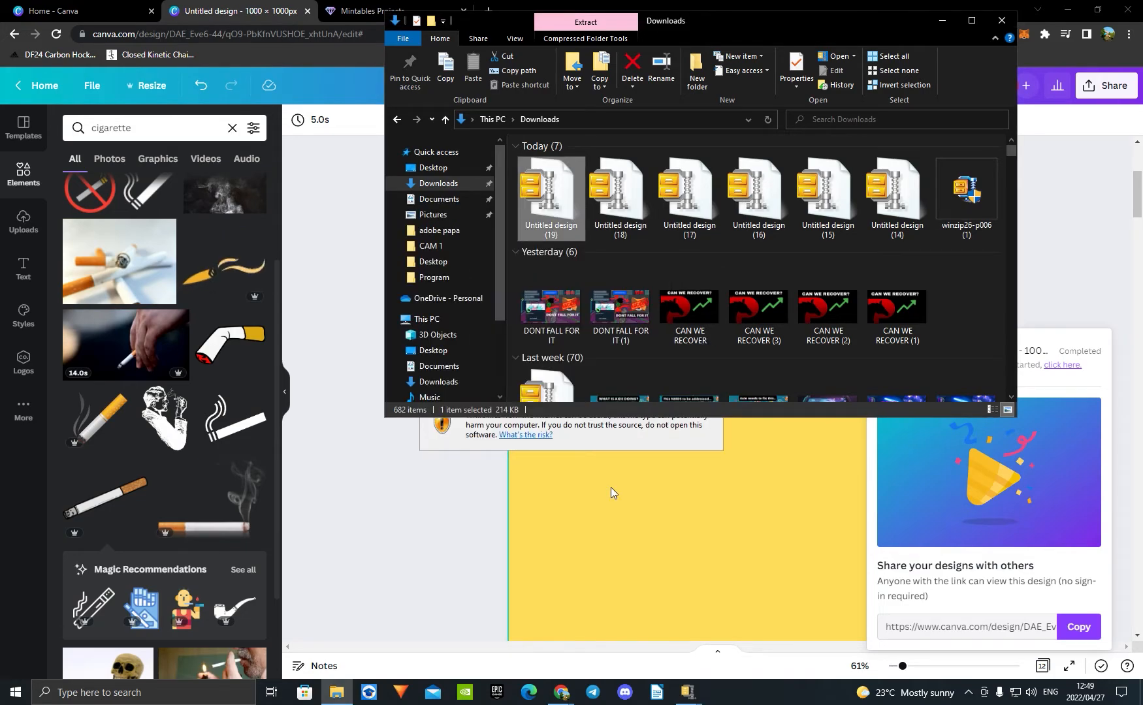
double_click(553, 284)
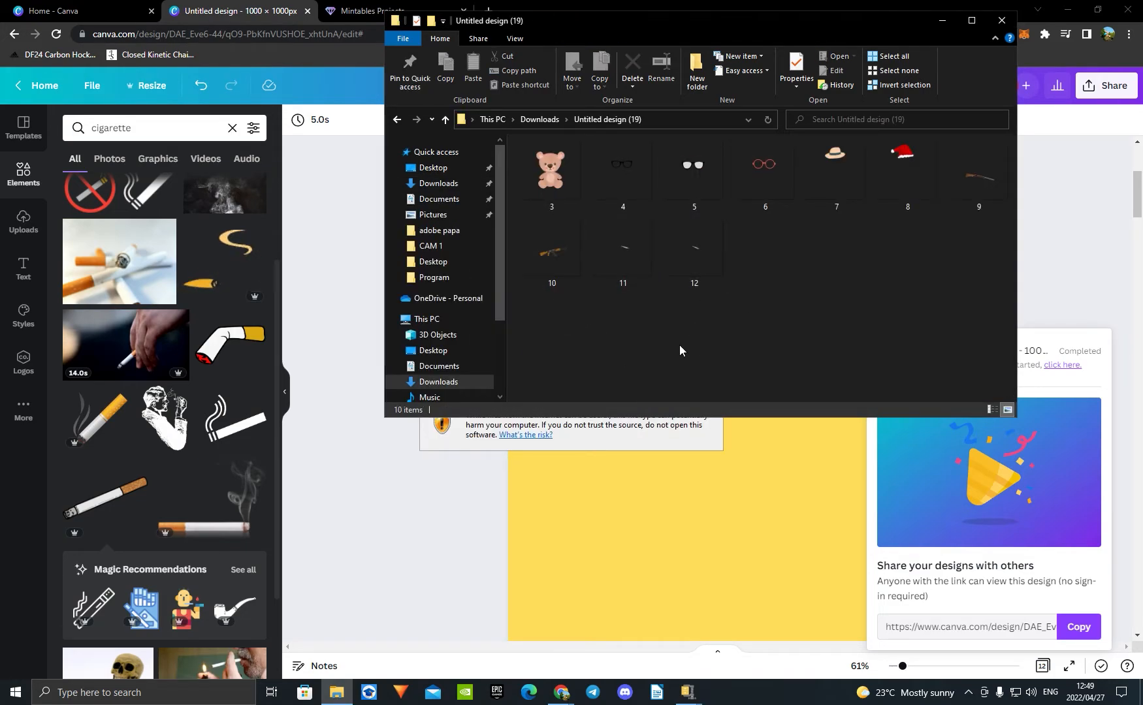
click(942, 20)
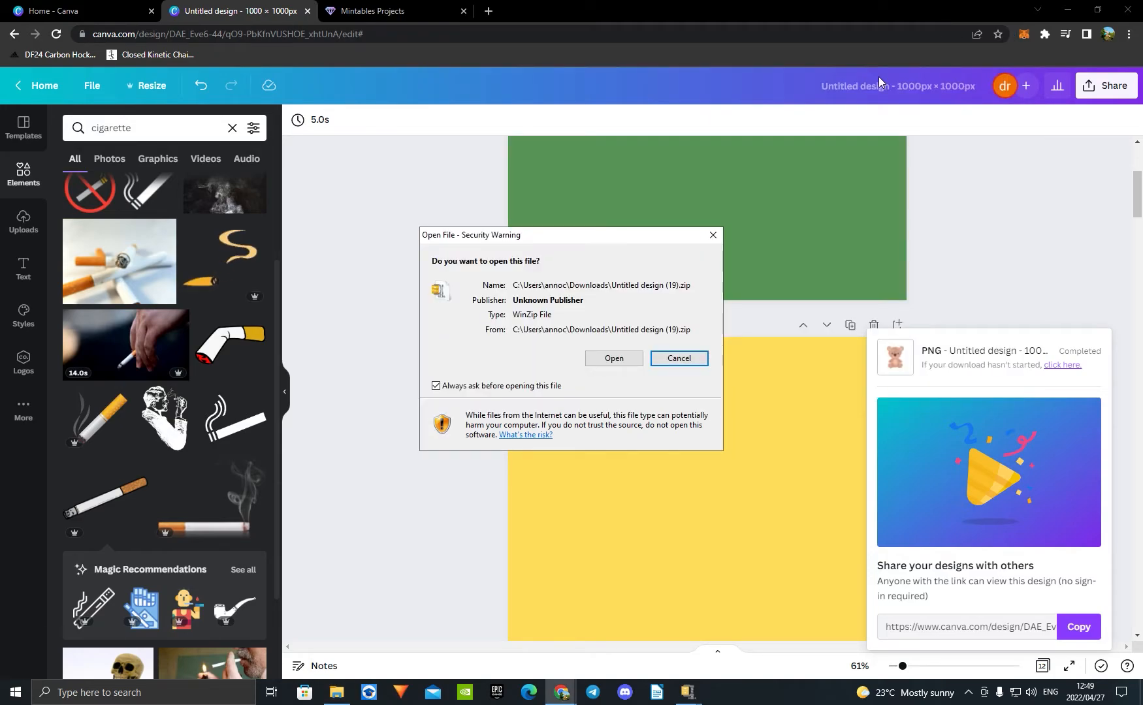
click(713, 236)
Step: Reopen the design's download settings and deselect pages 3–12 from the pages to export
click(1112, 89)
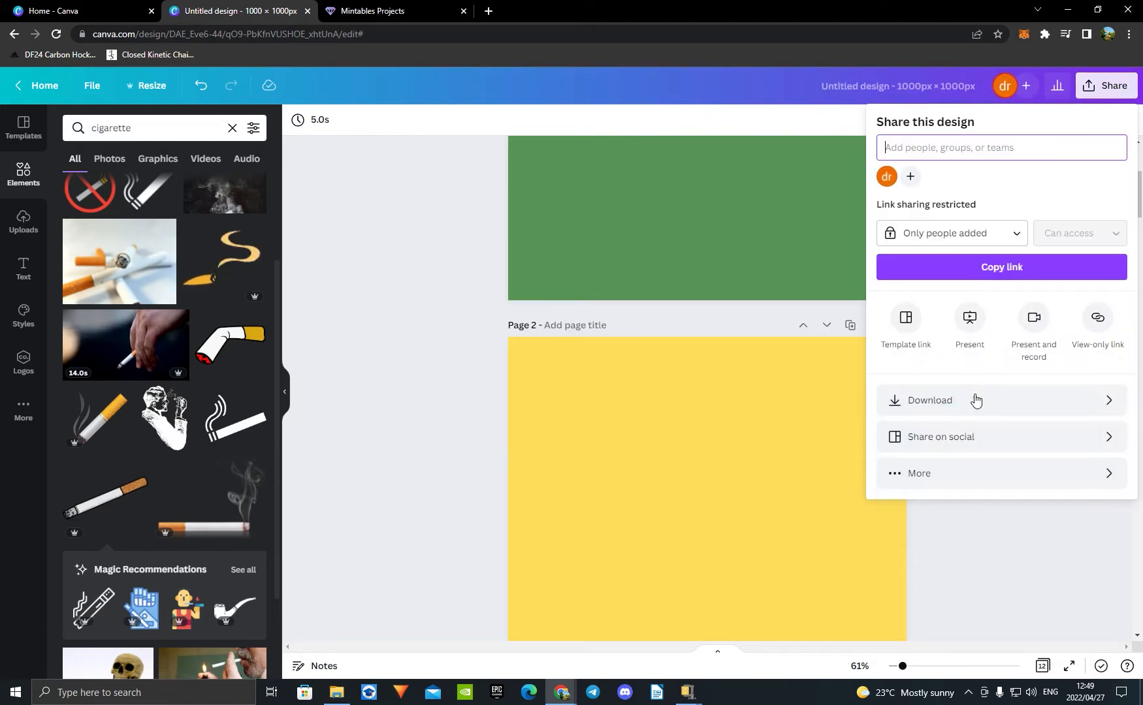
click(927, 401)
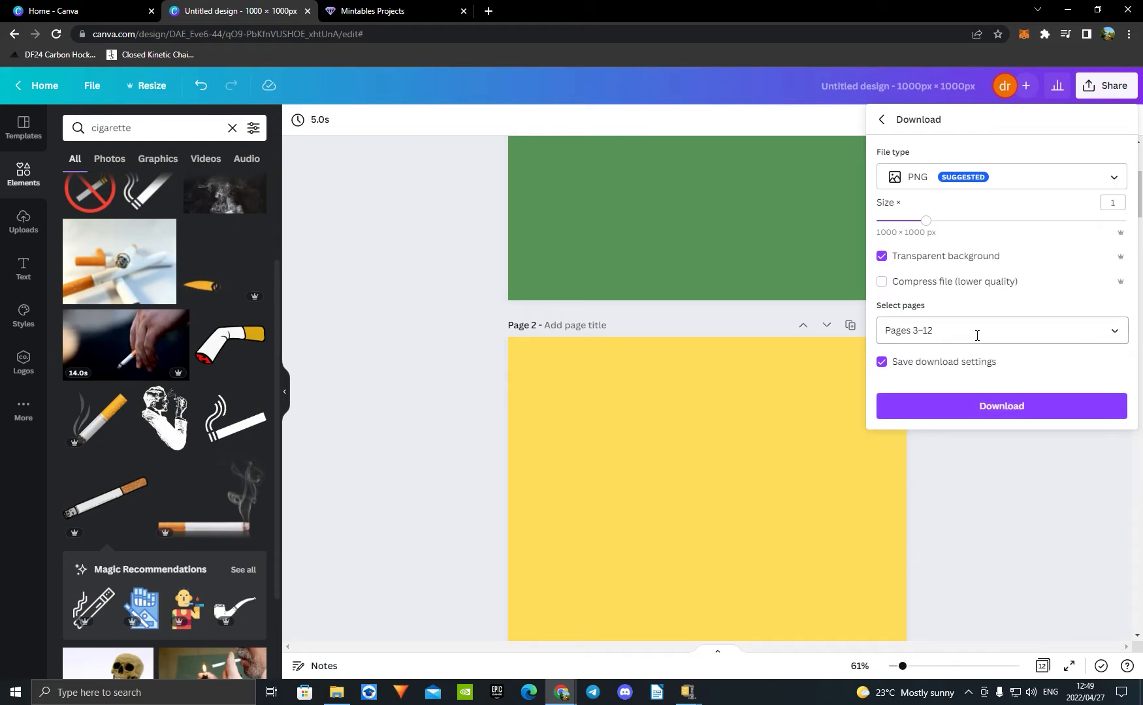
click(1049, 333)
scroll(1100, 444, down, 2)
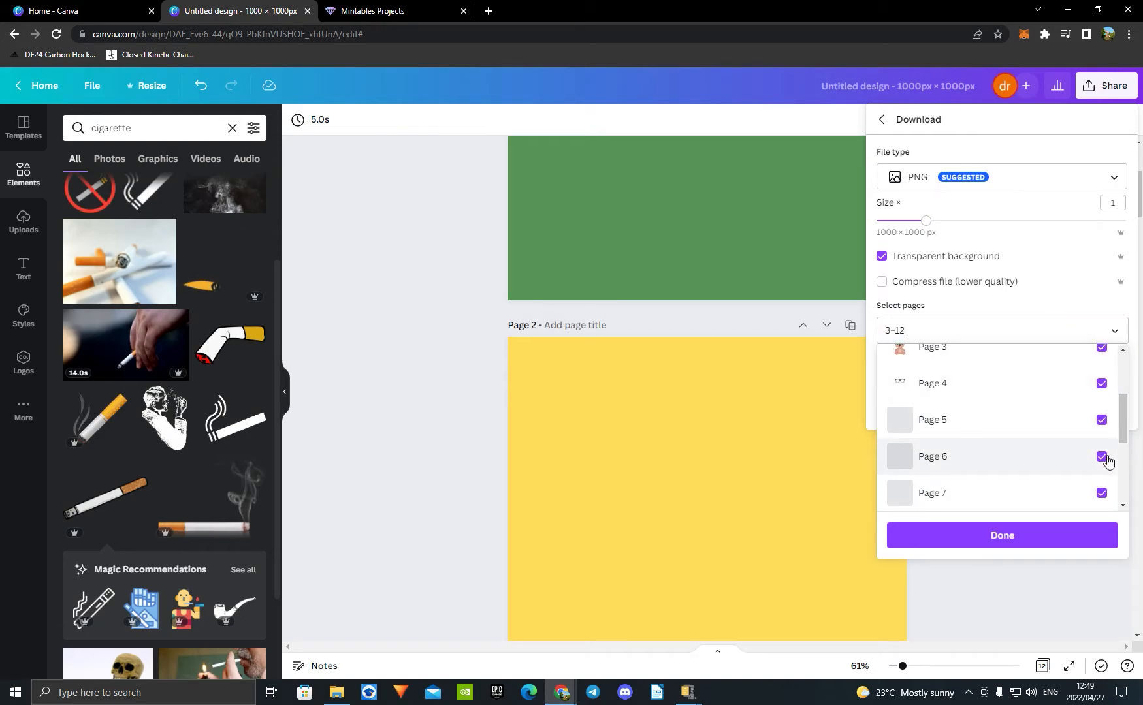
click(1101, 493)
click(1101, 457)
click(1101, 420)
click(1101, 384)
click(1101, 347)
scroll(1097, 412, down, 3)
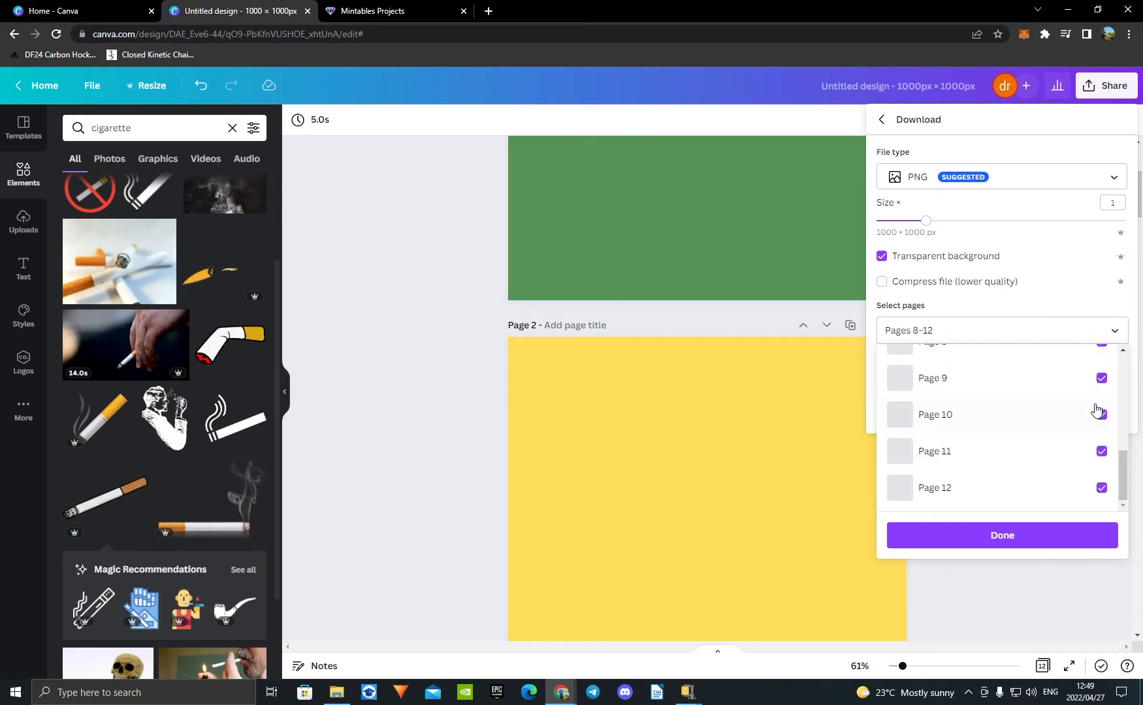
click(1101, 488)
click(1101, 452)
click(1101, 415)
click(1102, 378)
scroll(1100, 404, up, 1)
click(1100, 408)
scroll(1100, 435, down, 1)
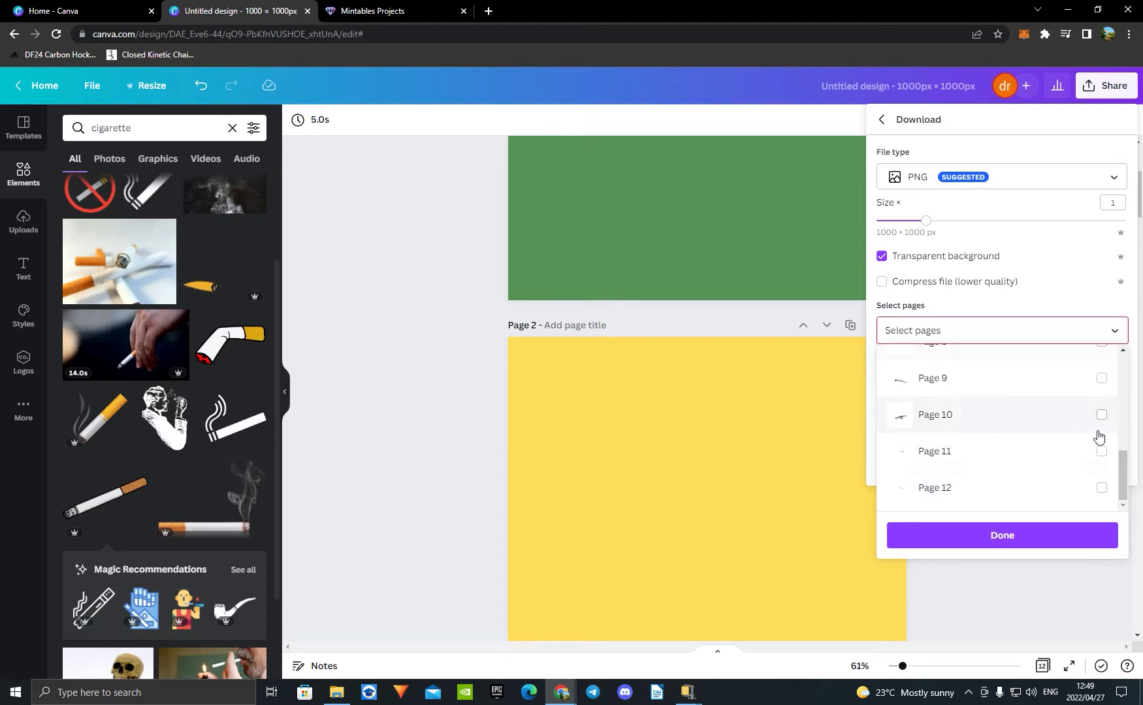
scroll(1092, 438, up, 5)
Step: Select only the background pages 1 and 2 for the PNG export and turn off the transparent background
click(1102, 404)
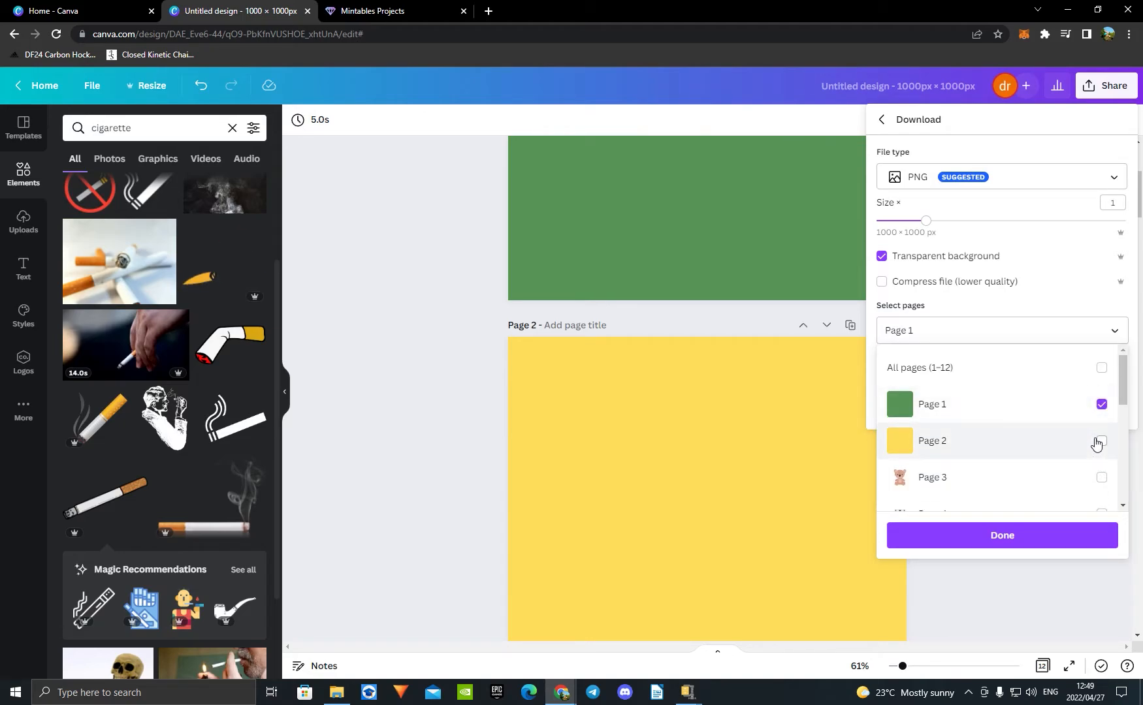
click(1101, 441)
click(885, 263)
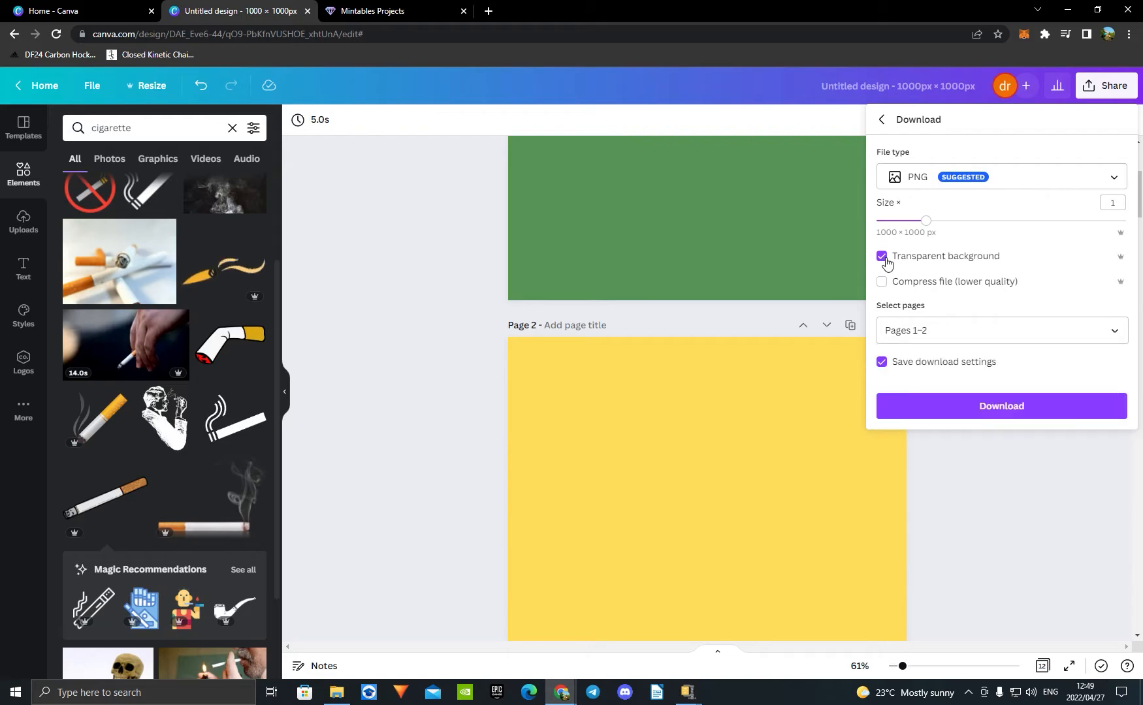
click(966, 329)
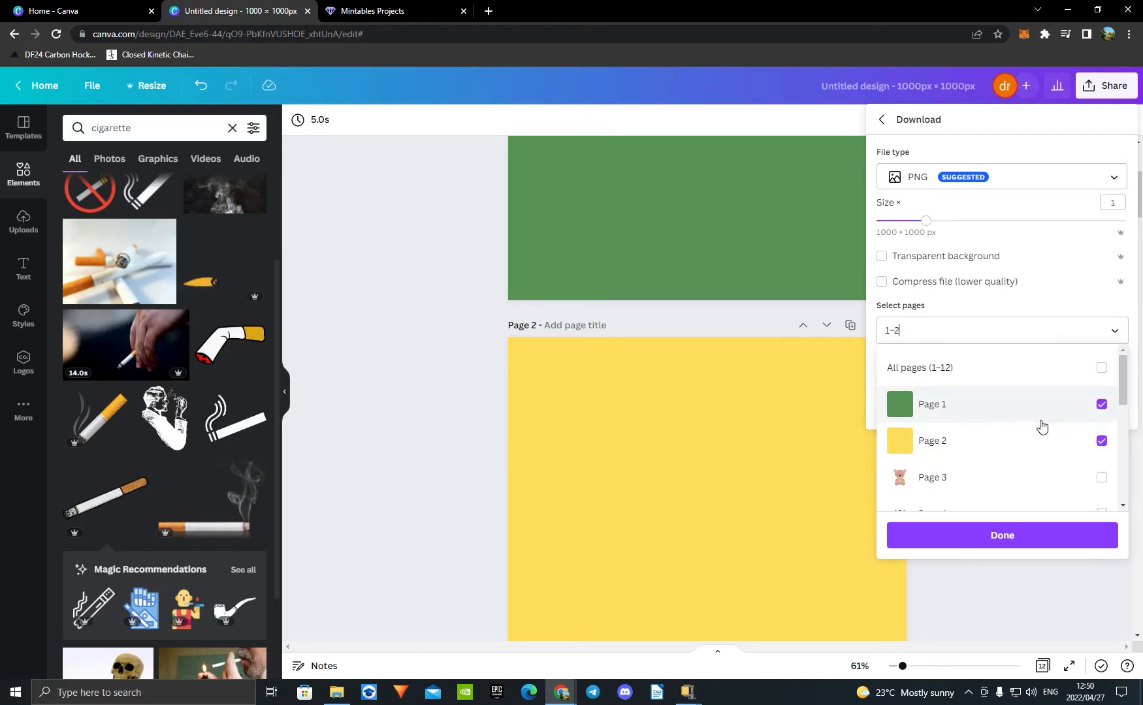
click(1020, 539)
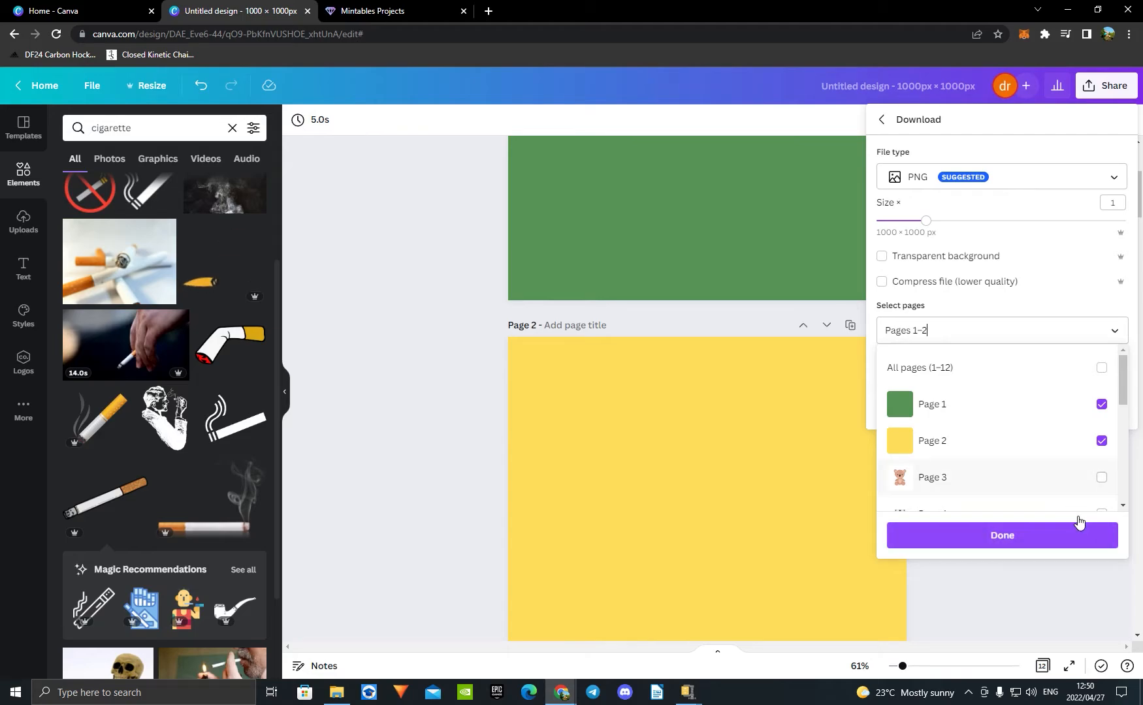
click(1028, 542)
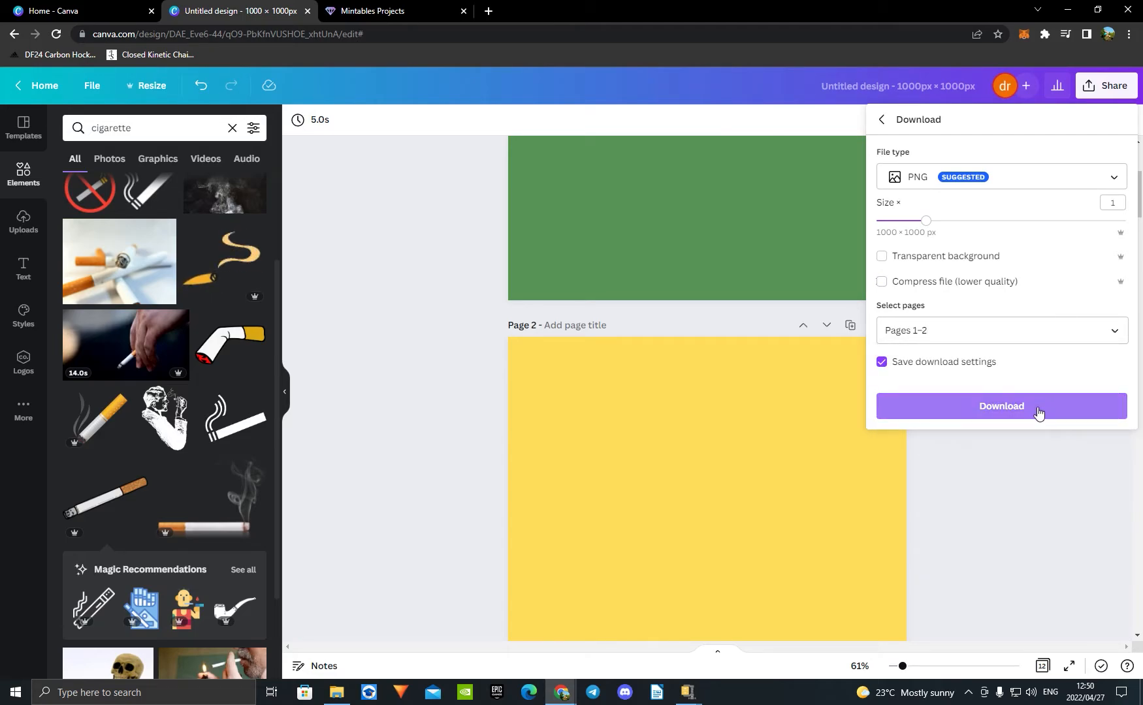
Step: Download pages 1–2 as opaque PNGs and switch to File Explorer to open the Downloads folder
click(1033, 413)
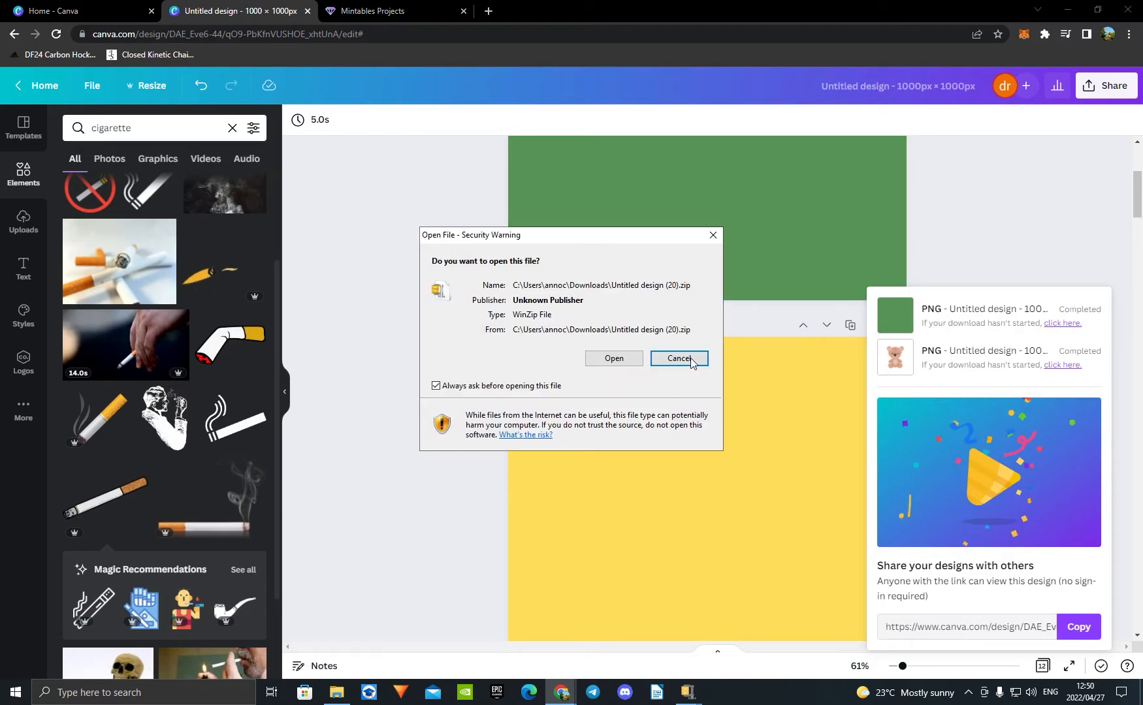
click(337, 692)
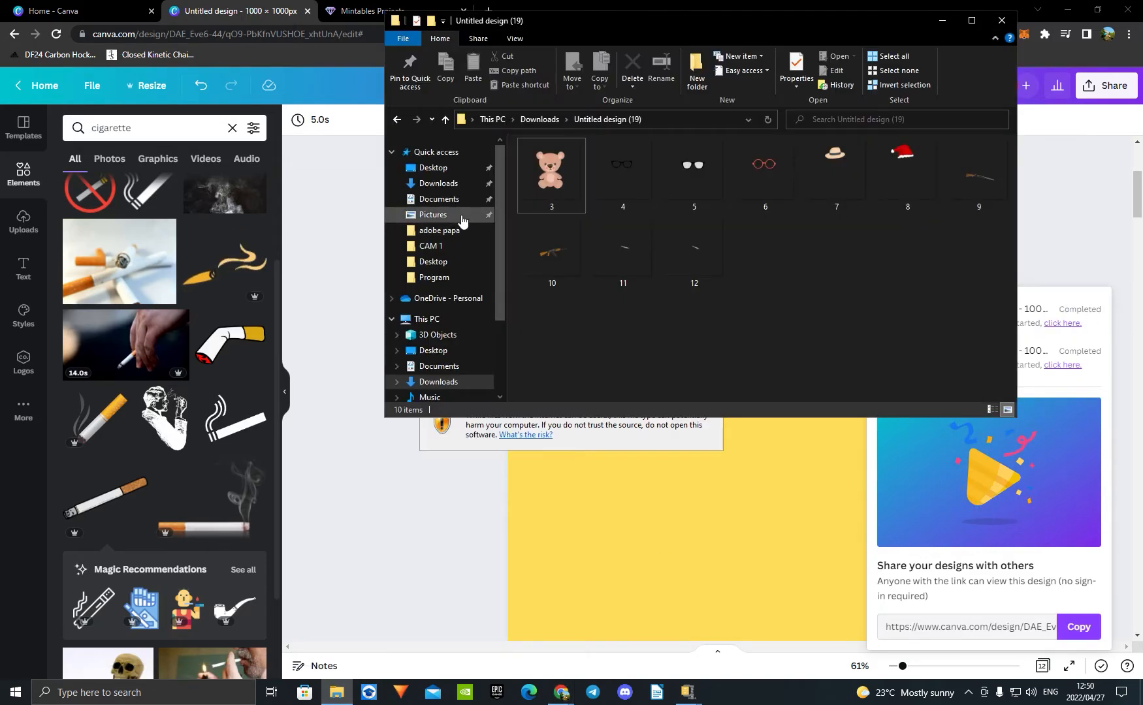
click(454, 188)
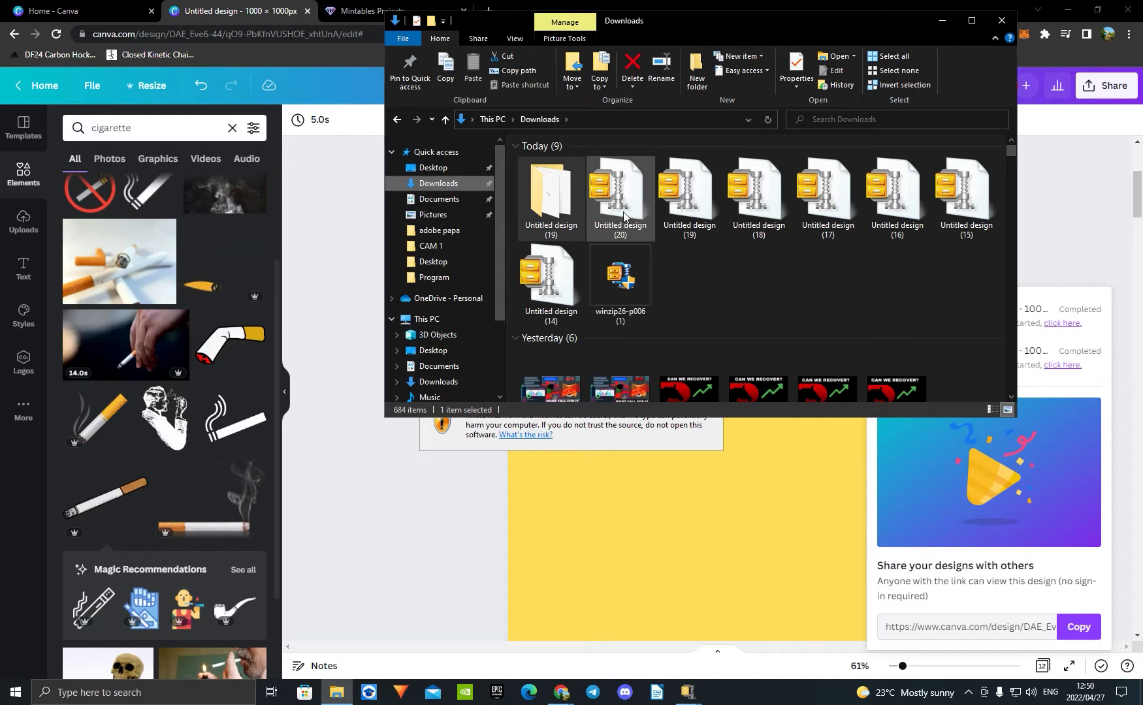
Step: Extract the "Untitled design (20)" archive to its default folder and return to Canva, dismissing the file-opening prompt
right_click(623, 212)
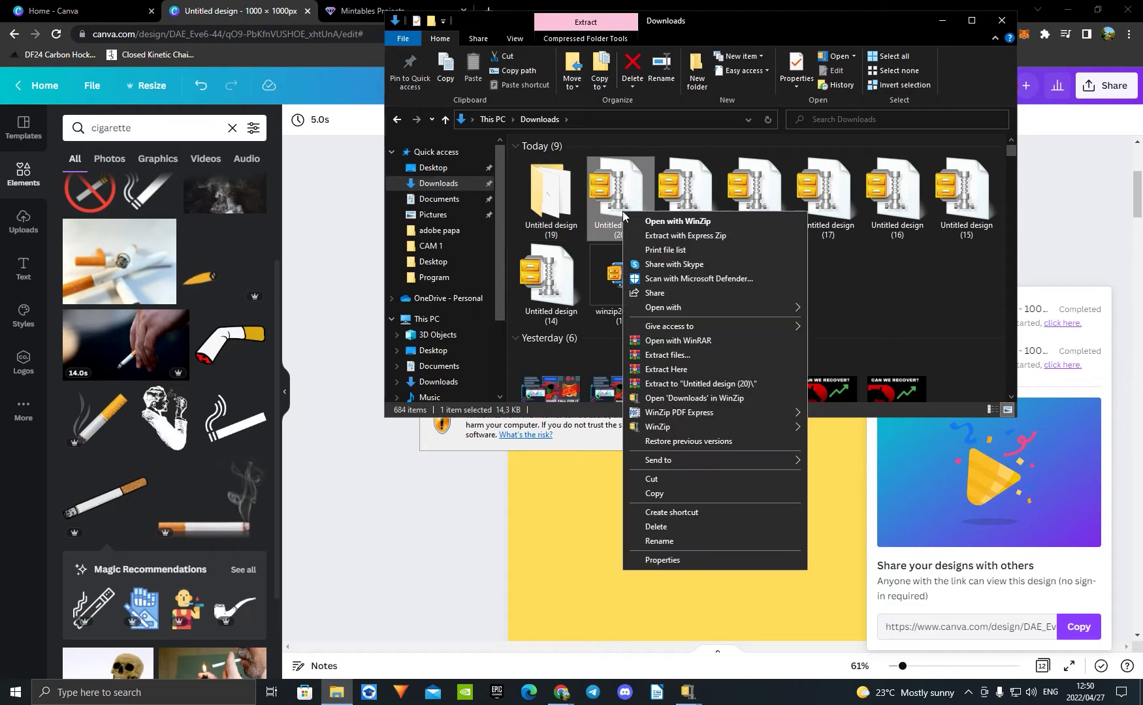
click(689, 355)
click(595, 493)
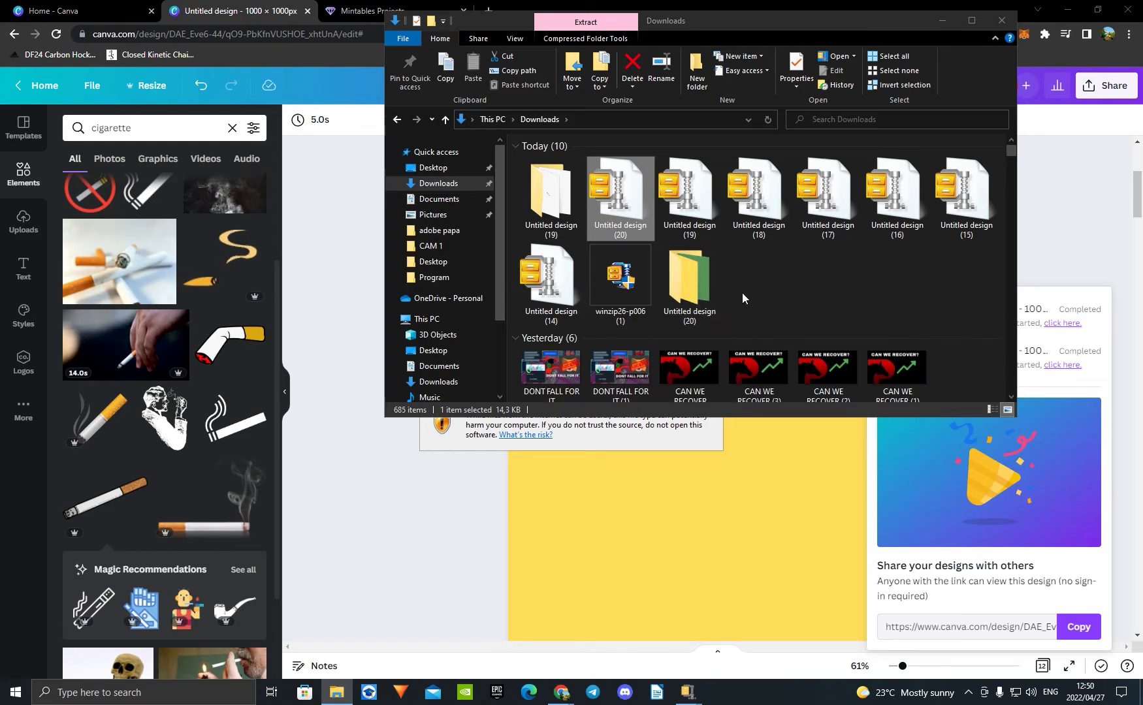
click(942, 21)
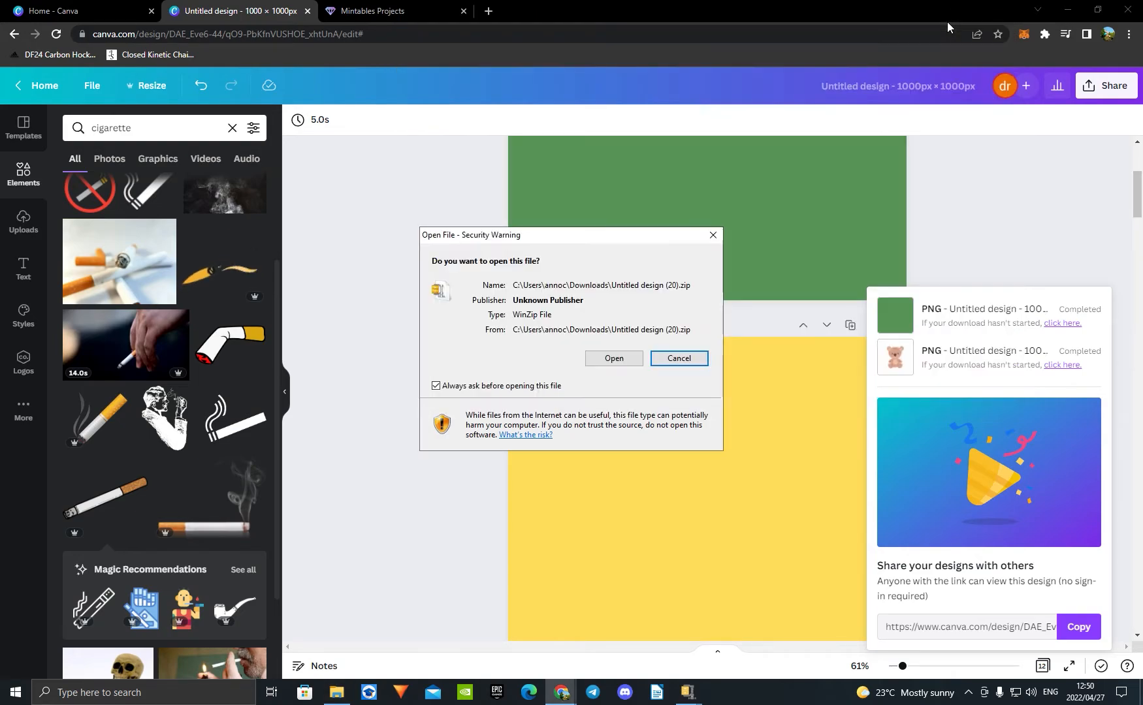
click(713, 235)
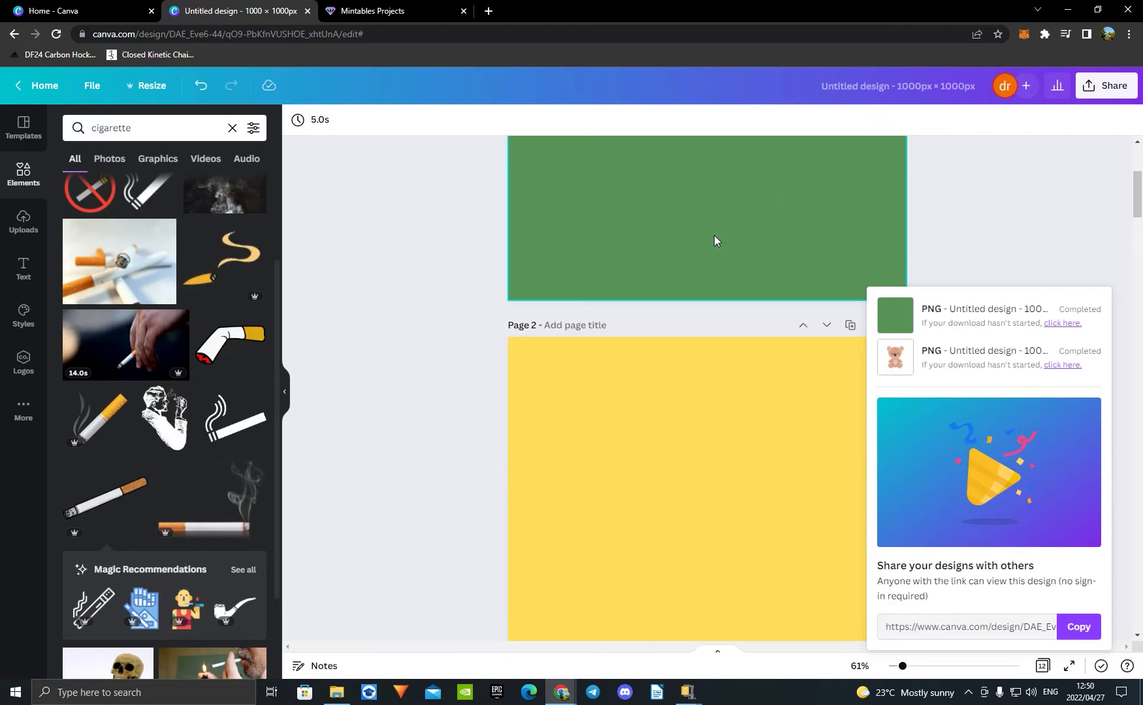
Step: Switch from the Canva design to Mintables and create a new project
scroll(714, 240, down, 10)
scroll(849, 300, down, 20)
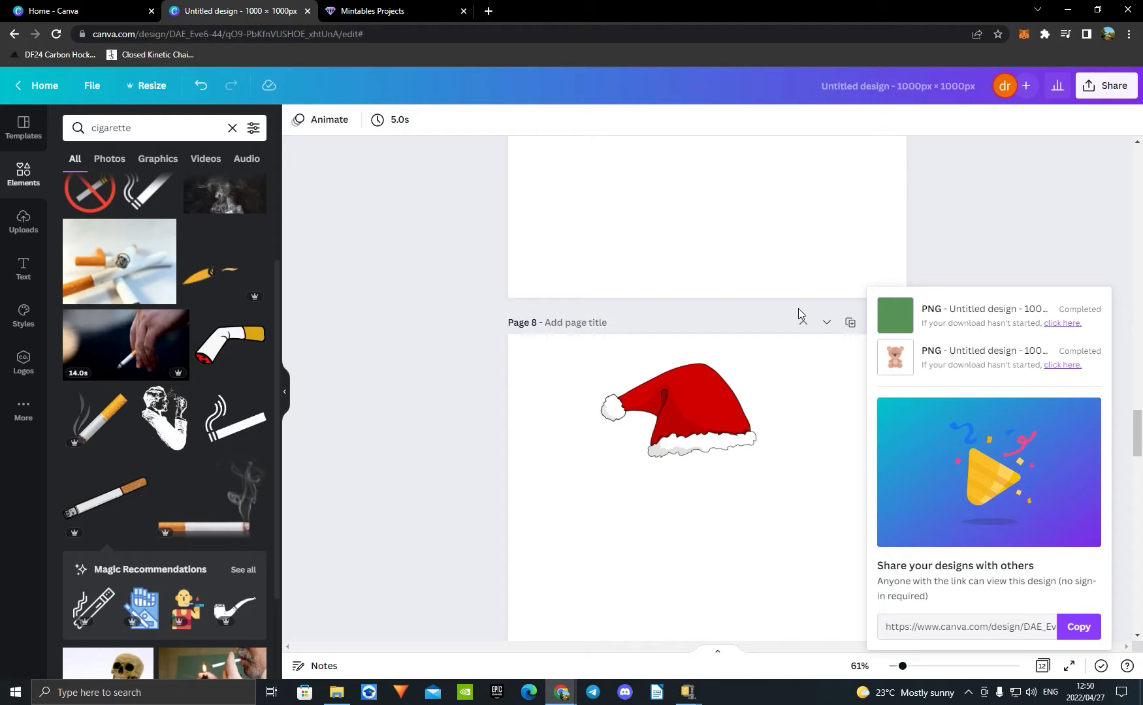
click(383, 11)
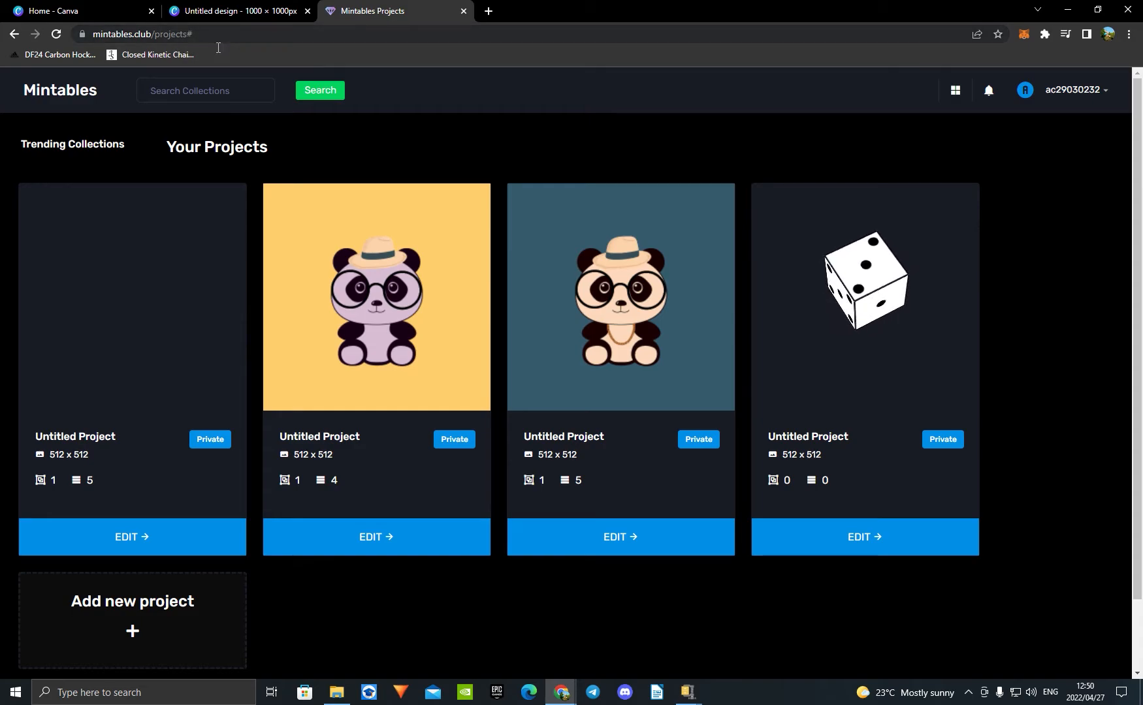
click(172, 631)
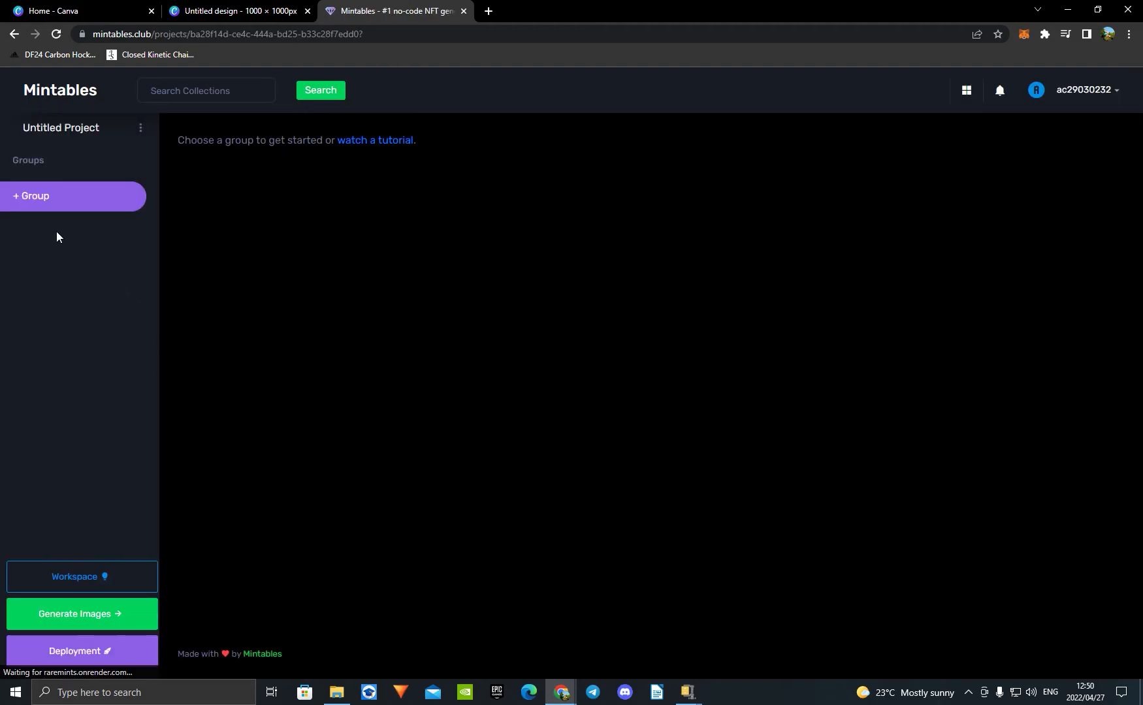
Step: Add a group named "nfts" to the new project and expand it
click(37, 198)
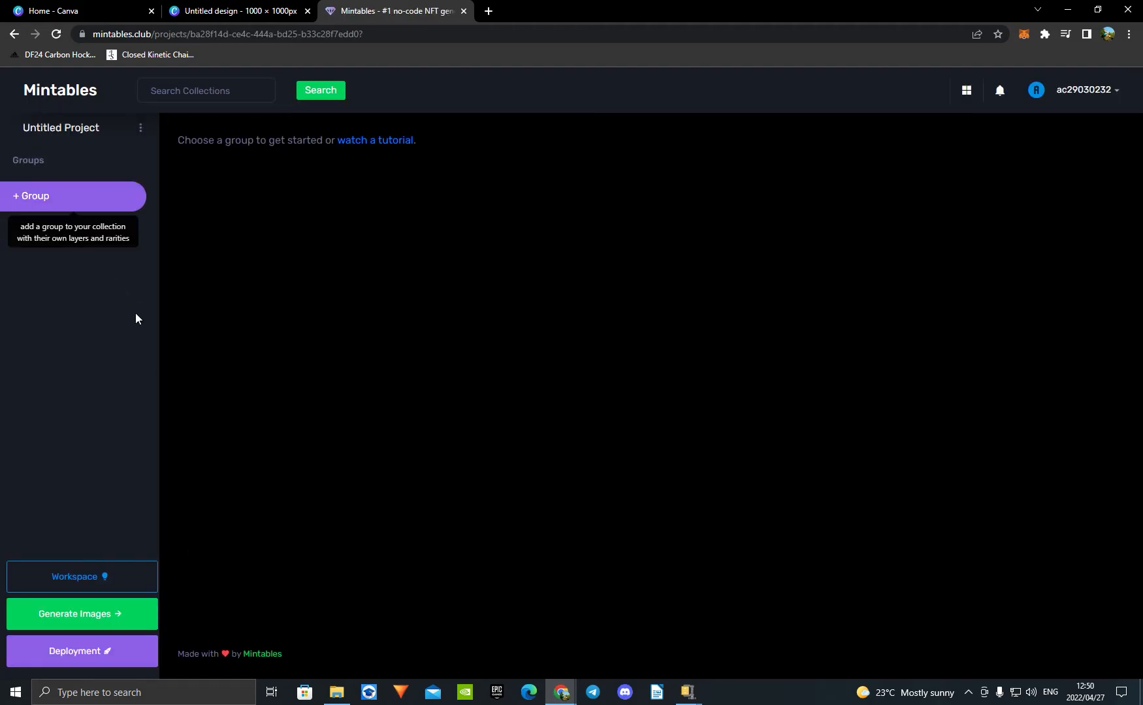
click(37, 198)
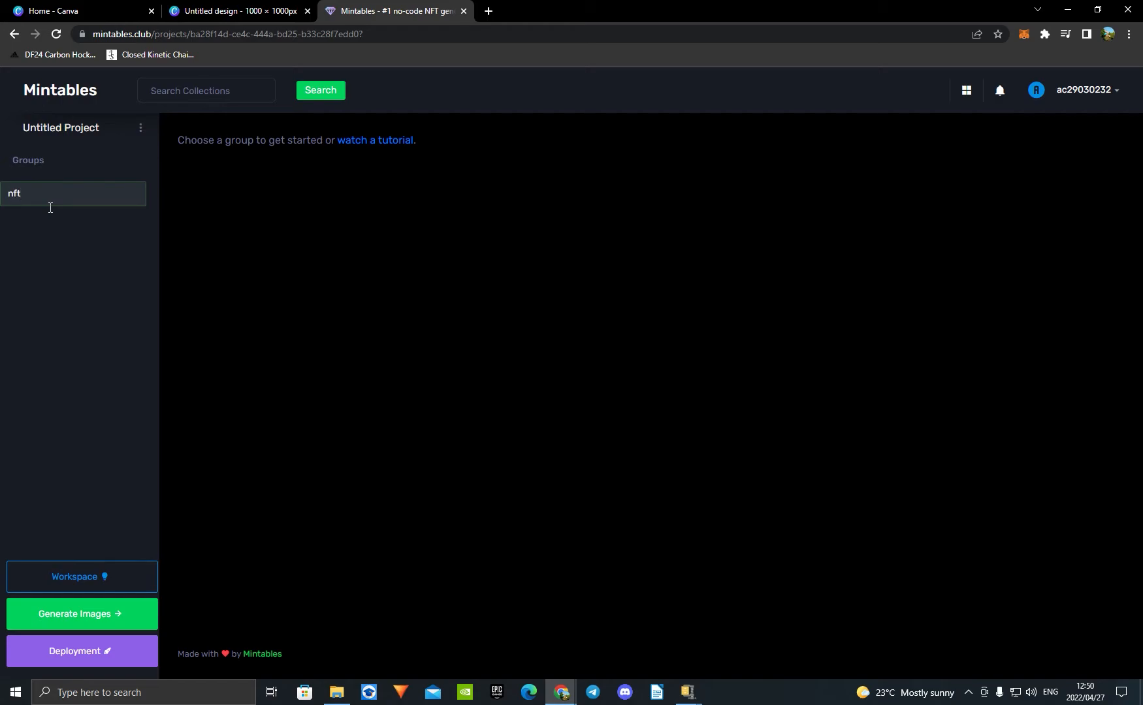
key(Return)
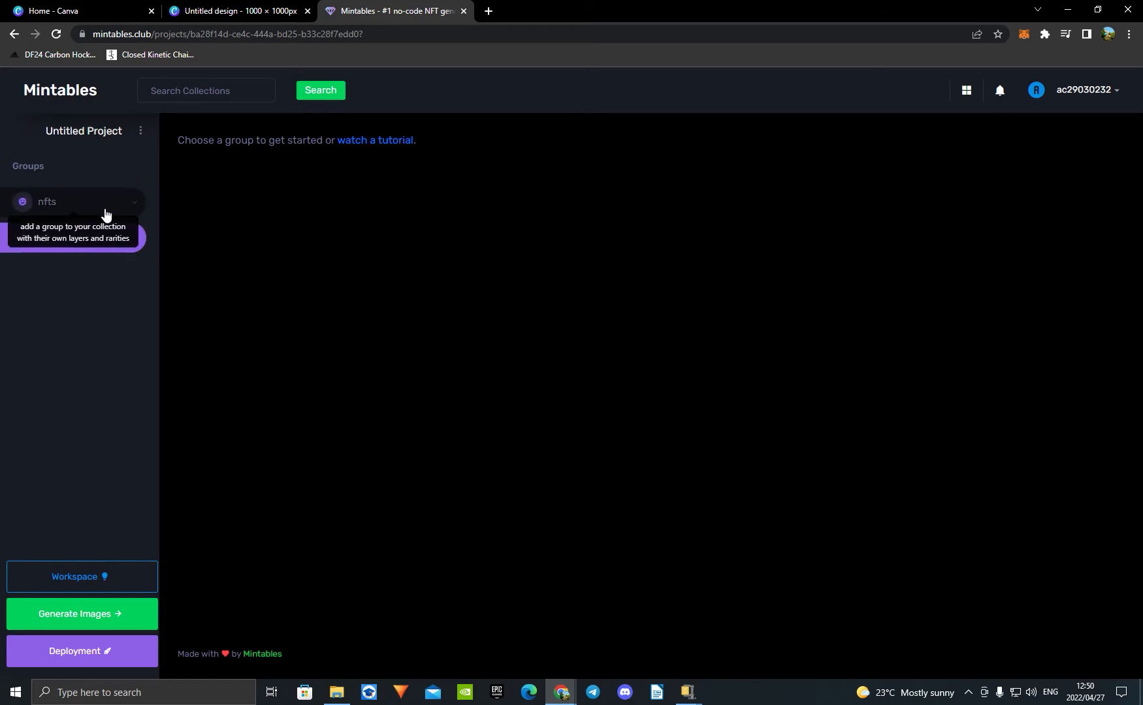
click(139, 209)
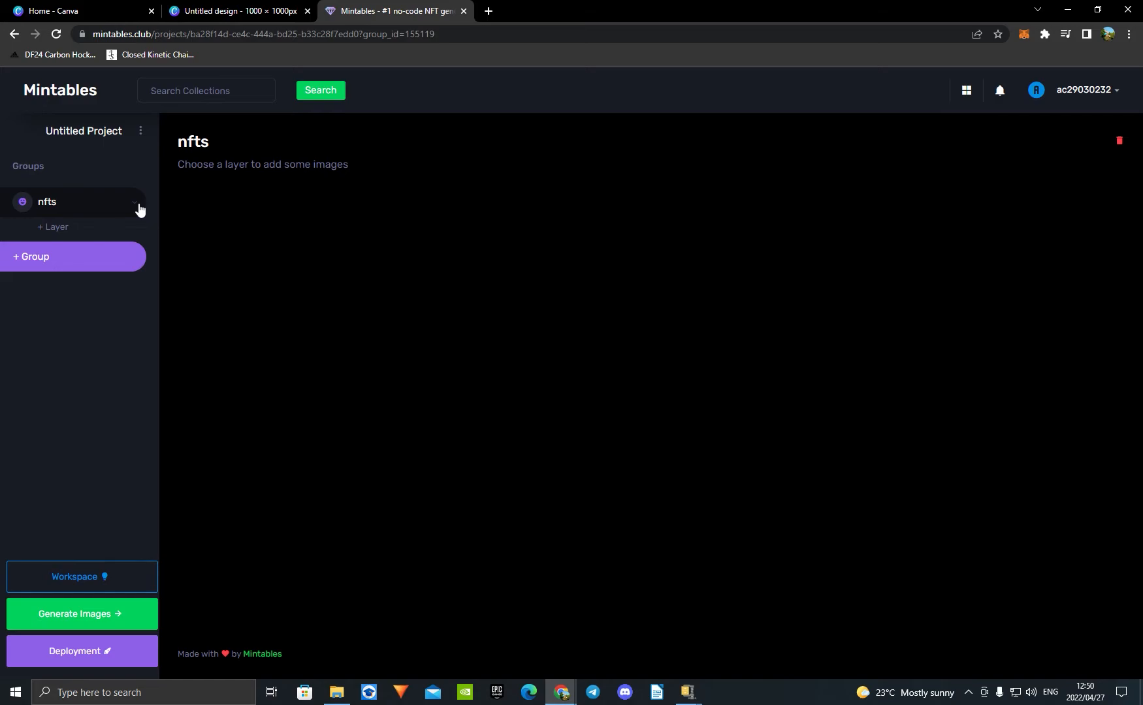
Step: Add layers named "background", "base" and "gun", in that order, to the nfts group
click(68, 228)
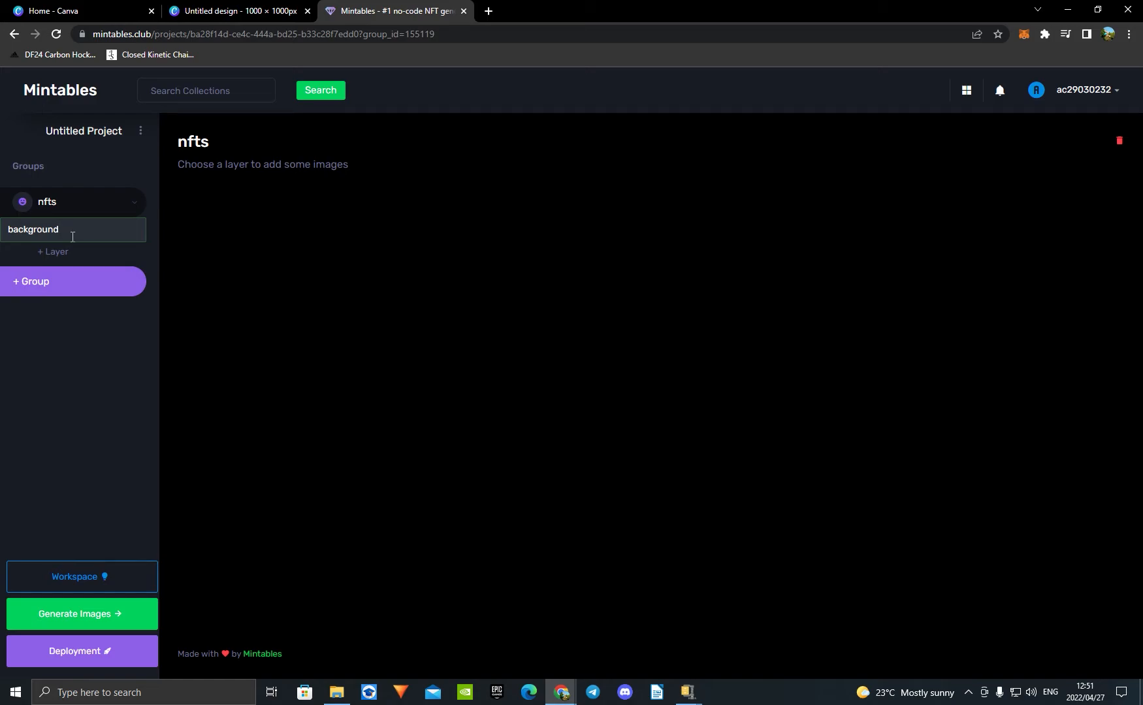
key(Return)
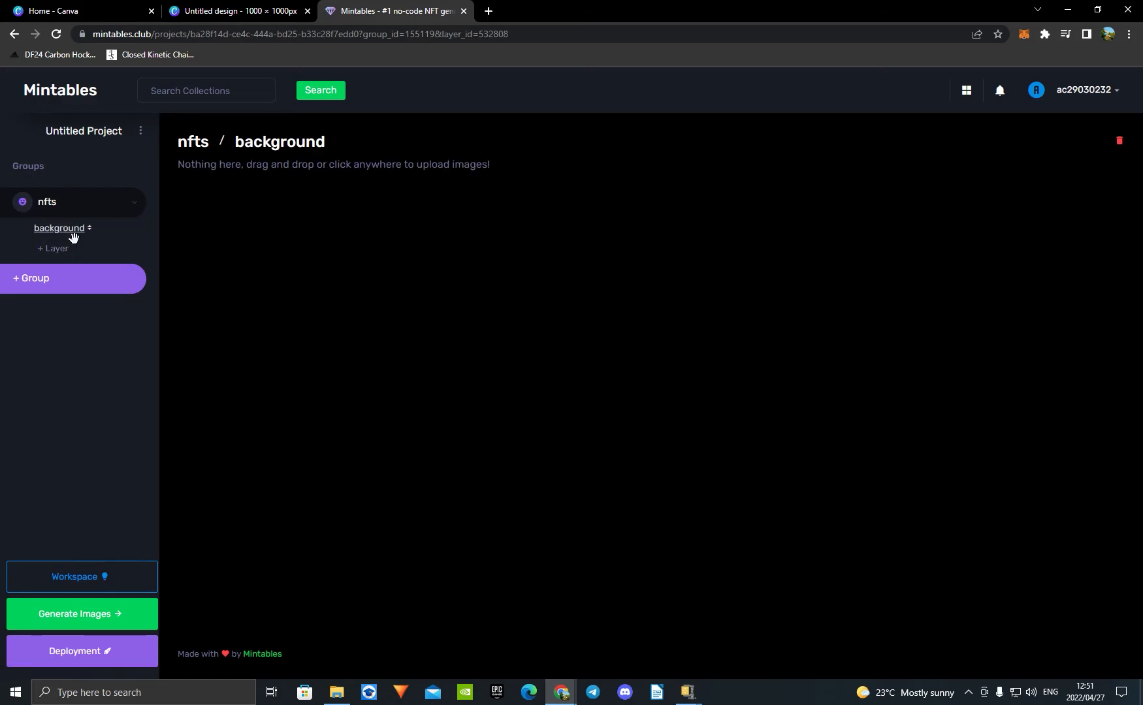
click(56, 248)
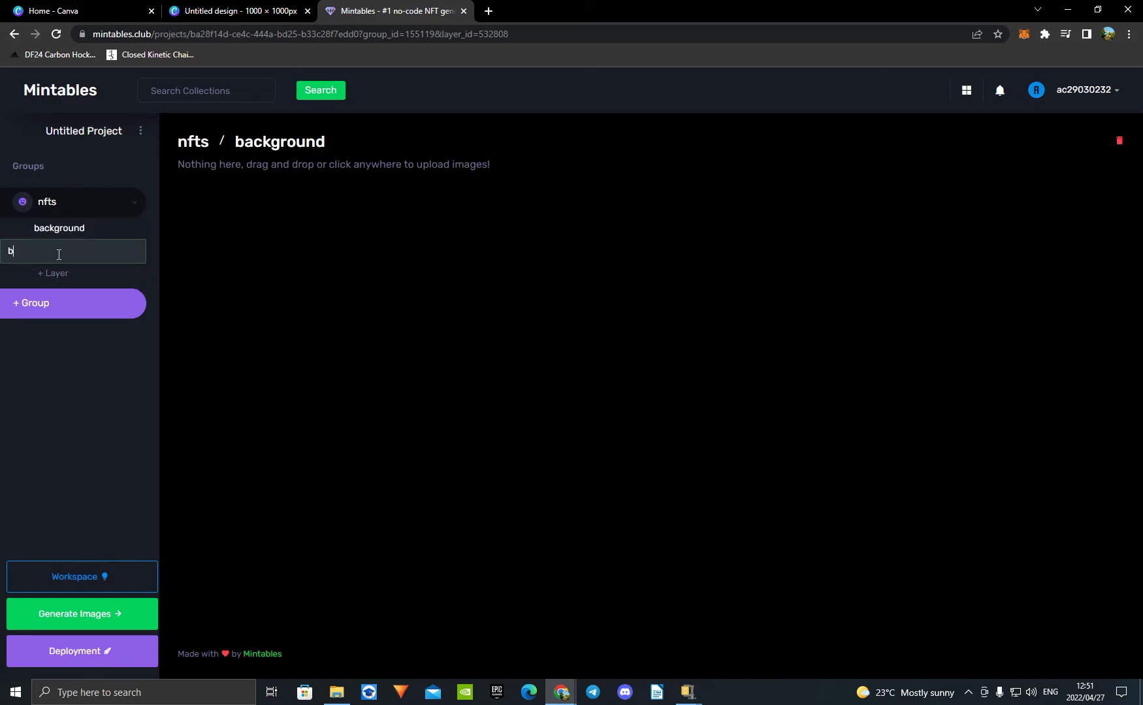
key(Return)
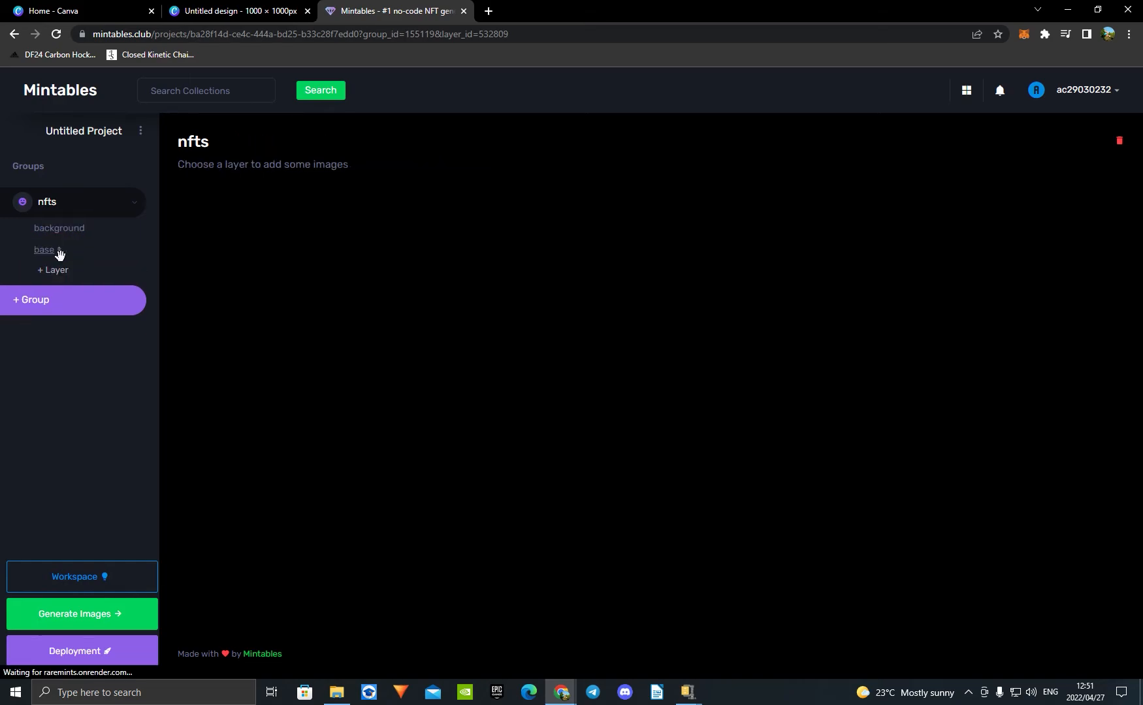
click(58, 269)
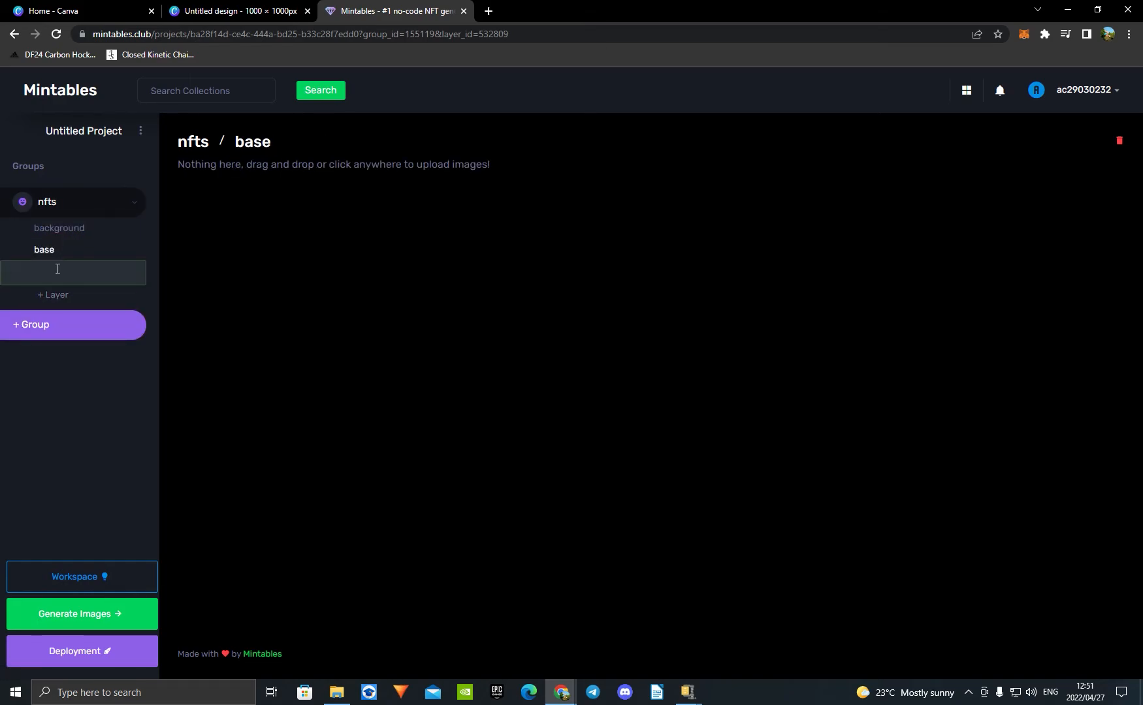
key(Return)
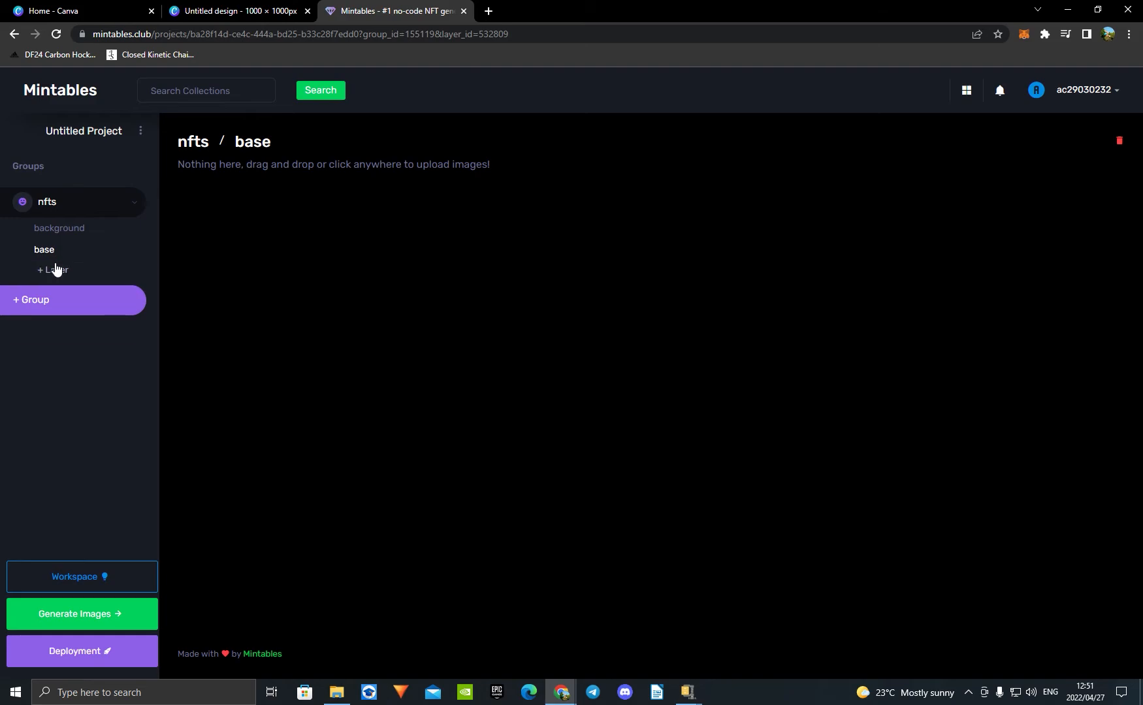
Step: Add layers named "glasses", "hat" and "cig", in that order, below the gun layer
click(59, 294)
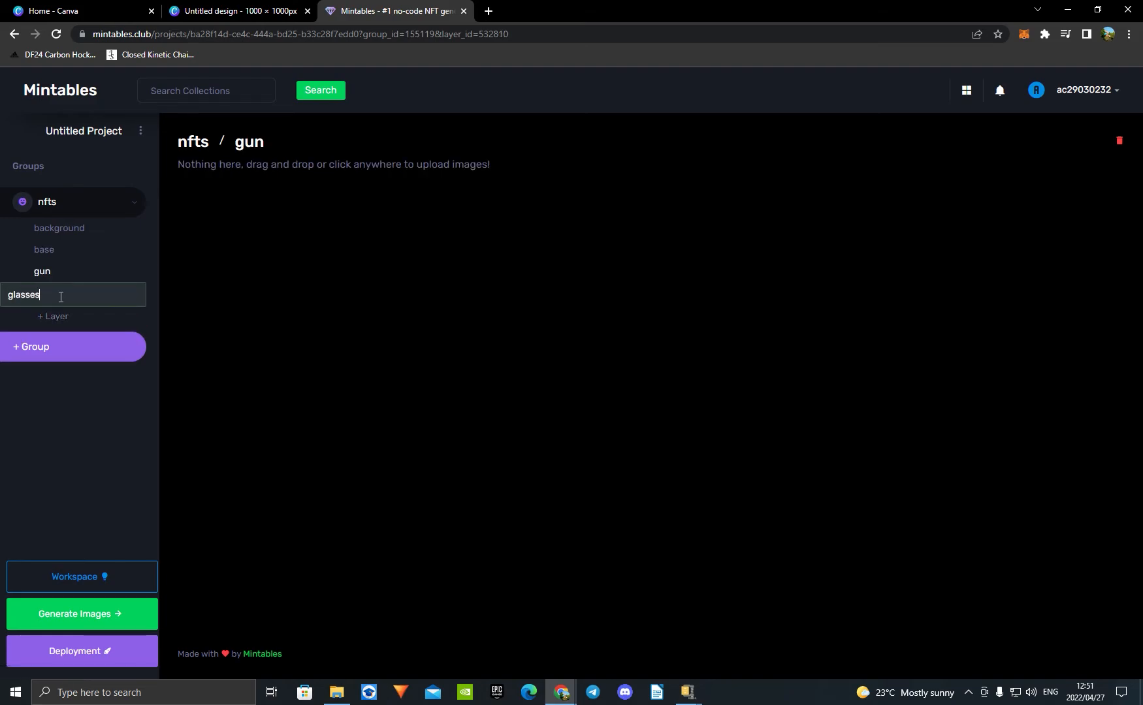
key(Return)
click(64, 316)
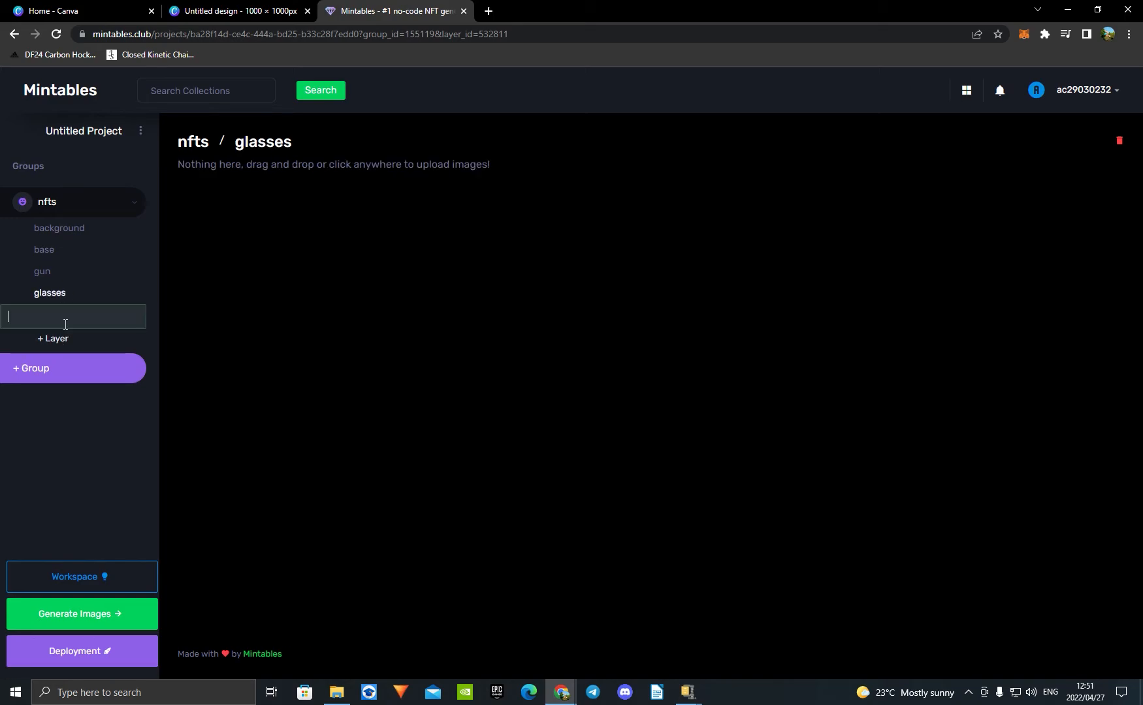
text(hat)
key(Return)
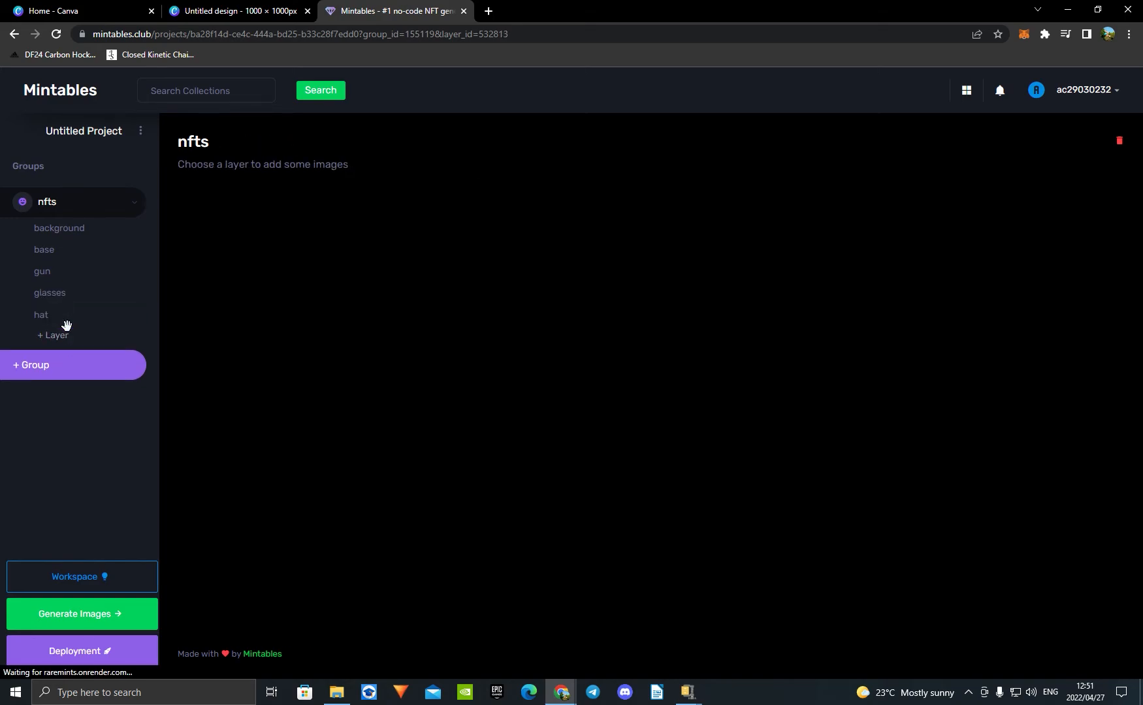
click(65, 337)
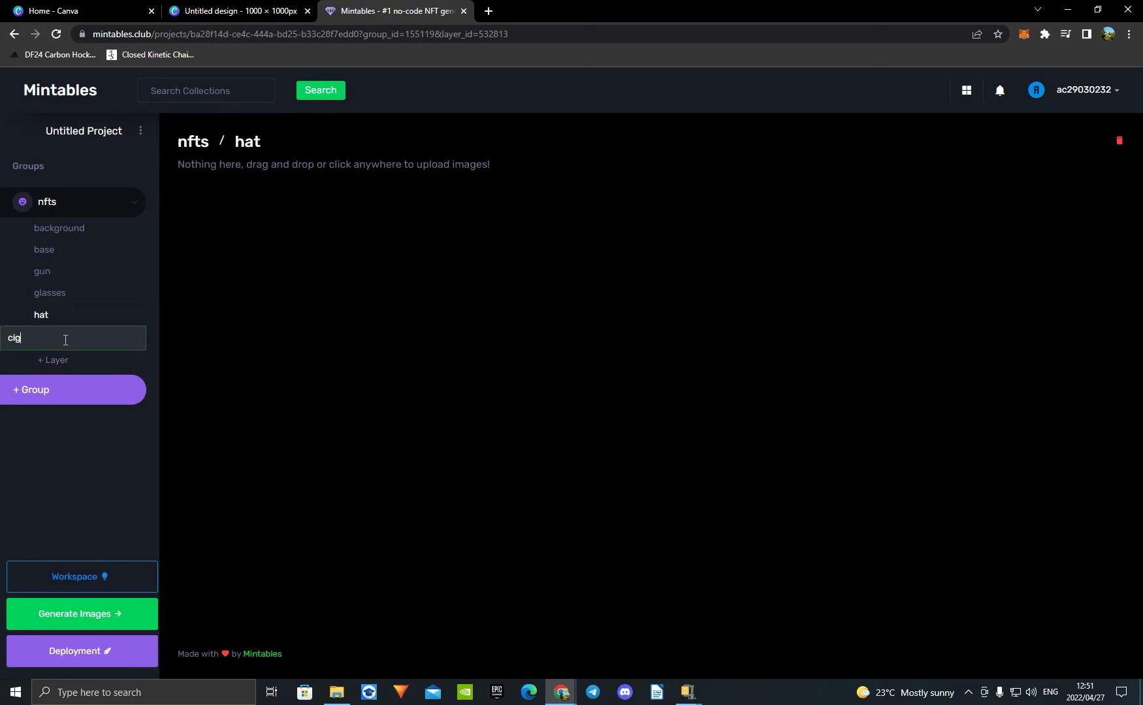
text(cig)
key(Return)
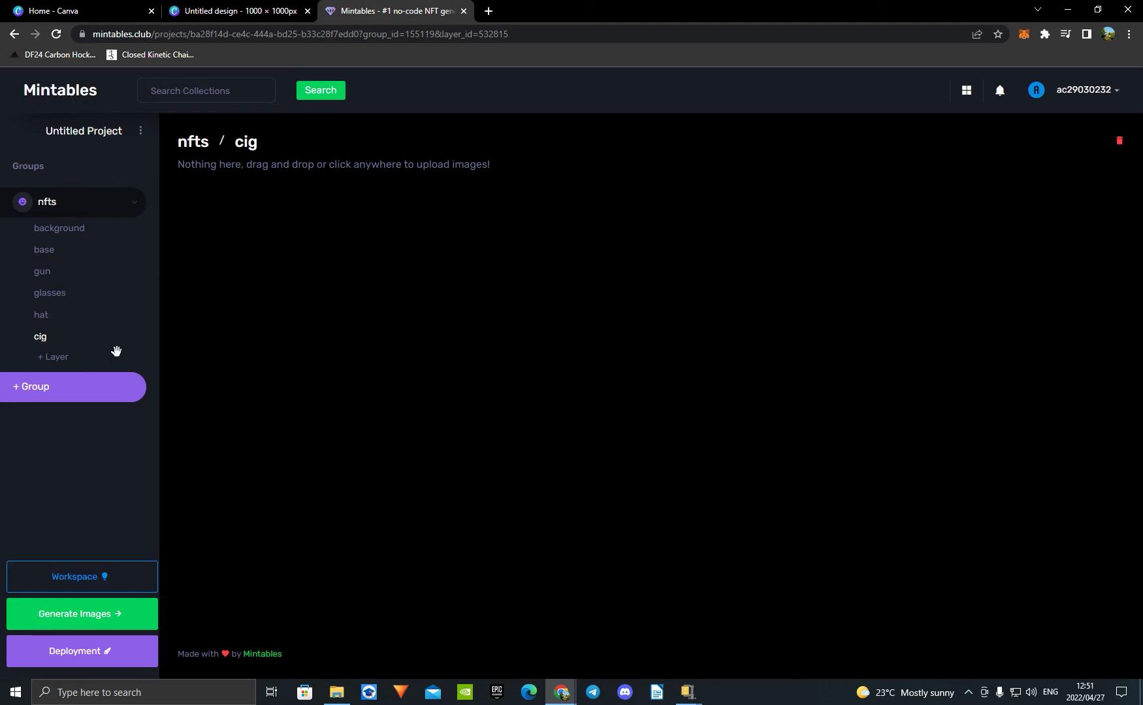
mouse_move(116, 352)
mouse_down()
mouse_move(120, 260)
mouse_move(121, 355)
mouse_up()
Step: Upload the green and yellow images 1 and 2 from the "Untitled design (20)" folder to the background layer
click(66, 233)
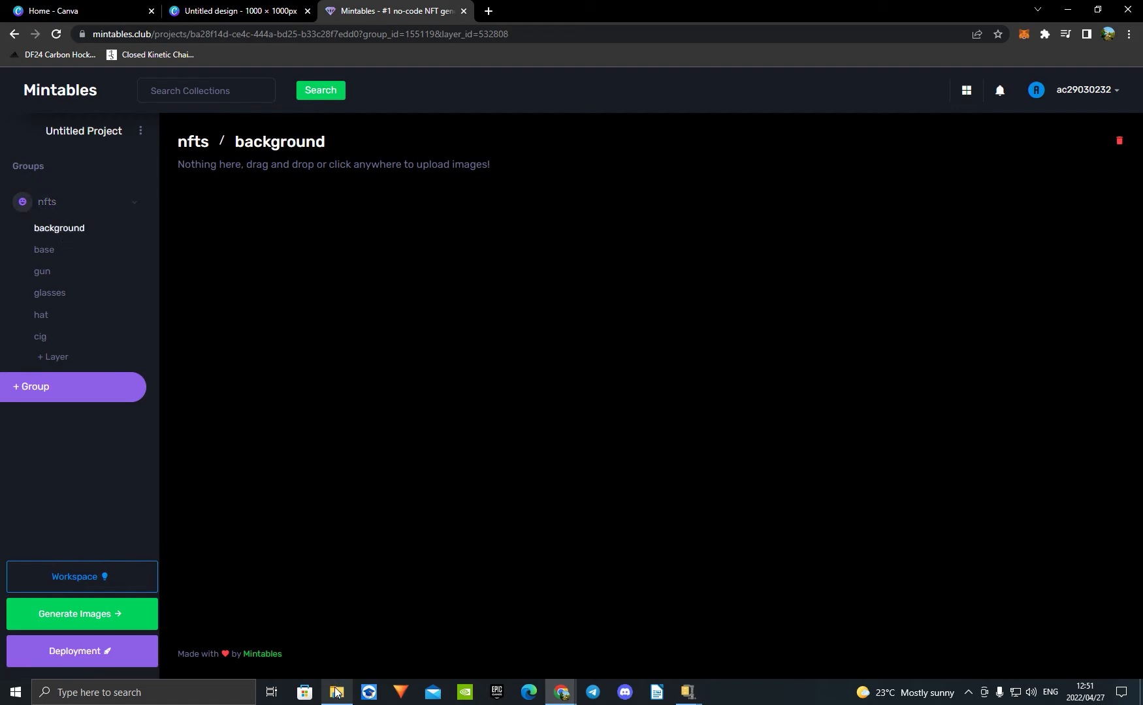
click(335, 693)
double_click(704, 306)
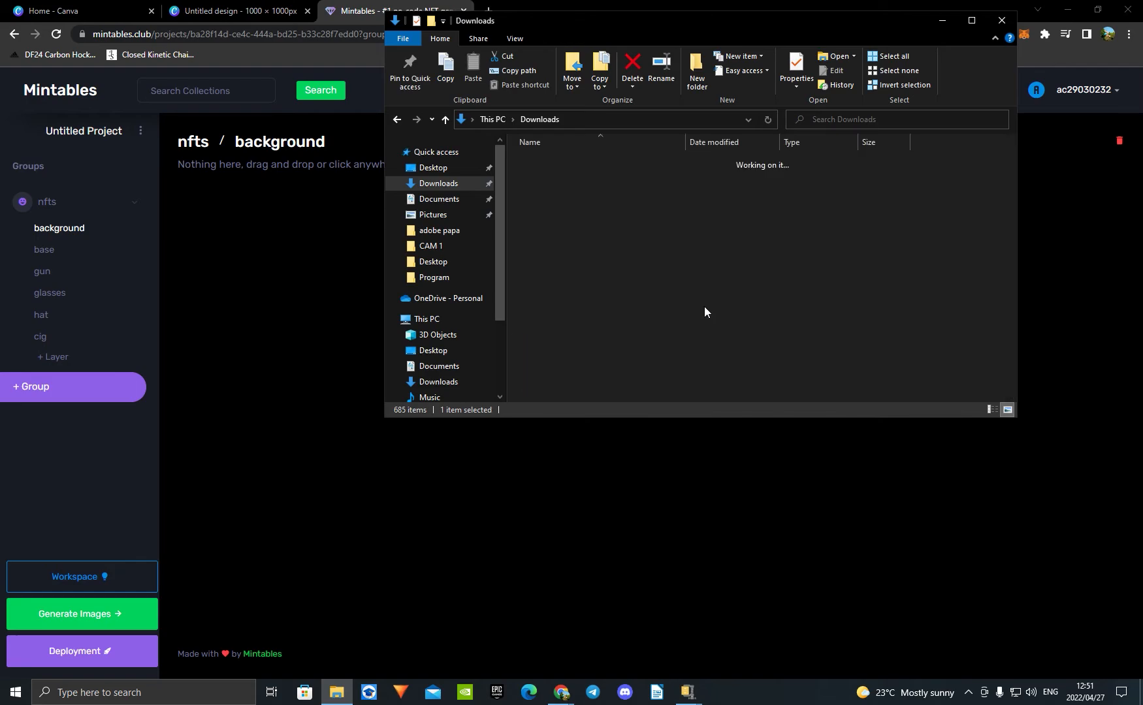
drag(693, 309, 295, 270)
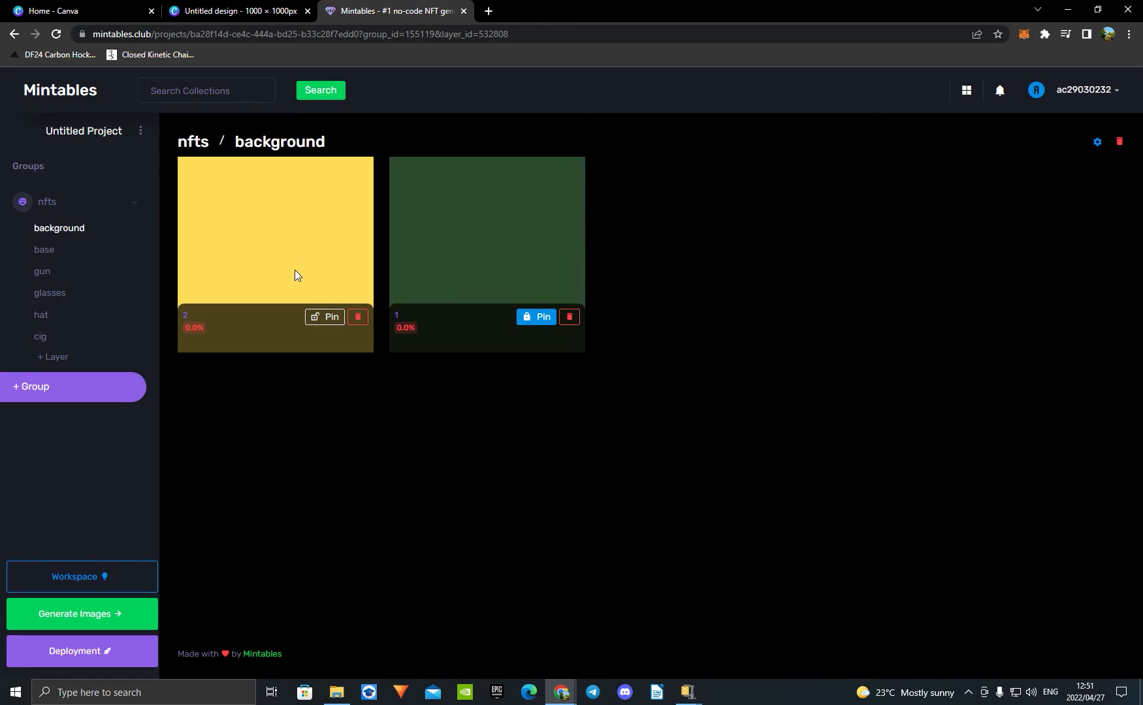
Step: Upload the teddy bear image 3 from the "Untitled design (19)" folder to the base layer
click(49, 253)
click(336, 693)
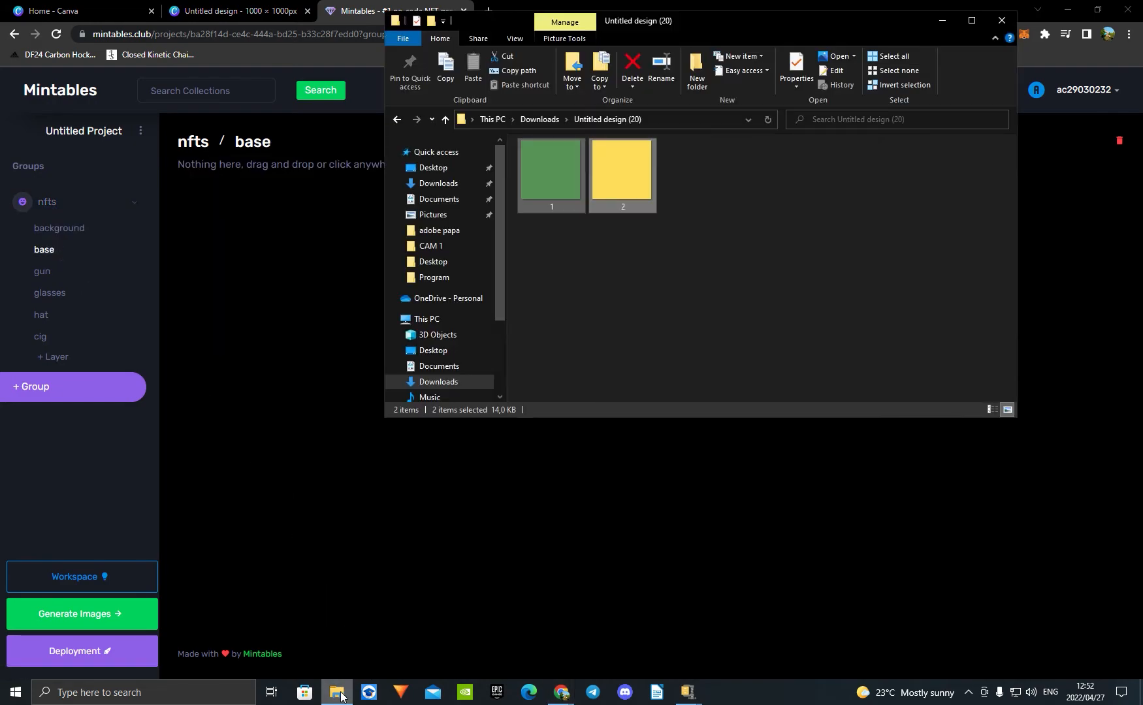
click(444, 382)
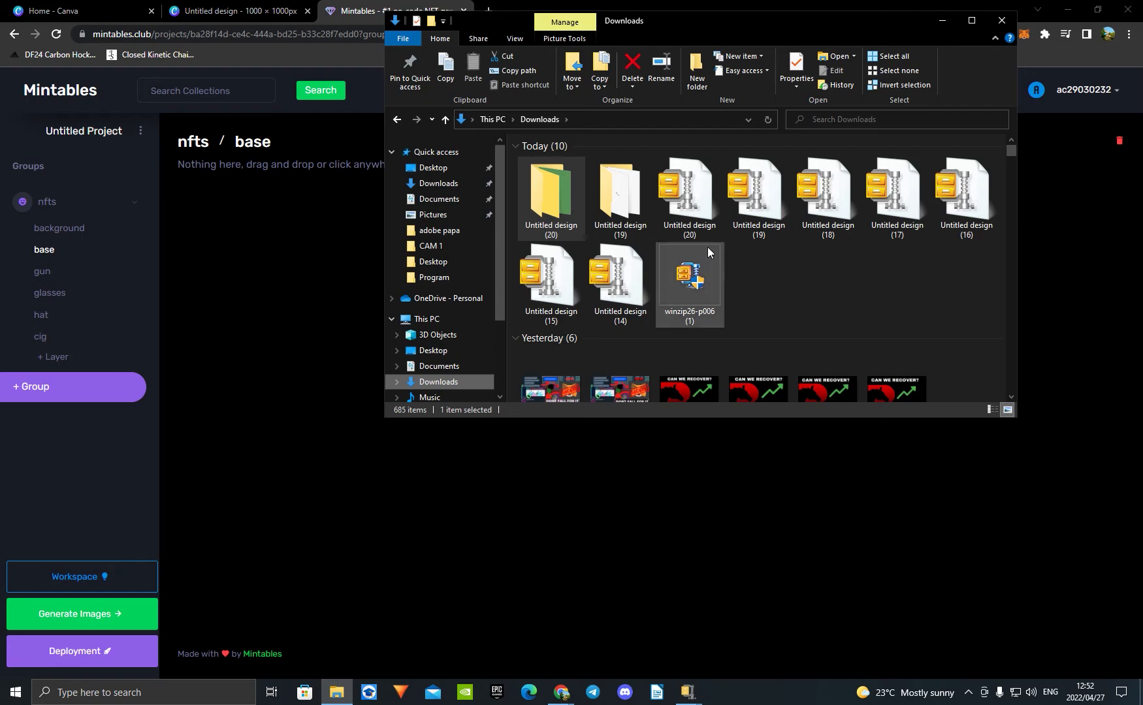
double_click(617, 202)
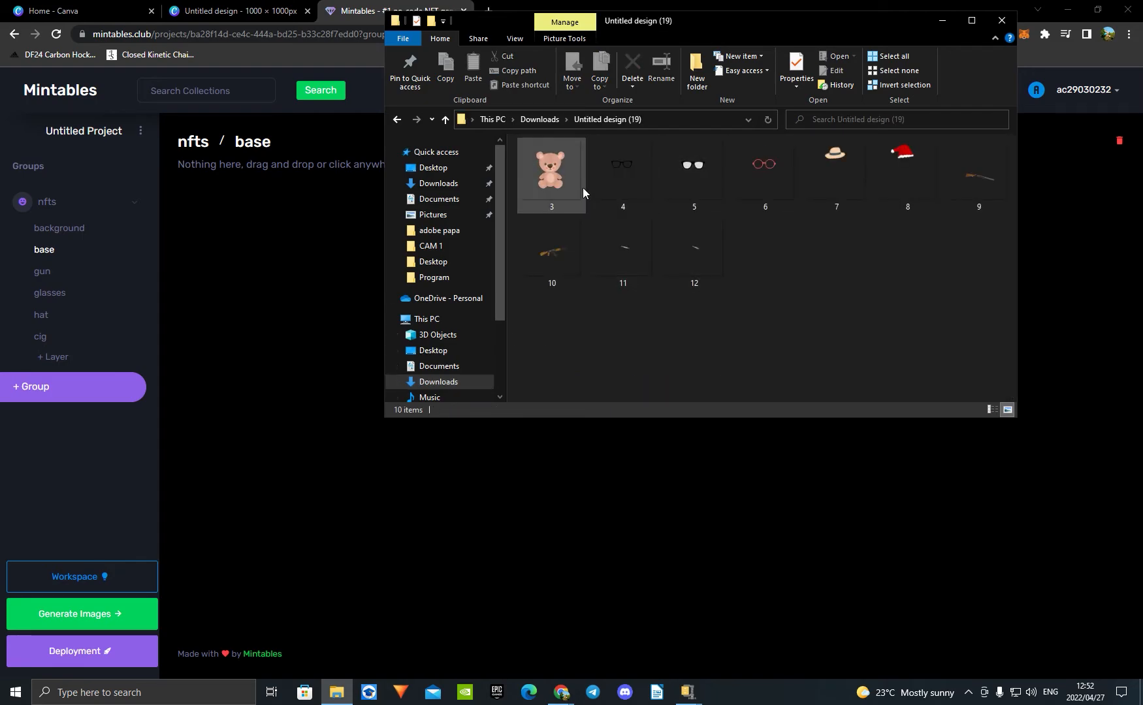
drag(559, 181, 304, 295)
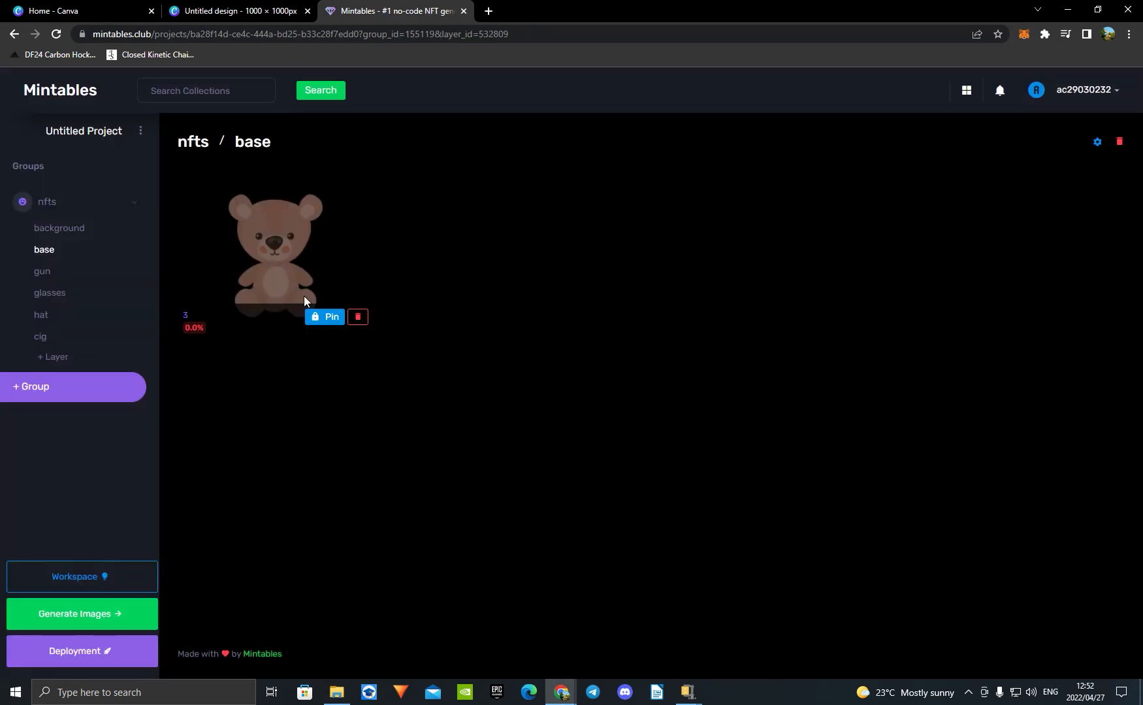
Step: Upload gun images 9 and 10 from the "Untitled design (19)" folder to the gun layer
click(43, 271)
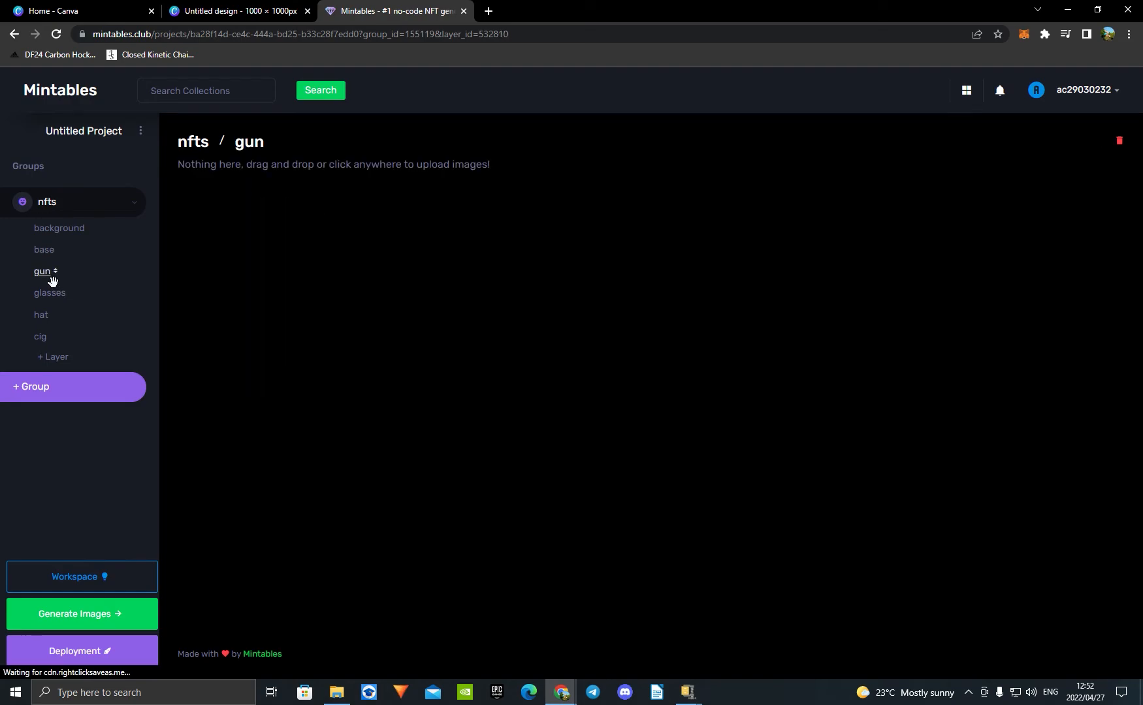
click(336, 693)
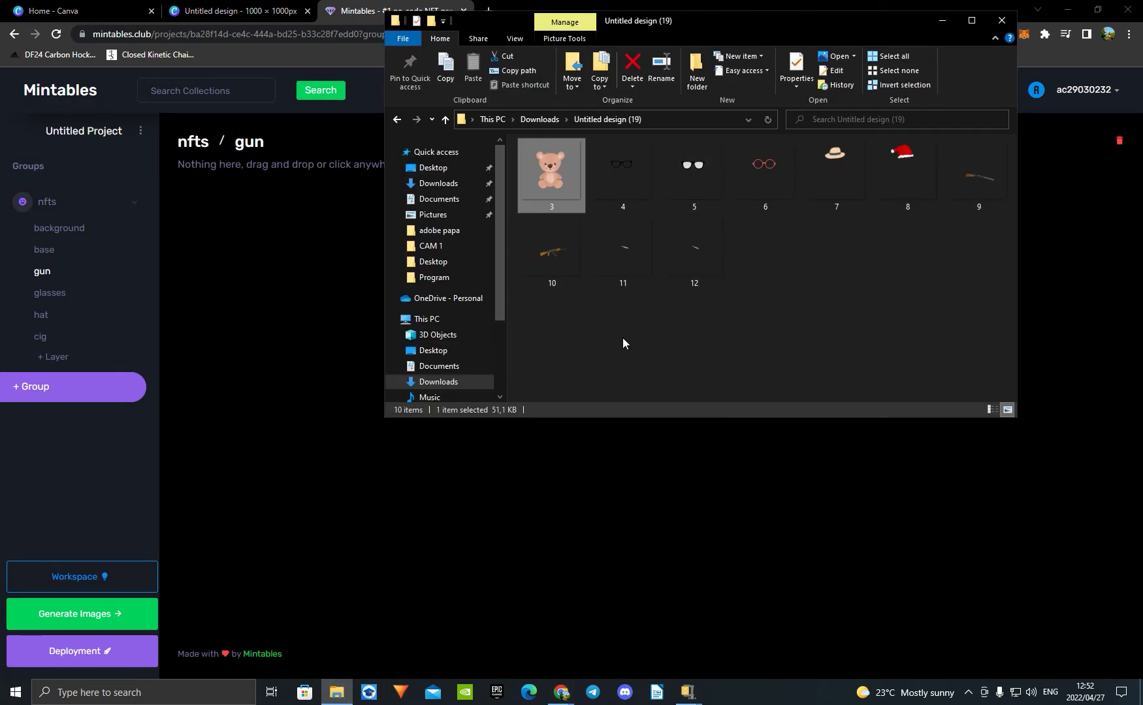
drag(975, 179, 274, 366)
click(336, 693)
drag(571, 266, 272, 450)
Step: Upload glasses images 4, 5 and 6 from the "Untitled design (19)" folder to the glasses layer
click(49, 293)
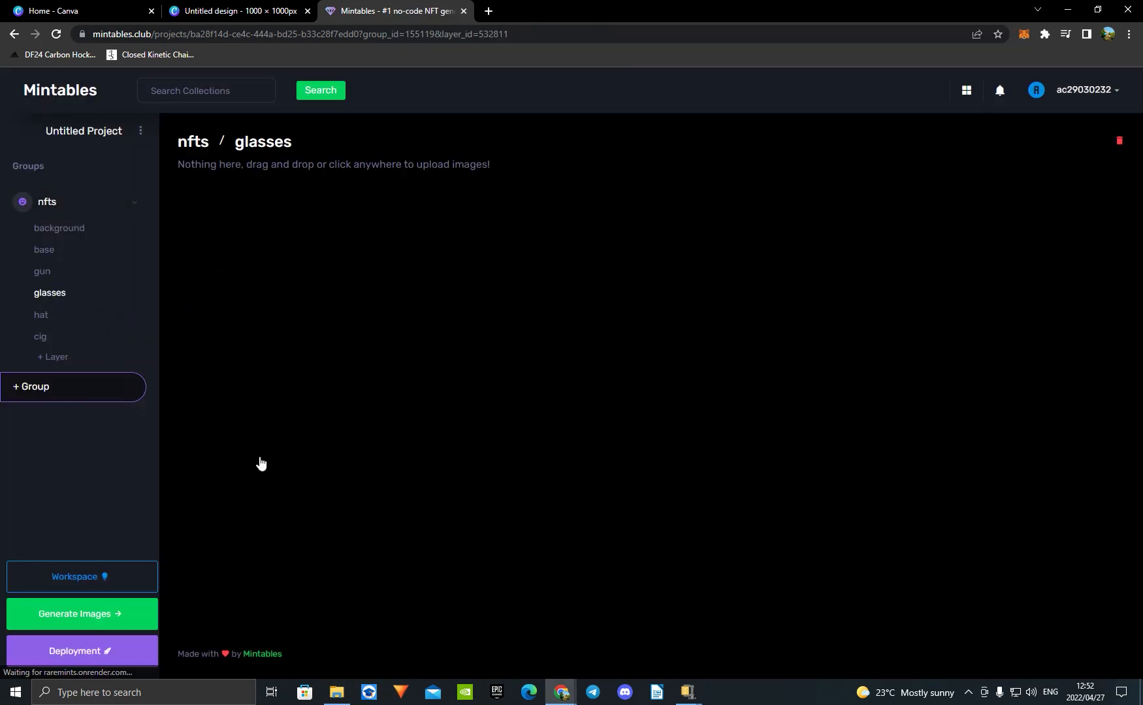
click(340, 696)
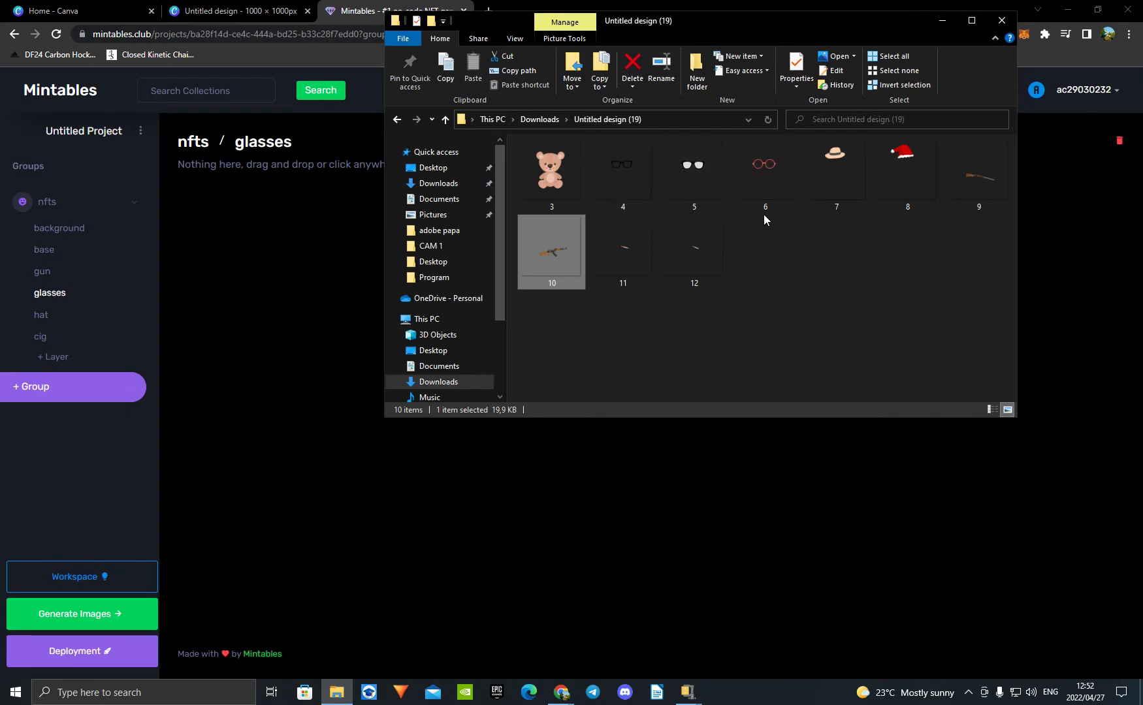
drag(764, 215, 738, 219)
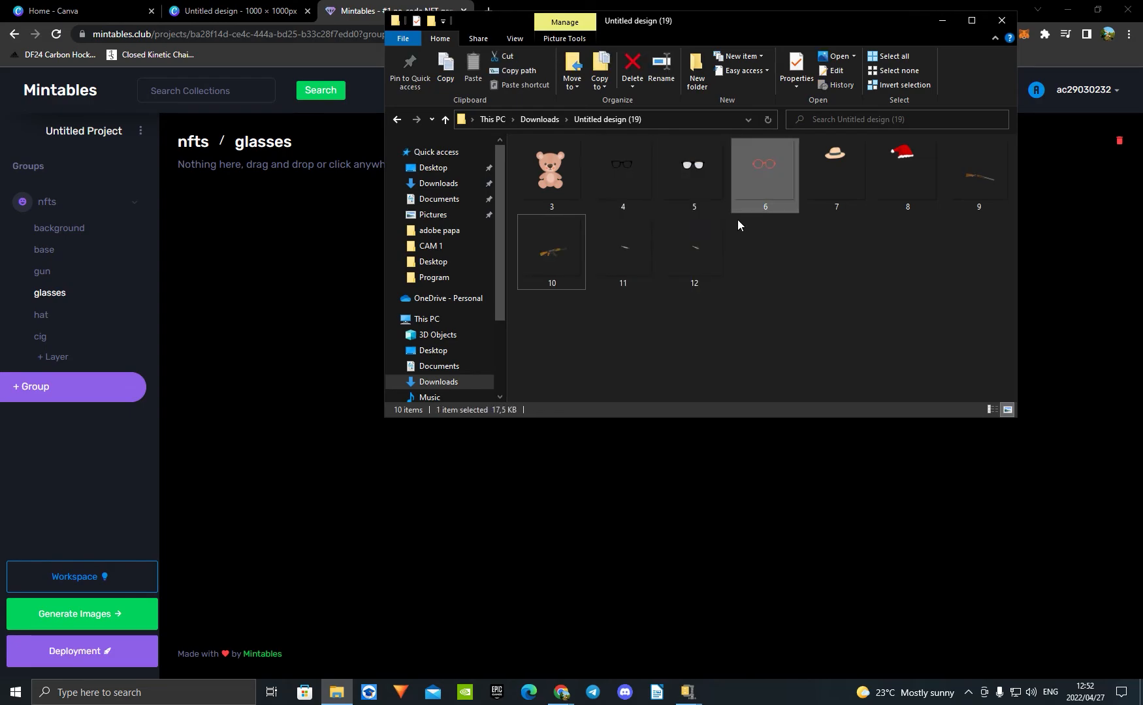
drag(801, 182, 591, 171)
drag(696, 187, 321, 276)
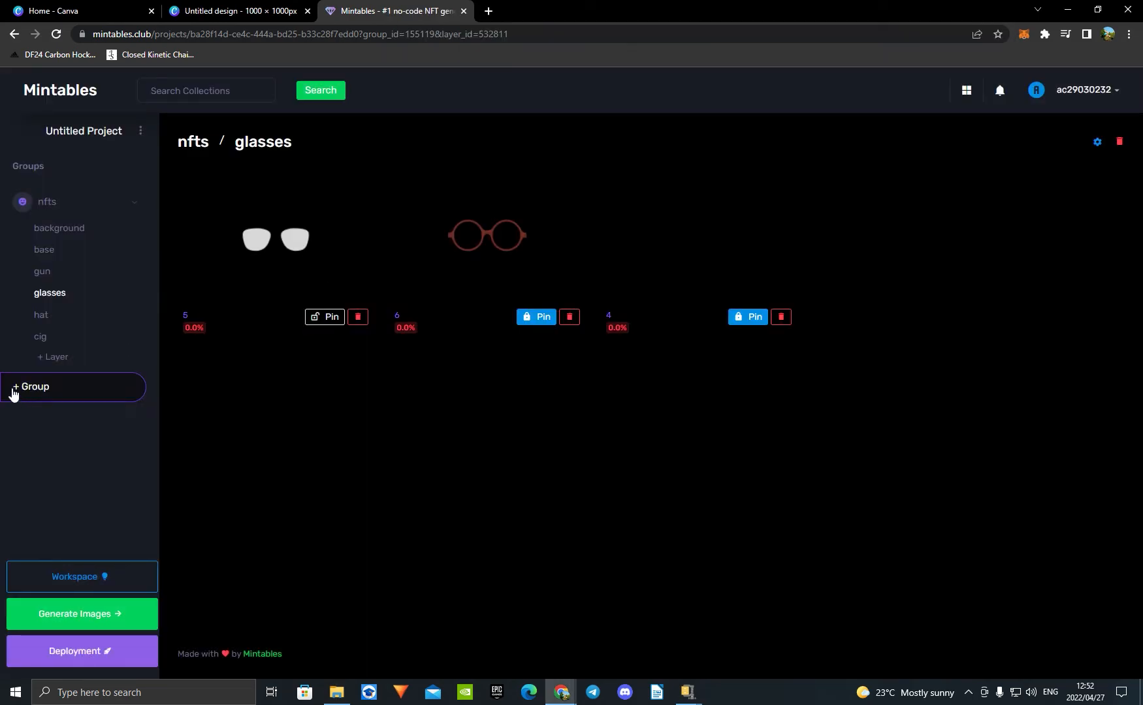
Step: Upload hat images 7 and 8 from the "Untitled design (19)" folder to the hat layer
click(43, 316)
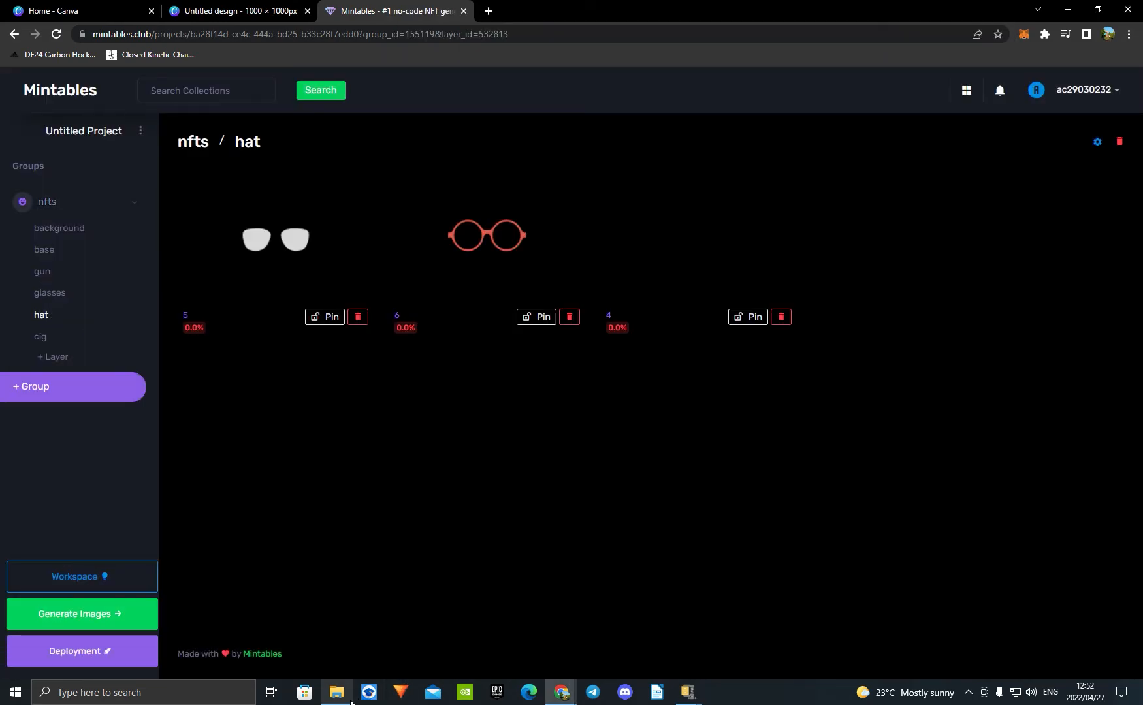
click(337, 692)
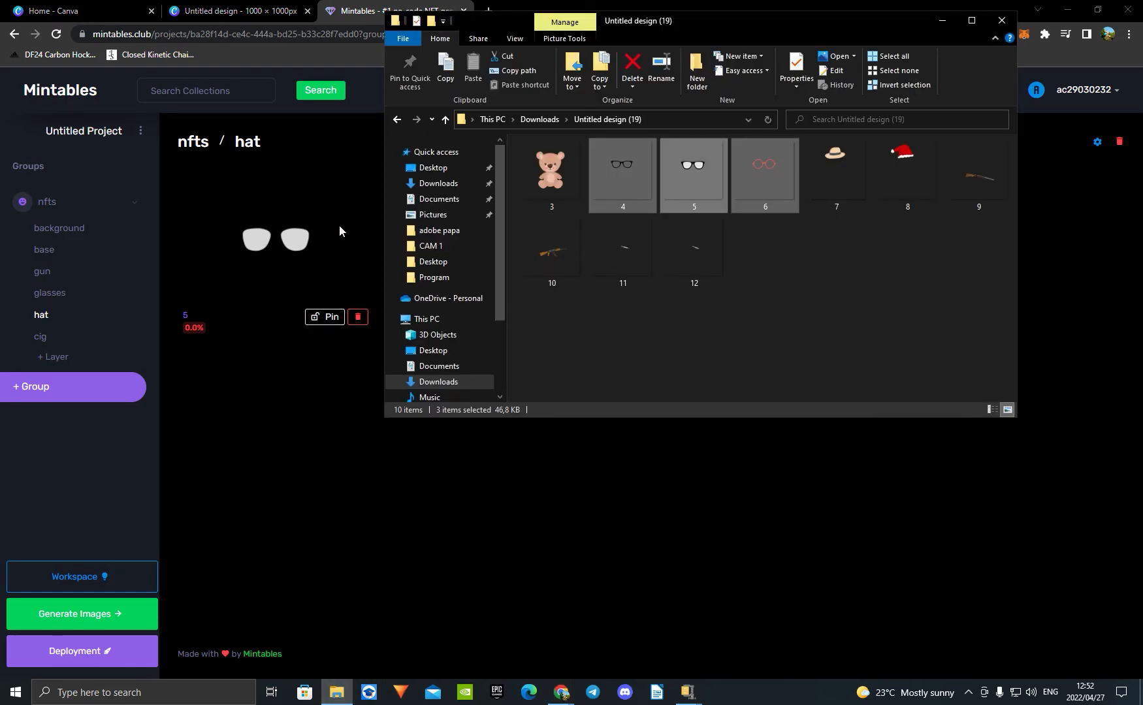
drag(847, 240, 302, 437)
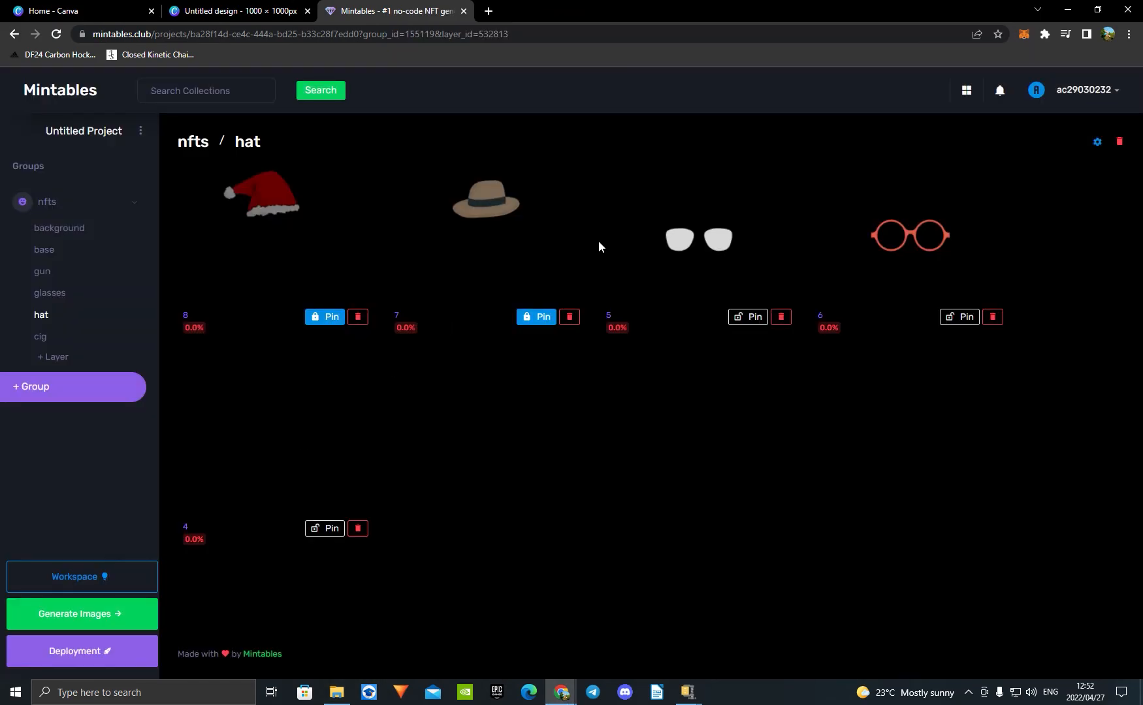
Step: Upload cigarette images 11 and 12 from the "Untitled design (19)" folder to the cig layer
click(41, 337)
click(337, 693)
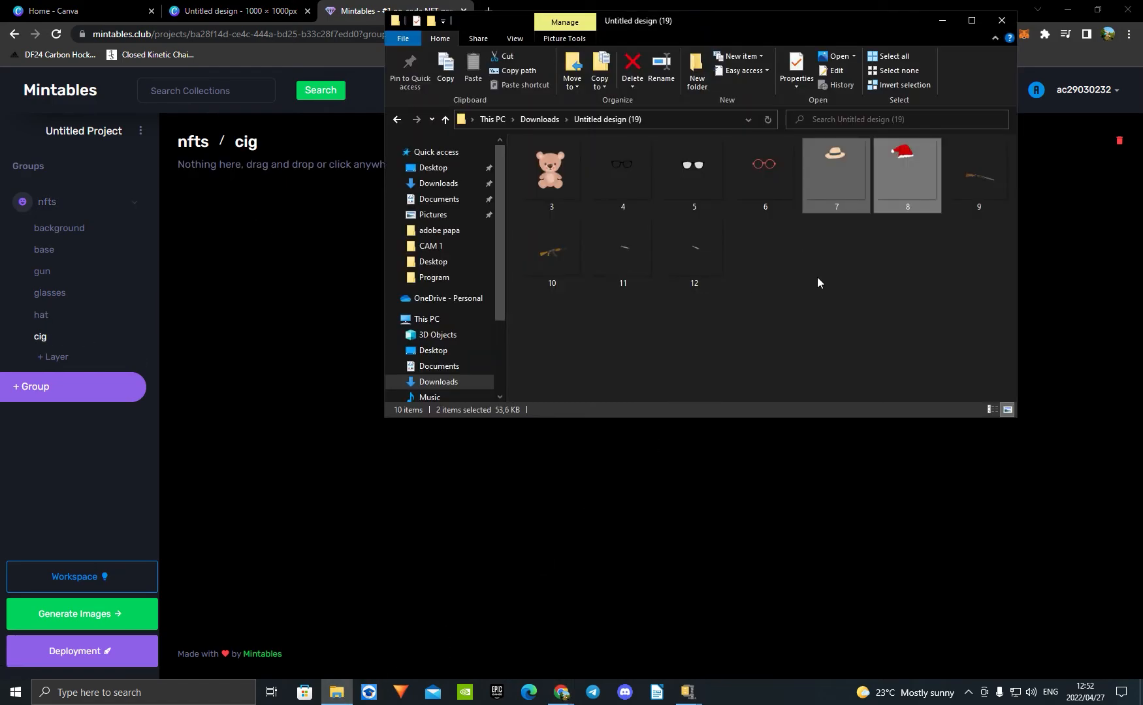
drag(817, 277, 270, 323)
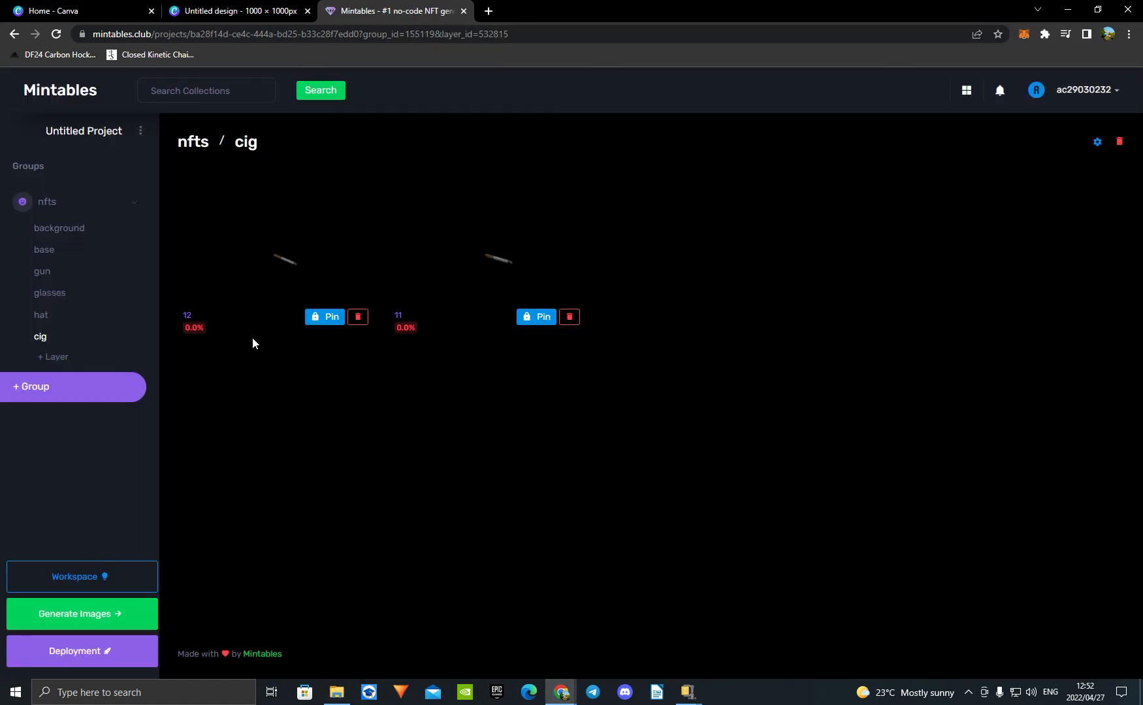
Step: Check the background, base and glasses layers, and generate 30 unique images from the project
click(58, 229)
click(44, 249)
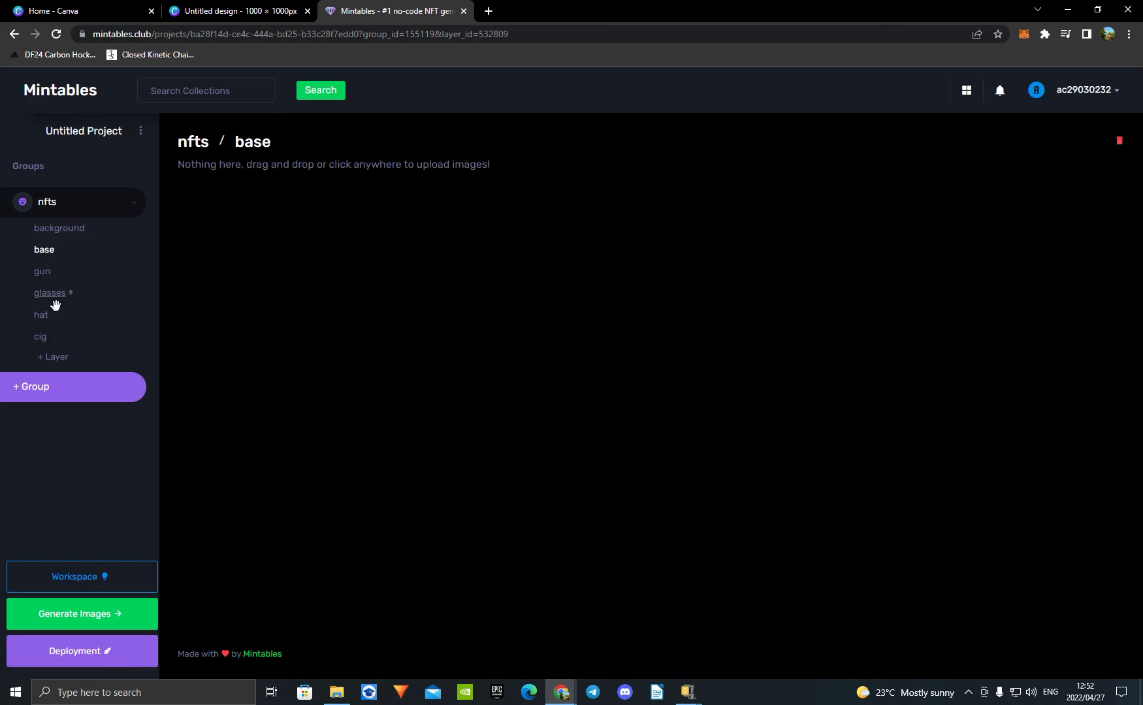
click(54, 299)
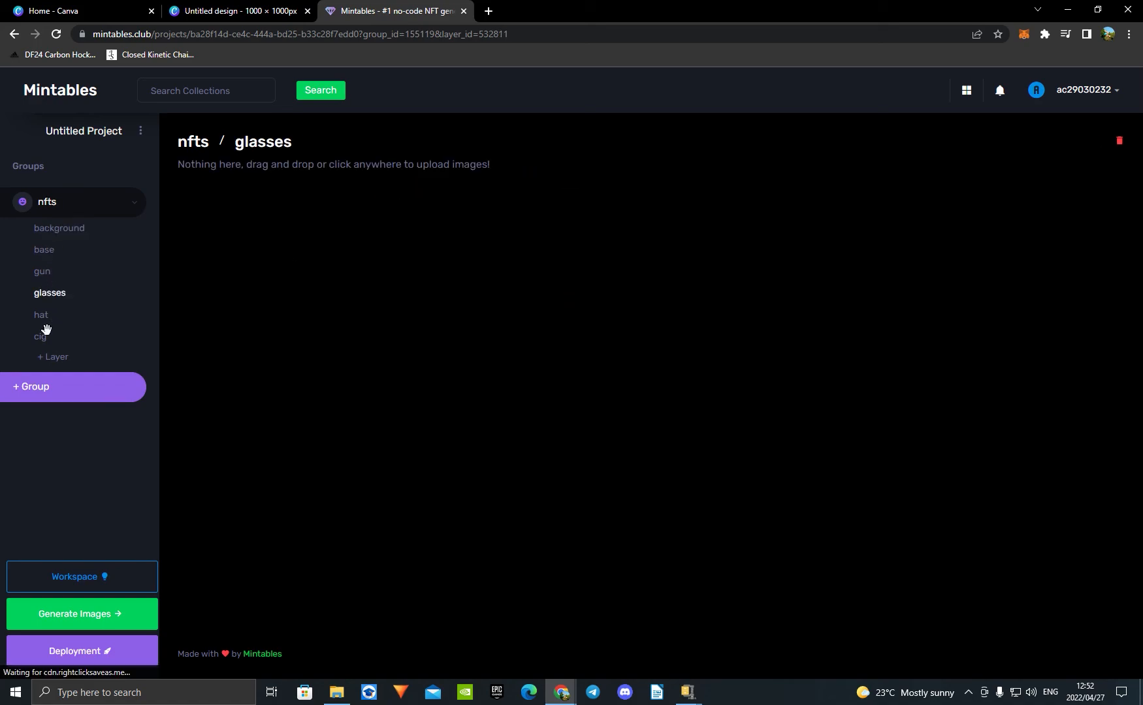
click(128, 620)
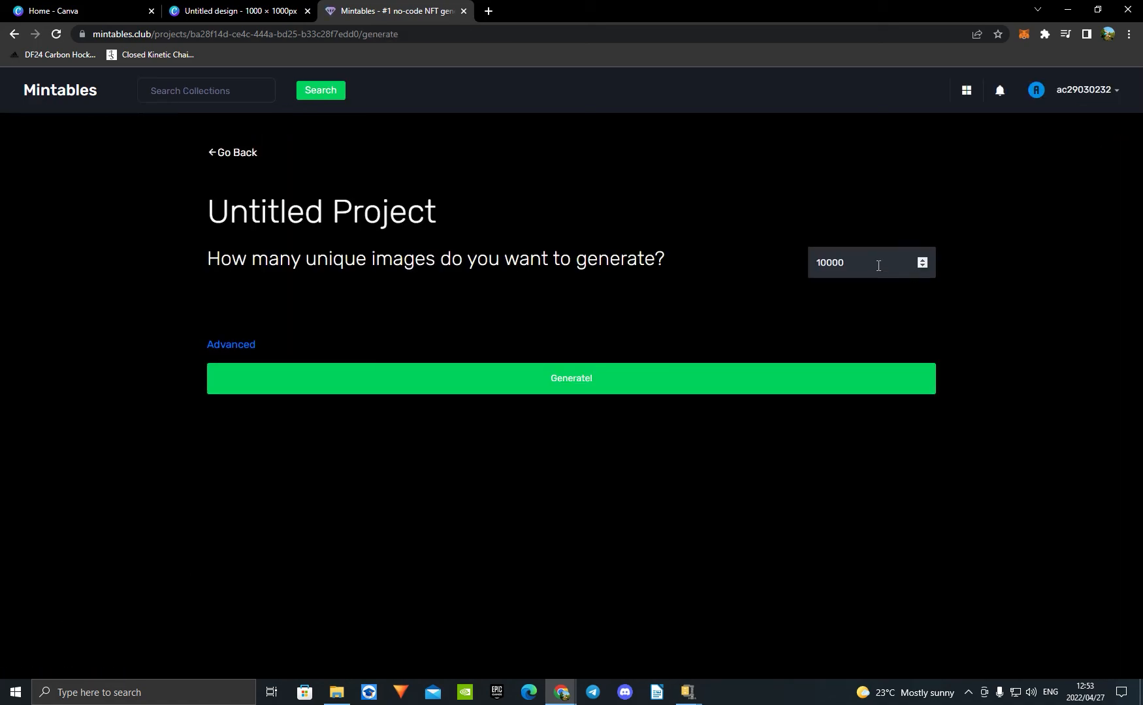
drag(842, 273, 815, 276)
key(BackSpace)
text(30)
click(718, 385)
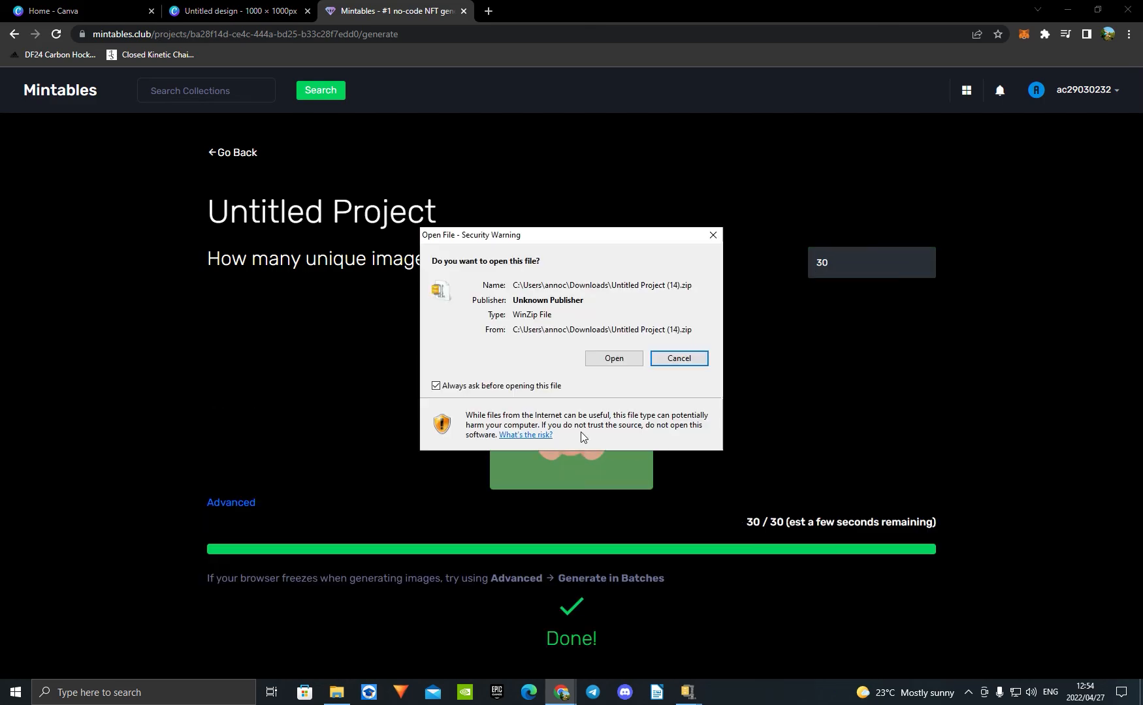
Step: Extract the downloaded "Untitled Project (14)" archive into its own folder in Downloads
click(336, 692)
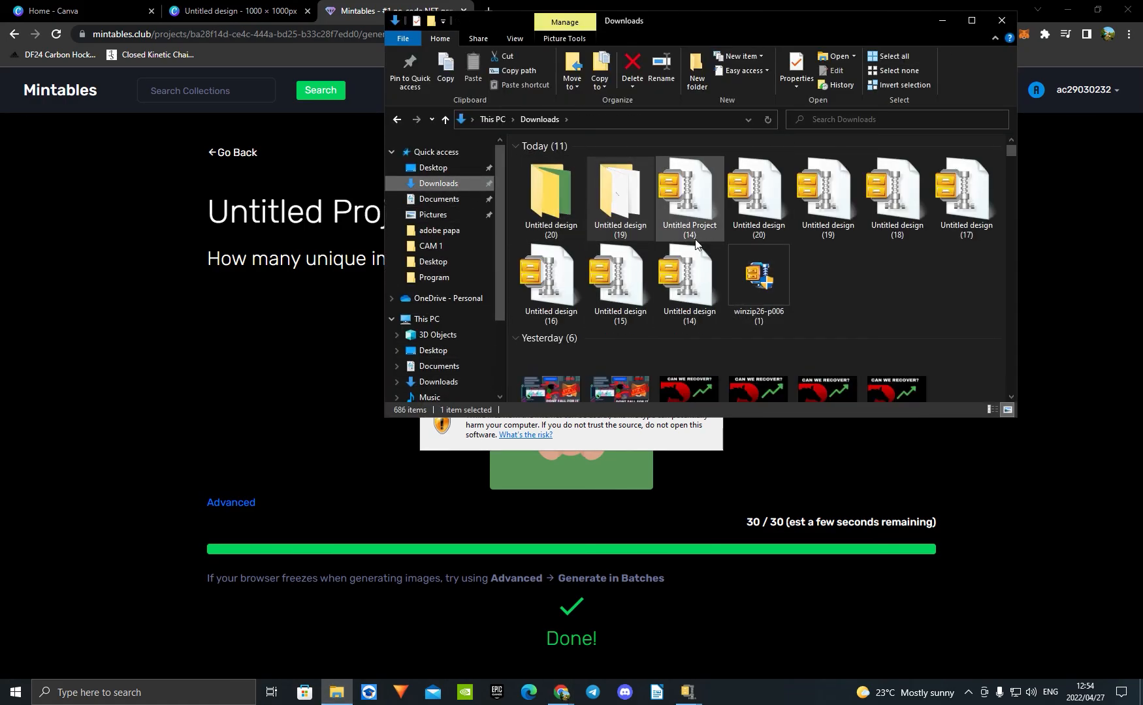
right_click(695, 207)
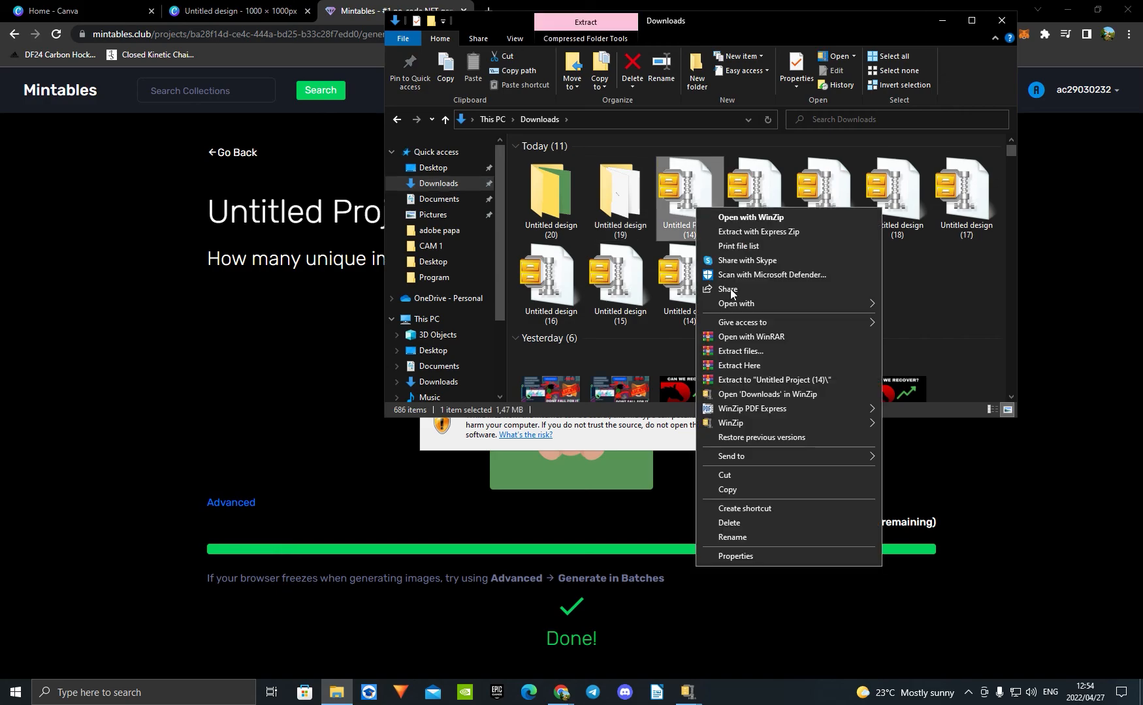
click(766, 353)
click(631, 493)
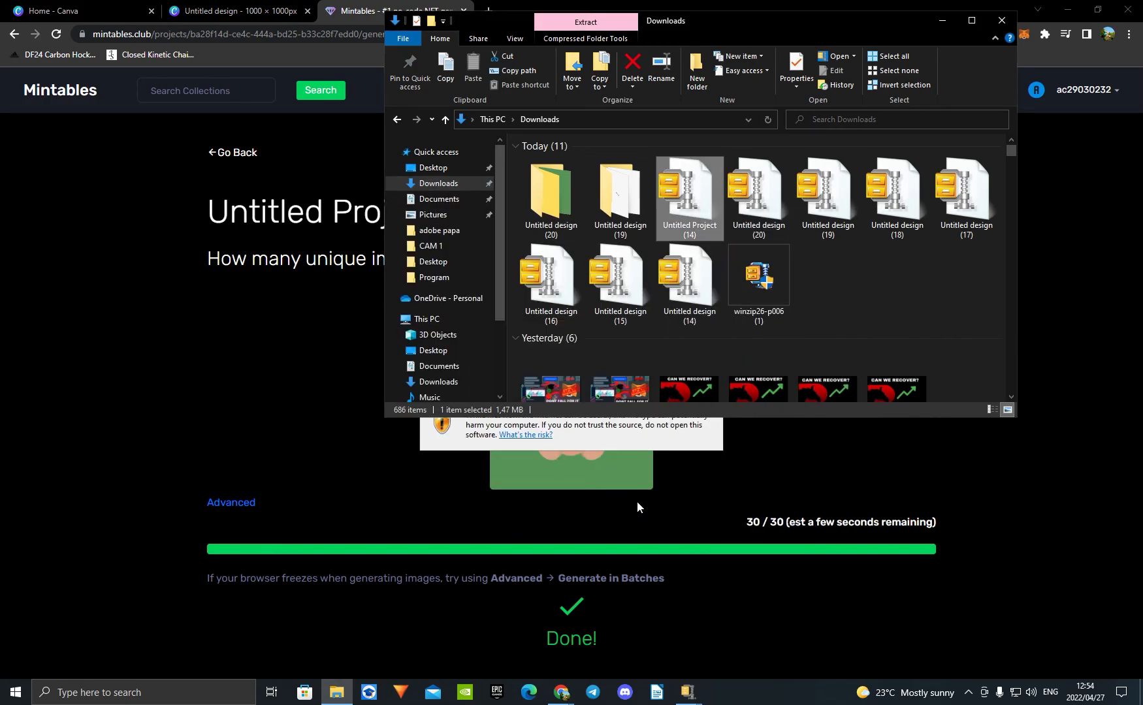
Step: Open the images folder inside the extracted "Untitled Project (14)" folder and examine the generated teddy bear NFTs
double_click(850, 297)
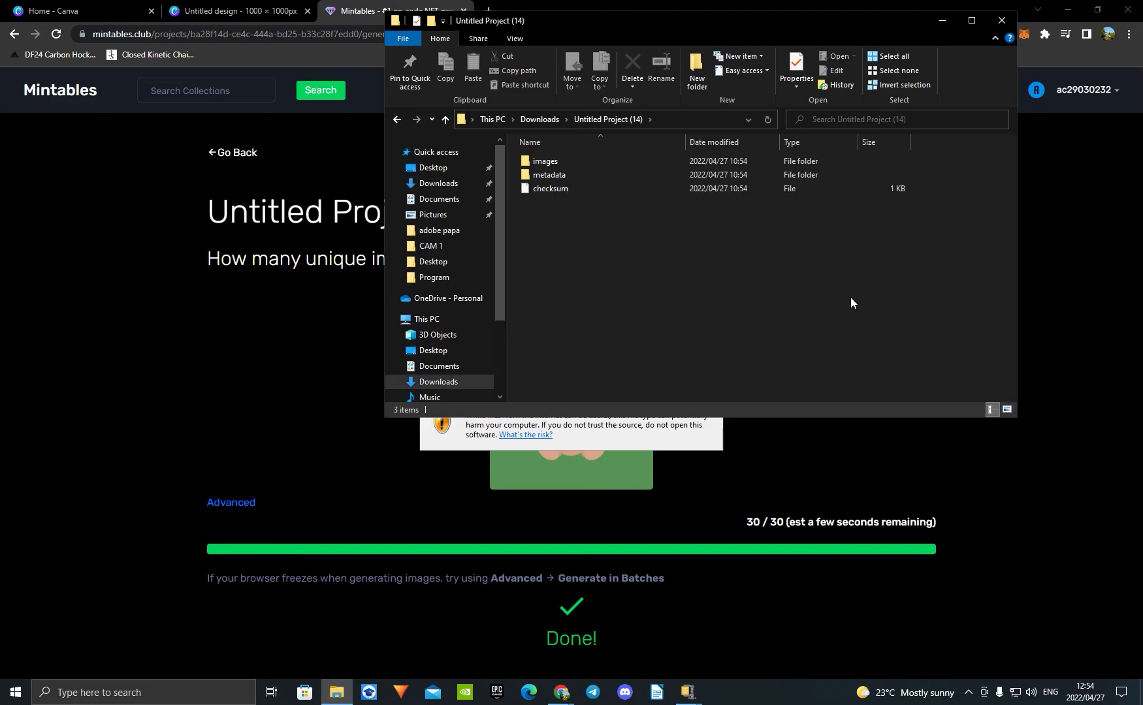
double_click(574, 159)
scroll(776, 323, down, 3)
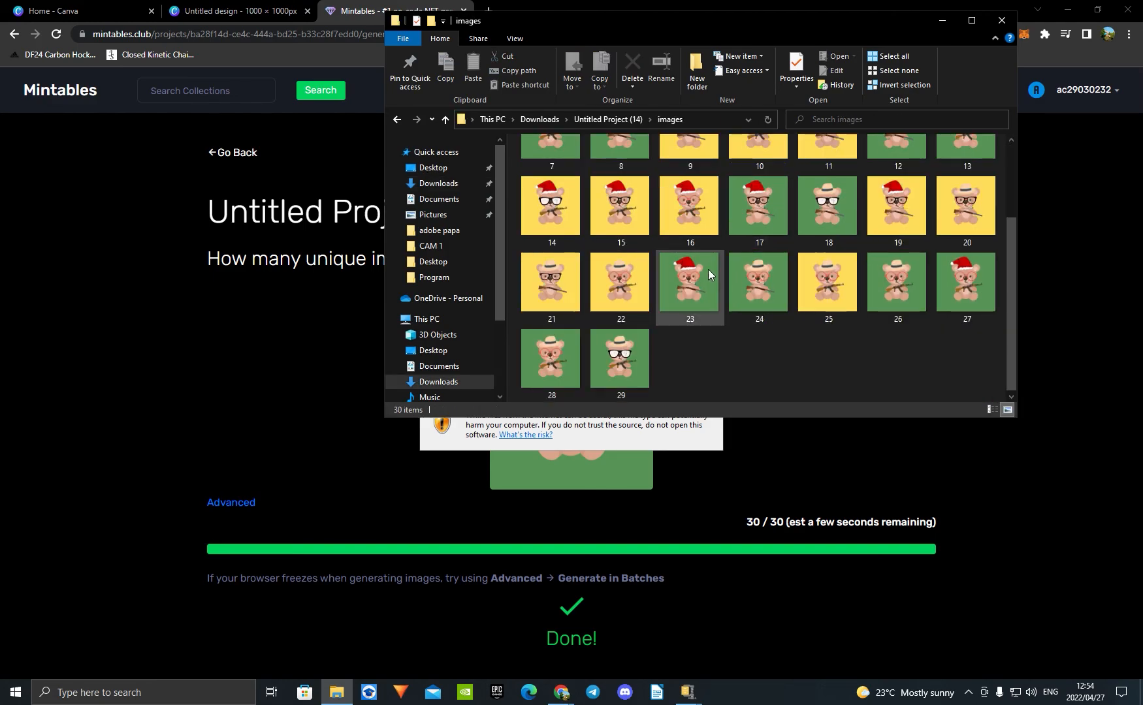
scroll(708, 269, up, 3)
scroll(557, 194, down, 3)
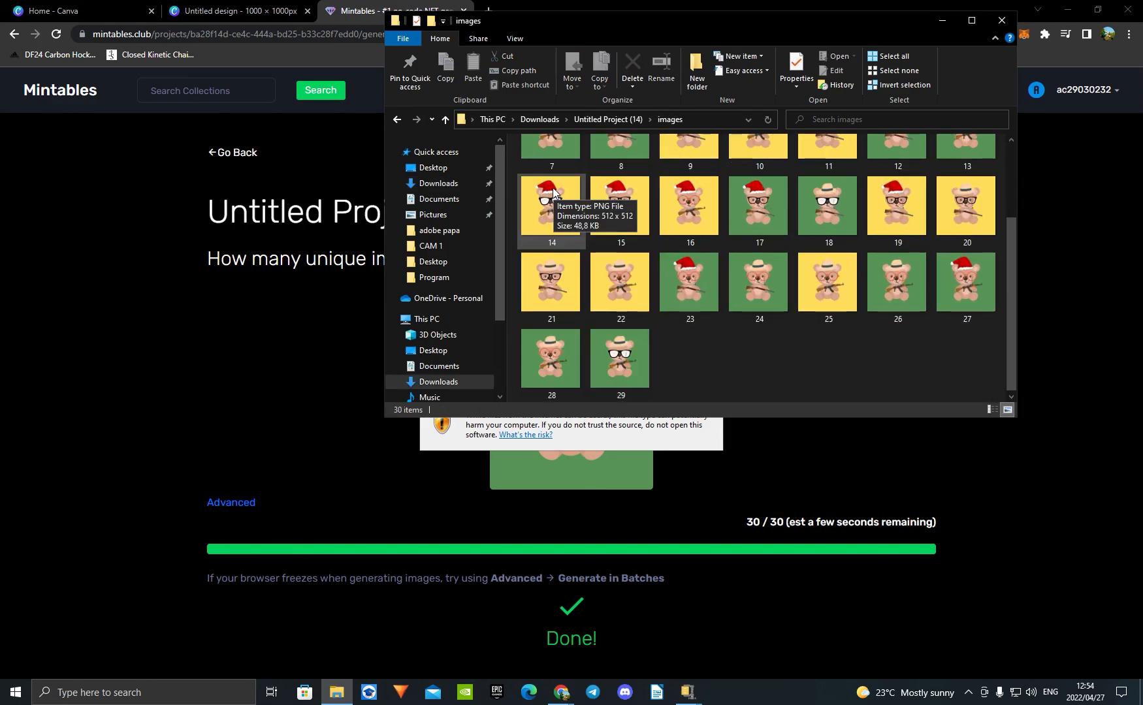
scroll(639, 385, up, 3)
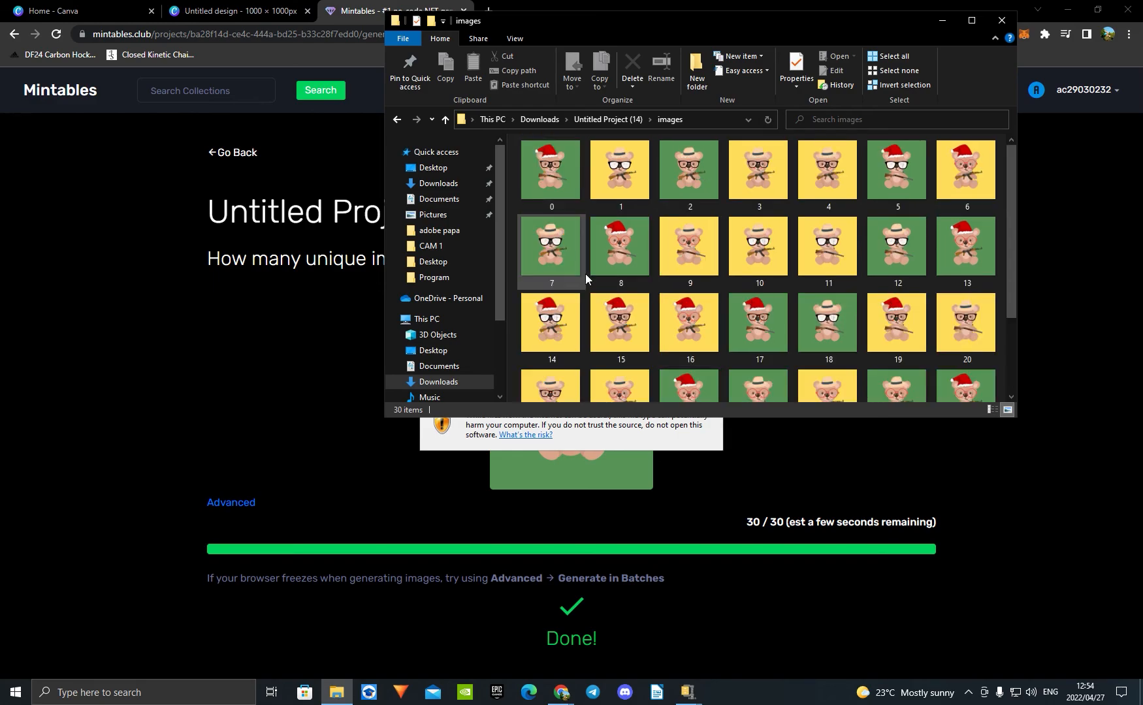
scroll(713, 248, down, 2)
scroll(716, 251, up, 2)
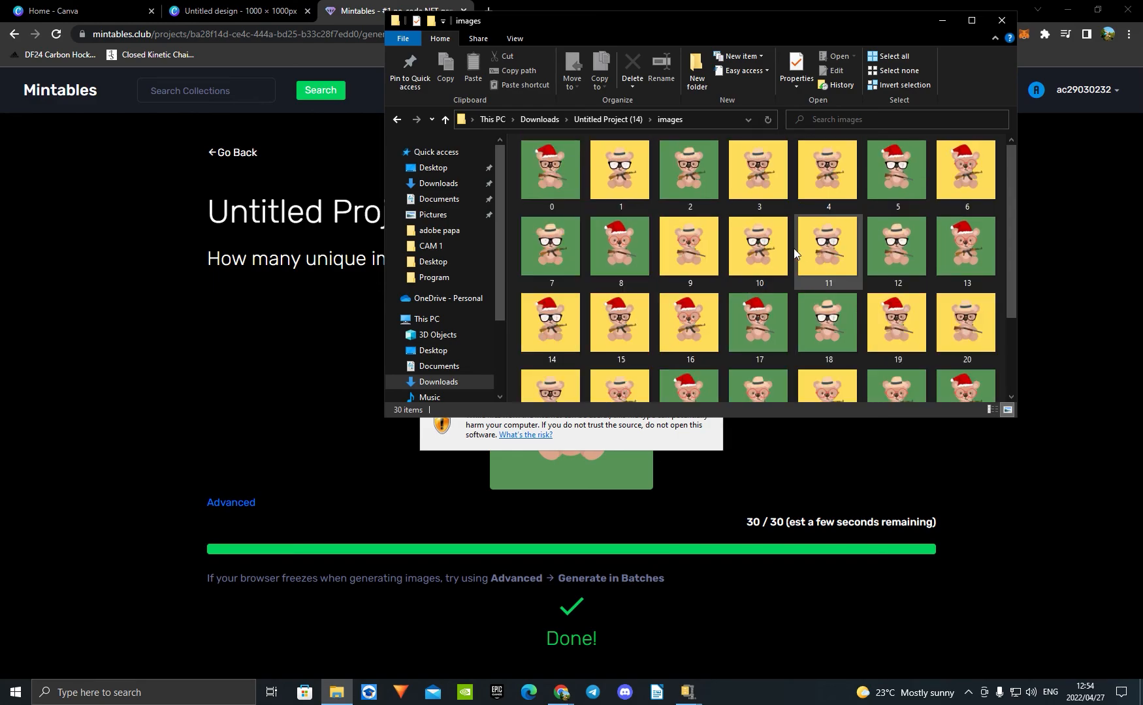
scroll(642, 280, down, 2)
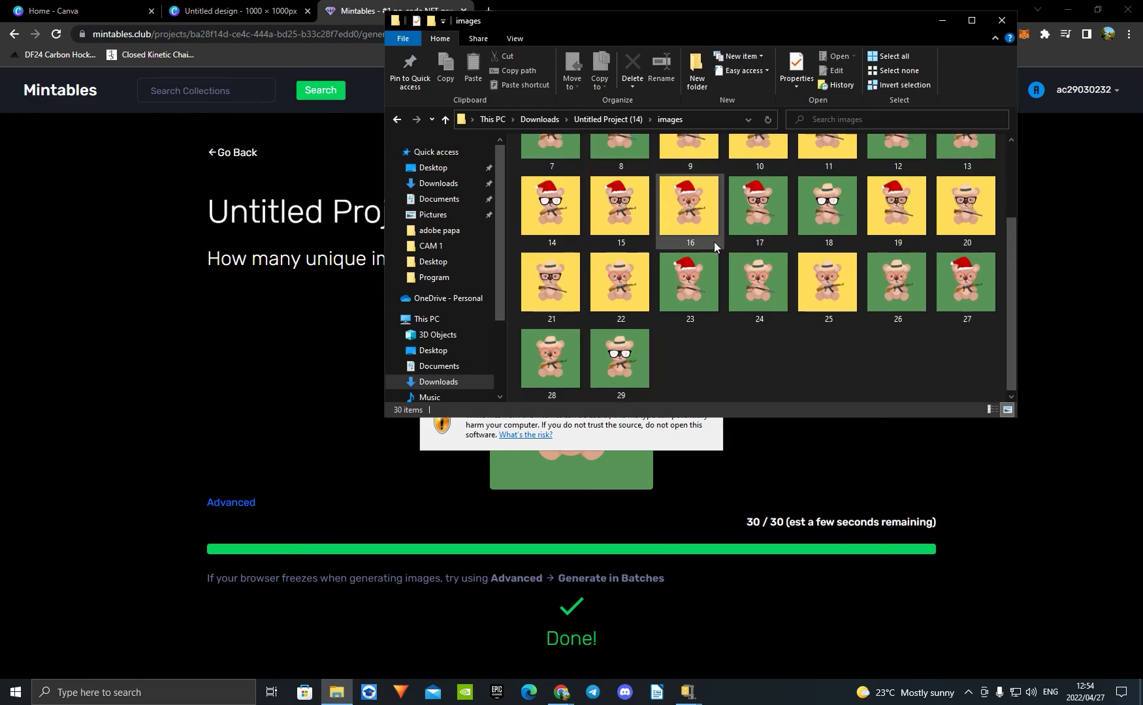